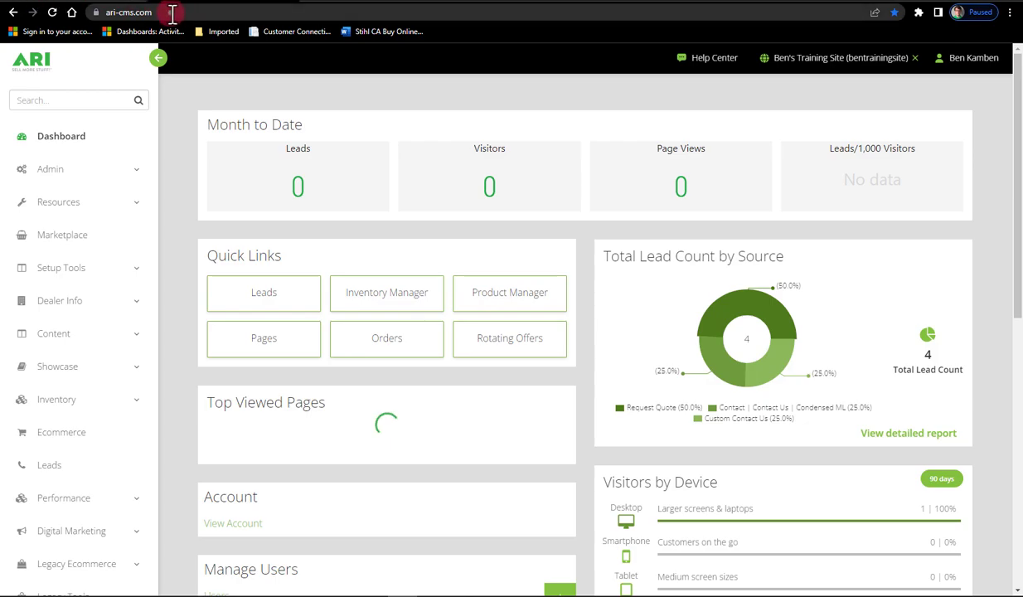
- Review the dashboard from the month-to-date statistics and quick links to the account, user management and site tools
left_click(171, 13)
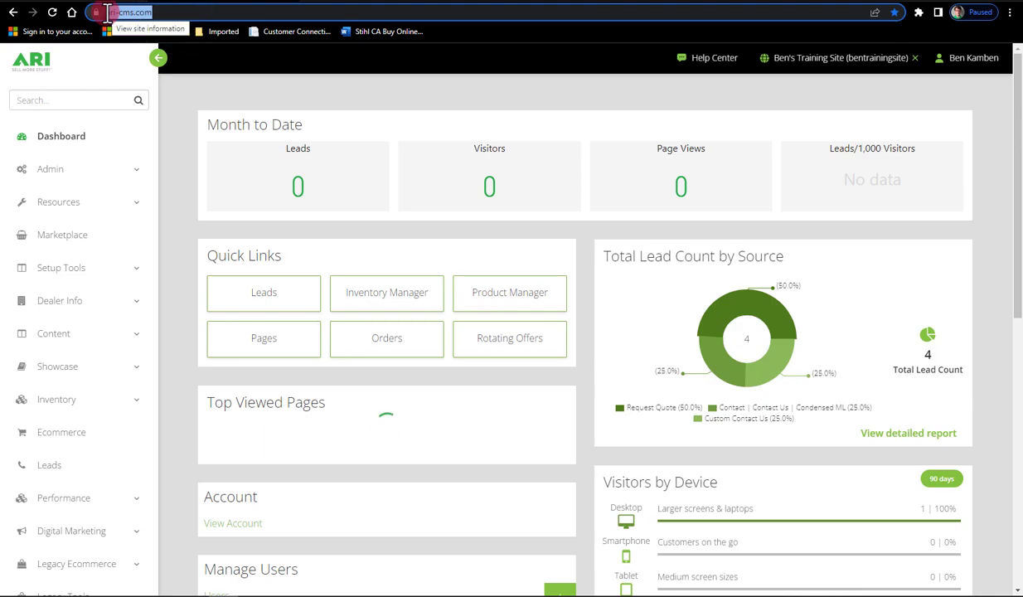
left_click(414, 91)
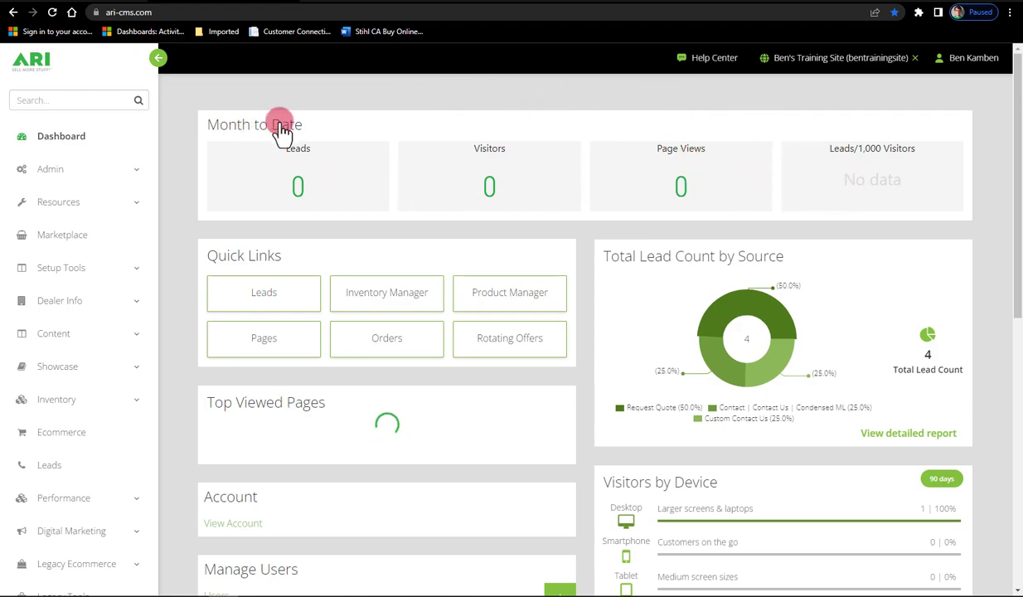
scroll(373, 149, "down", 1)
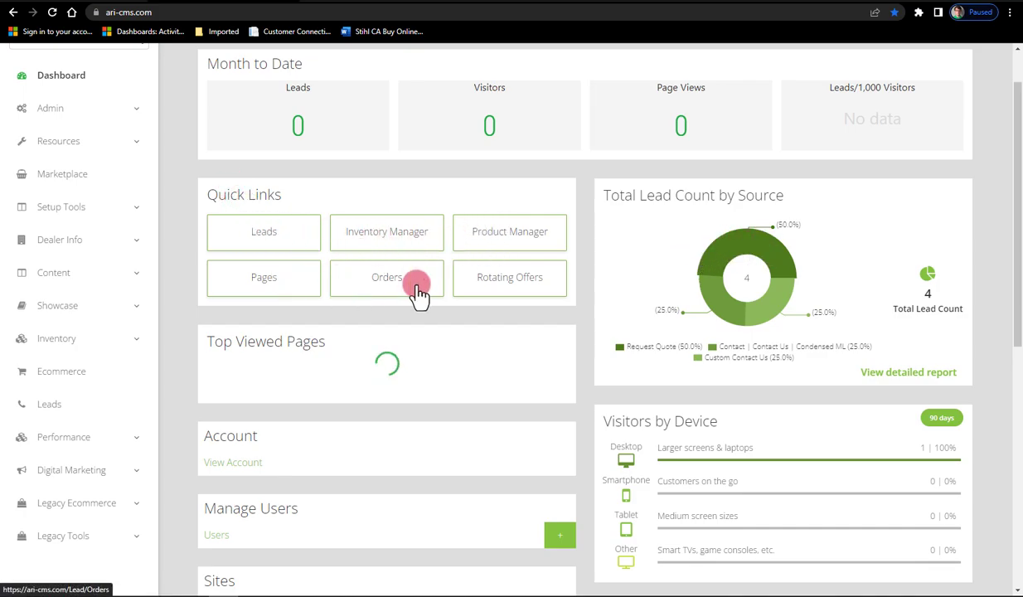
scroll(615, 240, "down", 2)
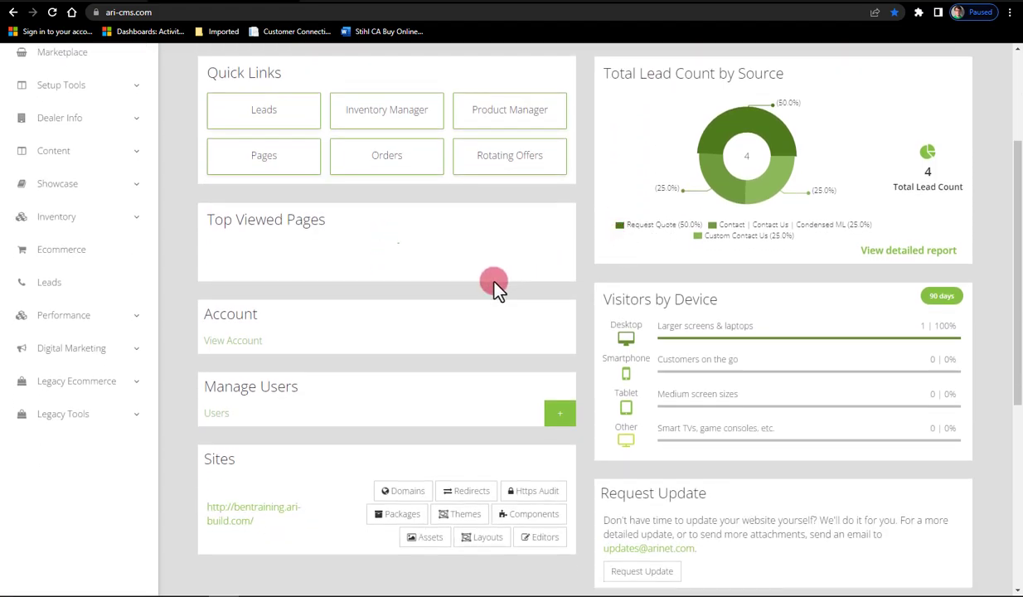
scroll(646, 237, "down", 2)
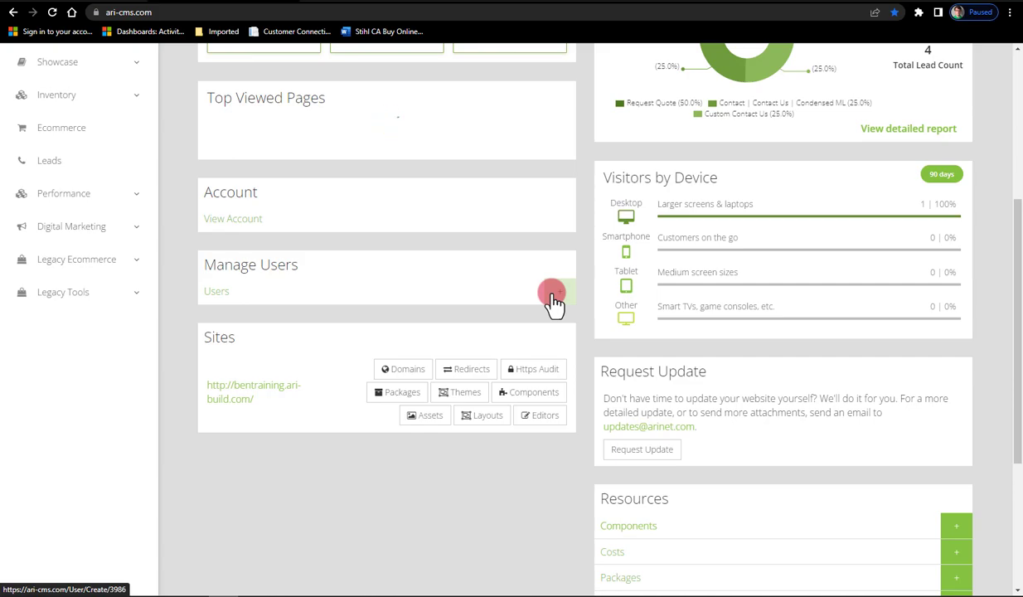
scroll(551, 299, "down", 2)
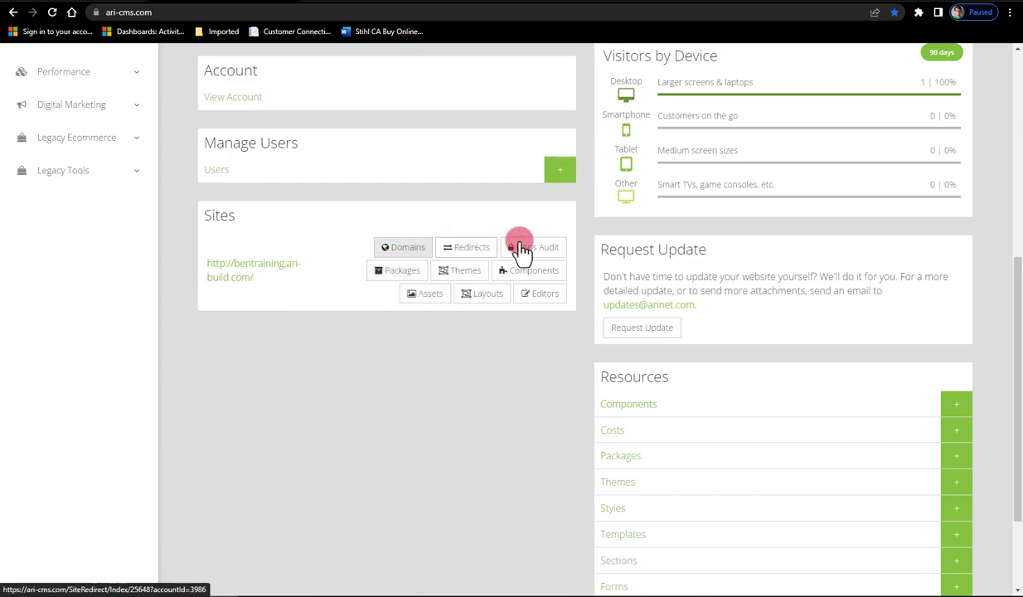
- Expand the Request Update form and examine its fields, attachment slots and the Resources list below it
left_click_drag(715, 256, 598, 254)
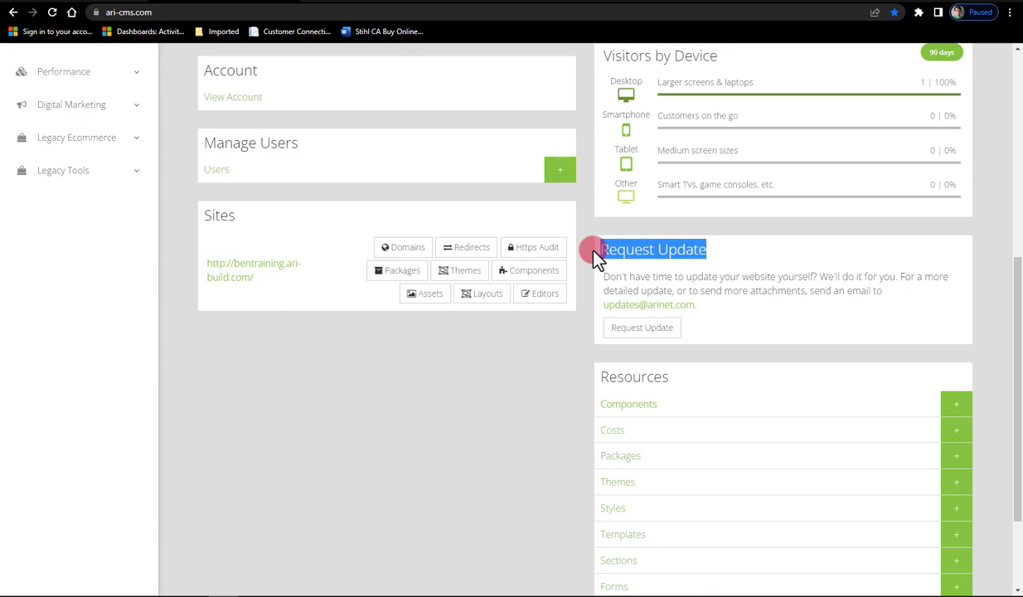
left_click(644, 328)
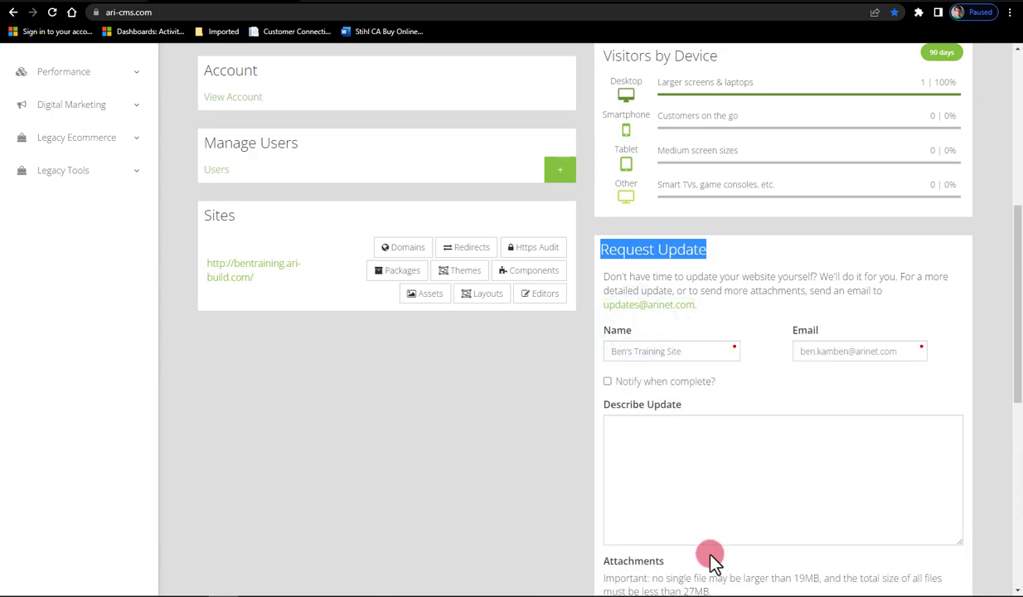
scroll(808, 478, "down", 2)
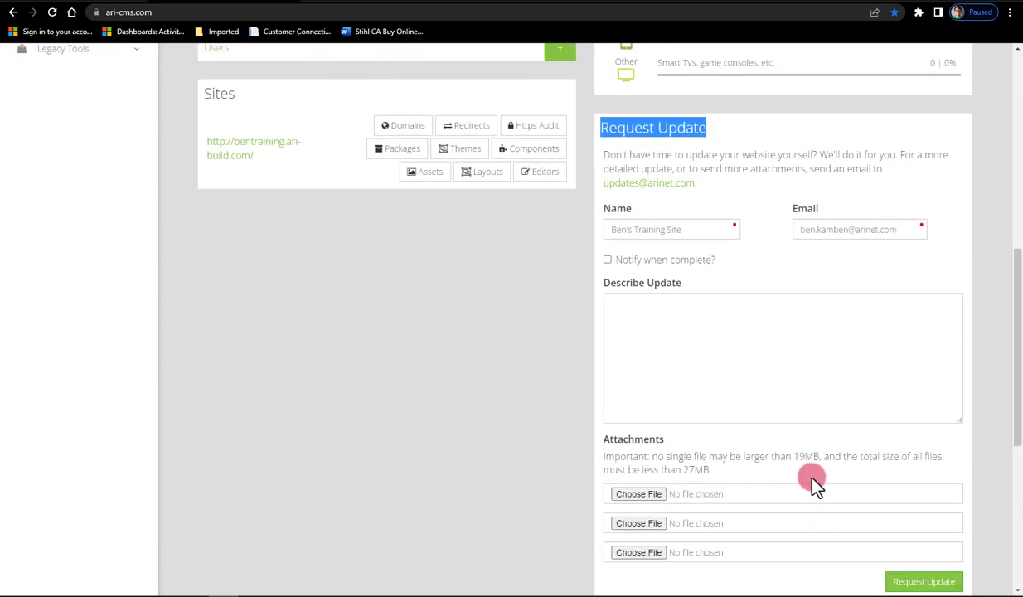
scroll(811, 484, "down", 5)
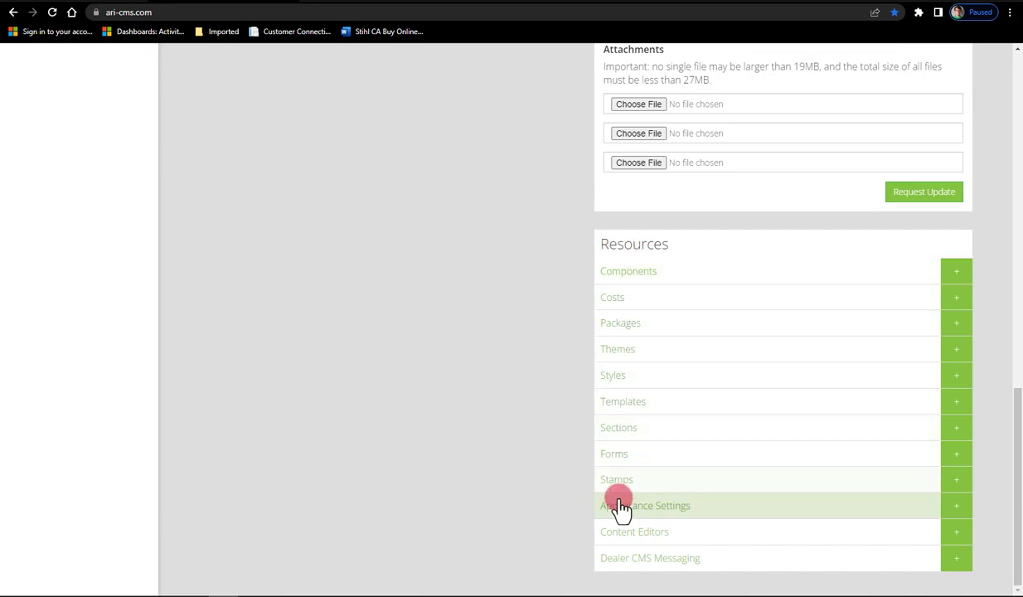
scroll(564, 523, "up", 1)
scroll(562, 521, "up", 15)
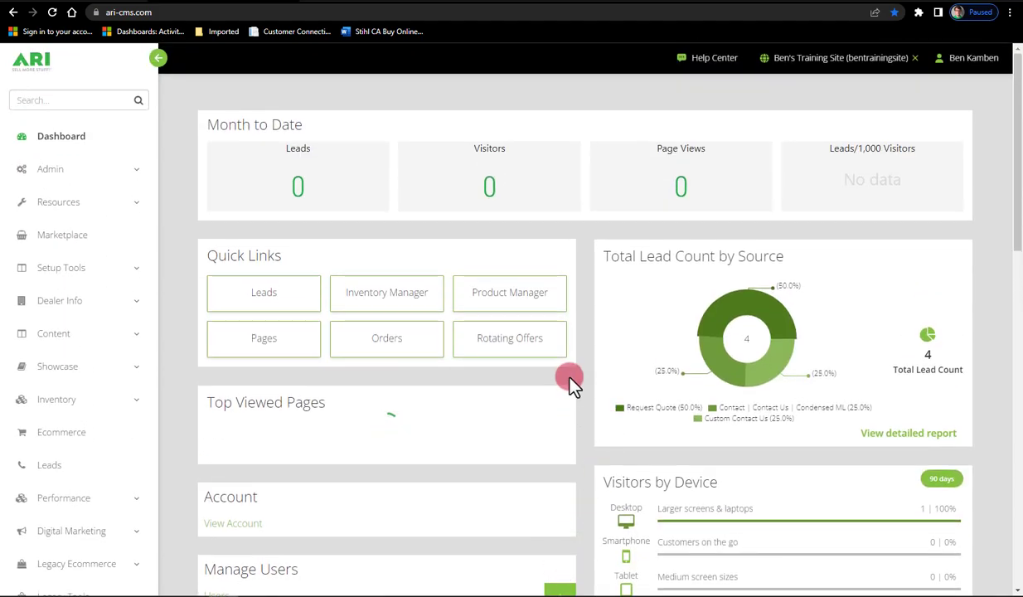
- Review the pages available under the Admin and Setup Tools sections of the site navigation
left_click(138, 179)
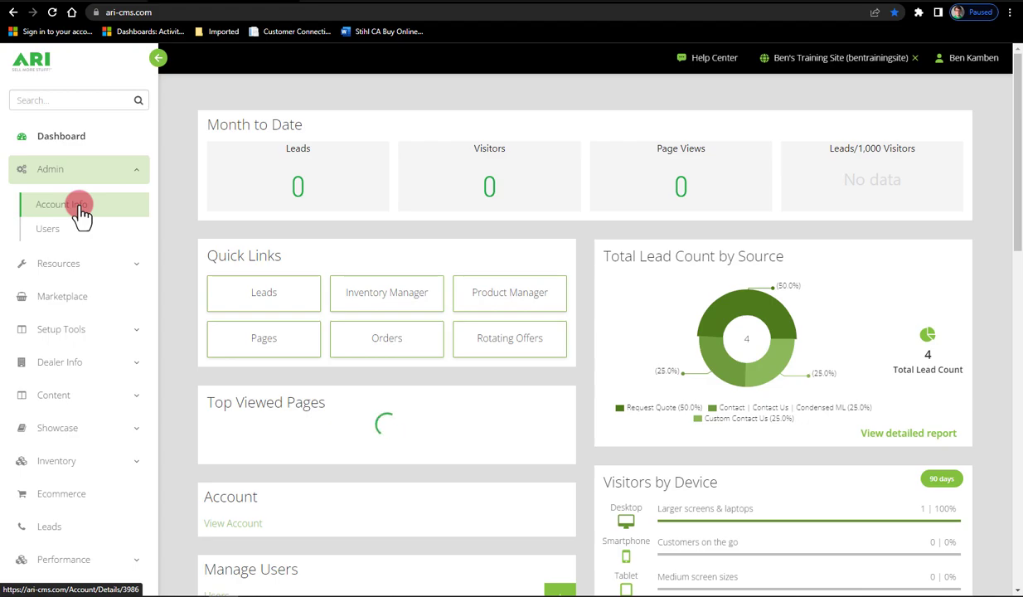
left_click(45, 235)
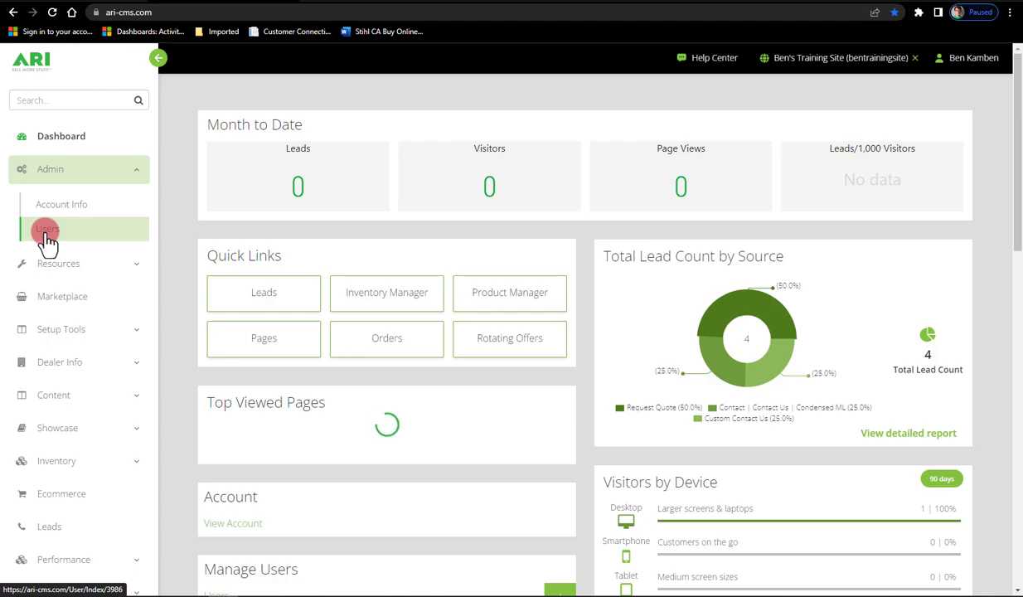
left_click(135, 172)
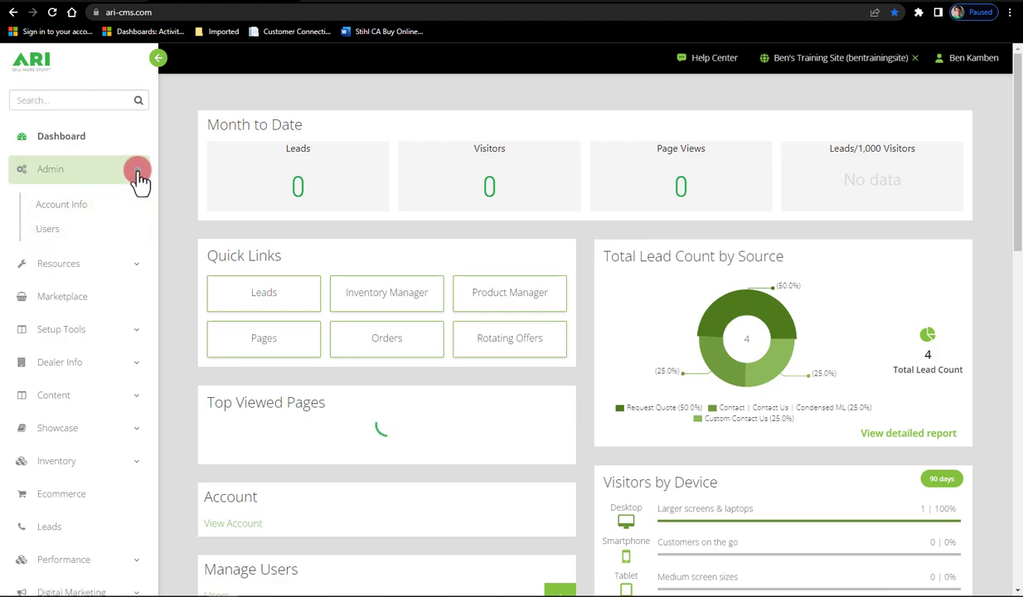
left_click(61, 208)
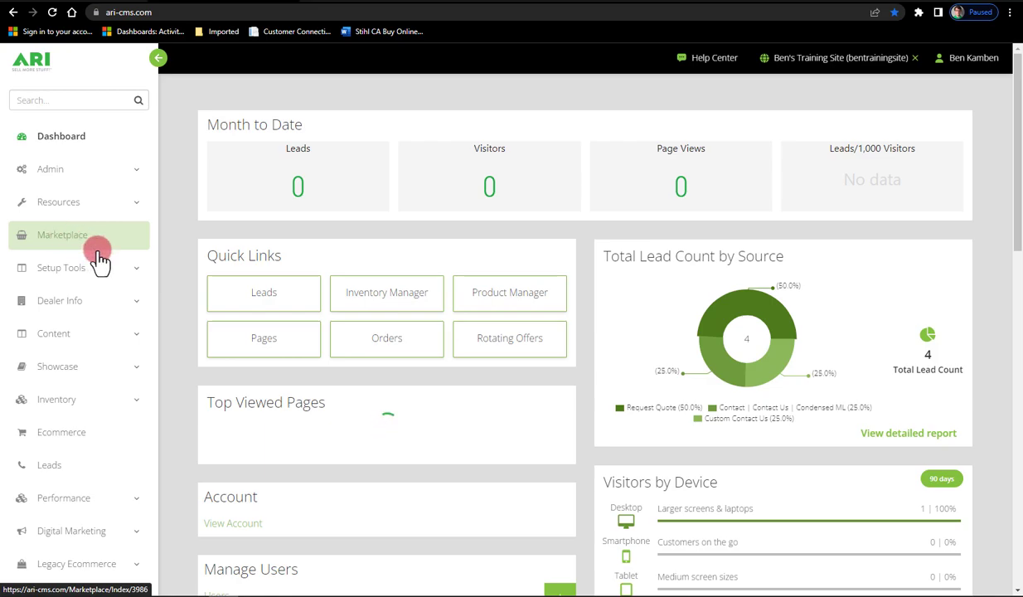
left_click(138, 267)
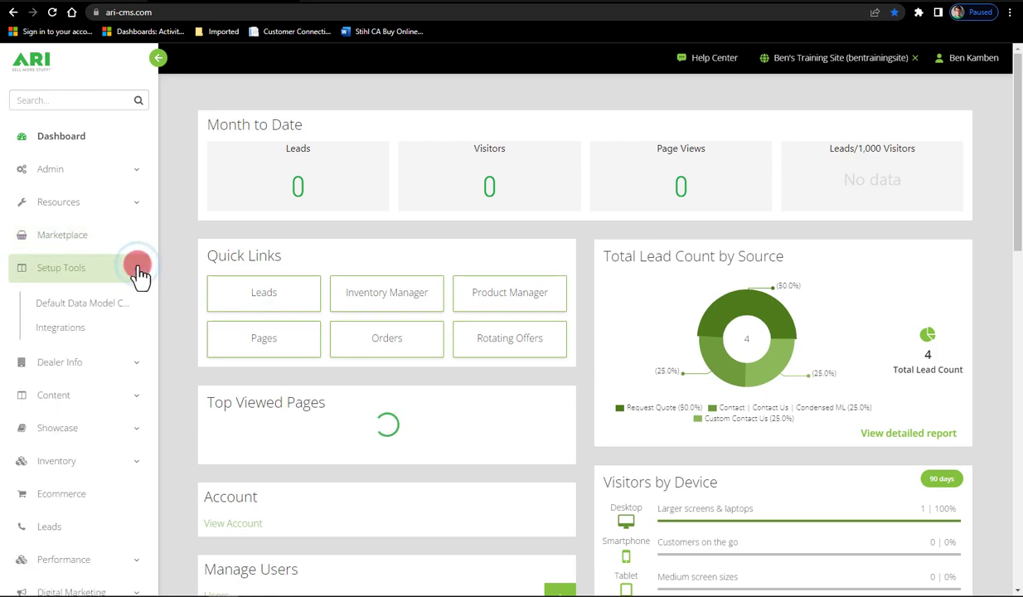
left_click(91, 319)
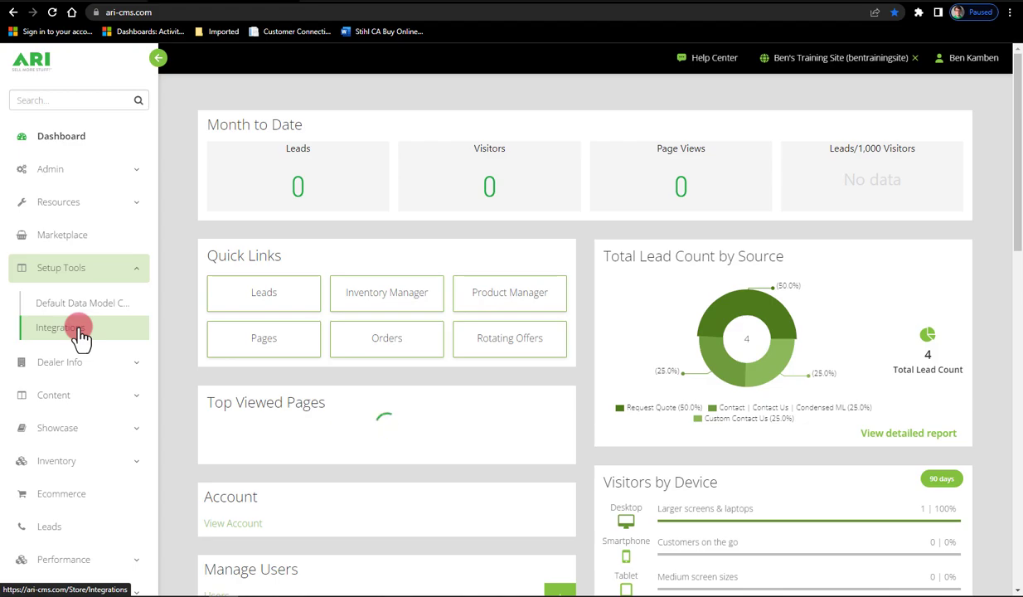
left_click(133, 267)
- Open the dealer's Locations page and review the primary location's address and contact details
left_click(136, 303)
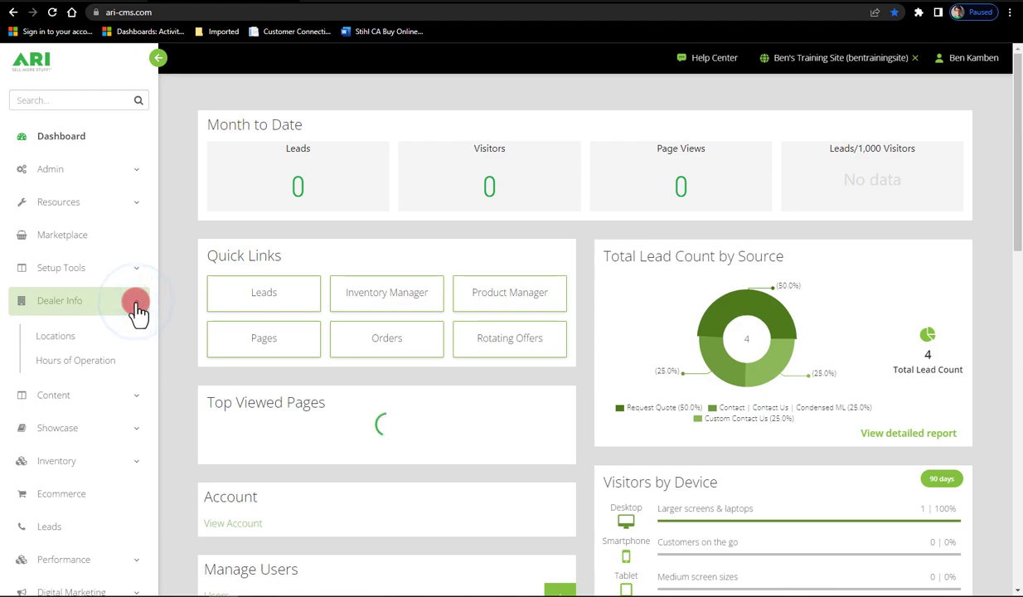
left_click(65, 340)
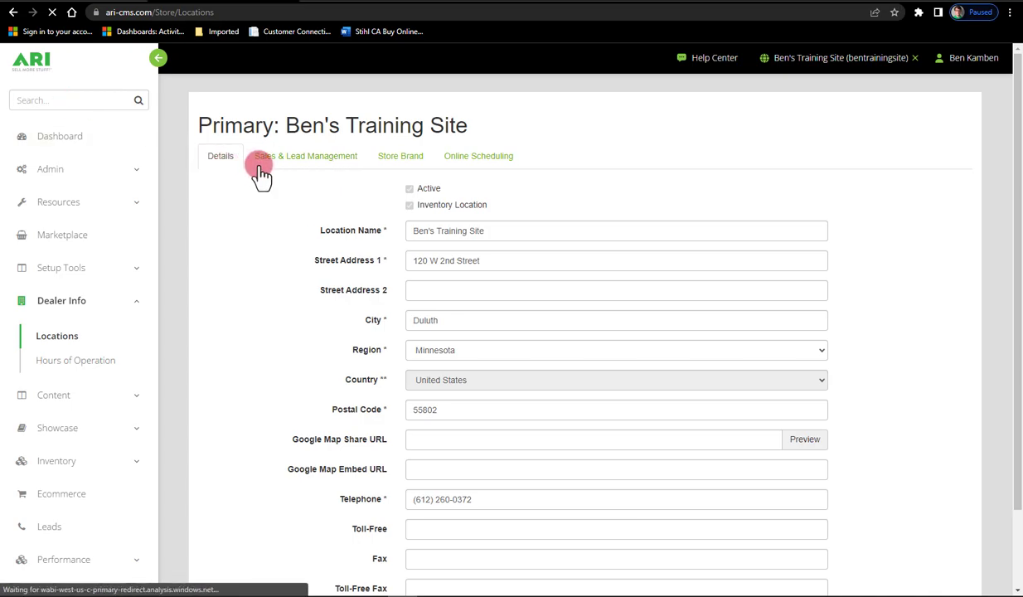
left_click(284, 159)
scroll(640, 221, "down", 1)
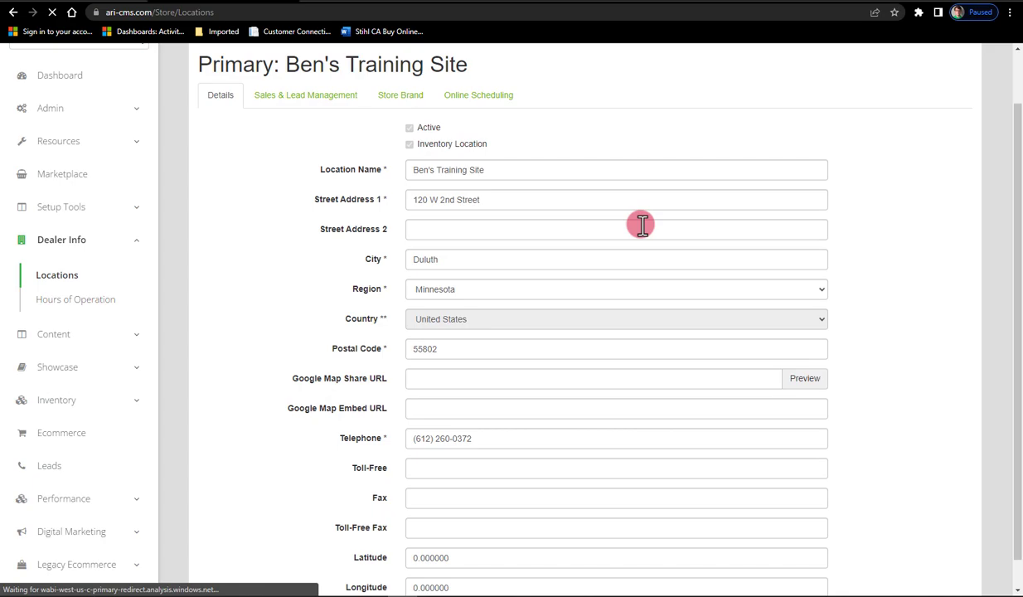
scroll(642, 223, "down", 1)
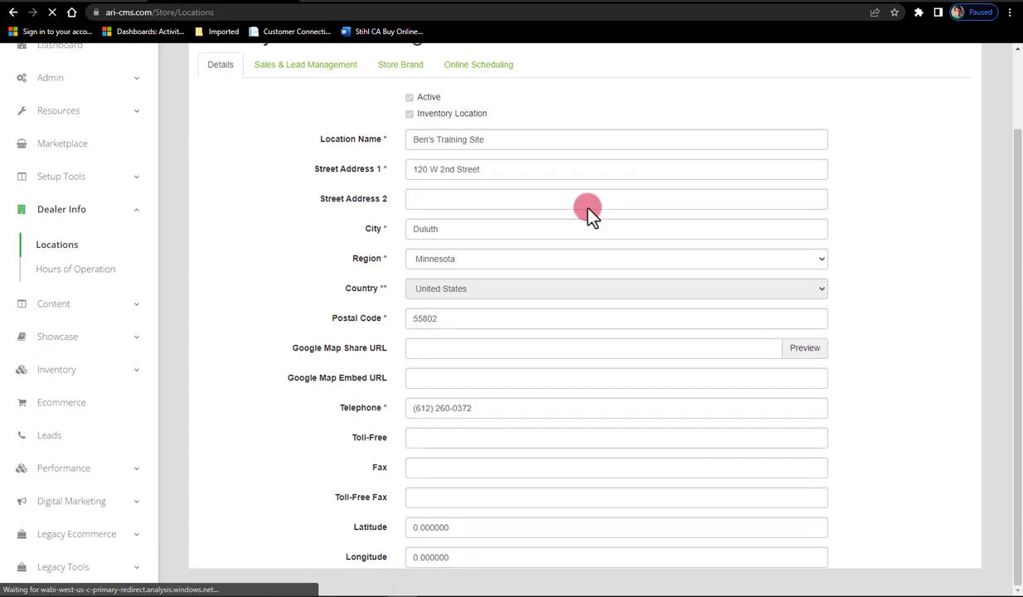
scroll(496, 514, "up", 3)
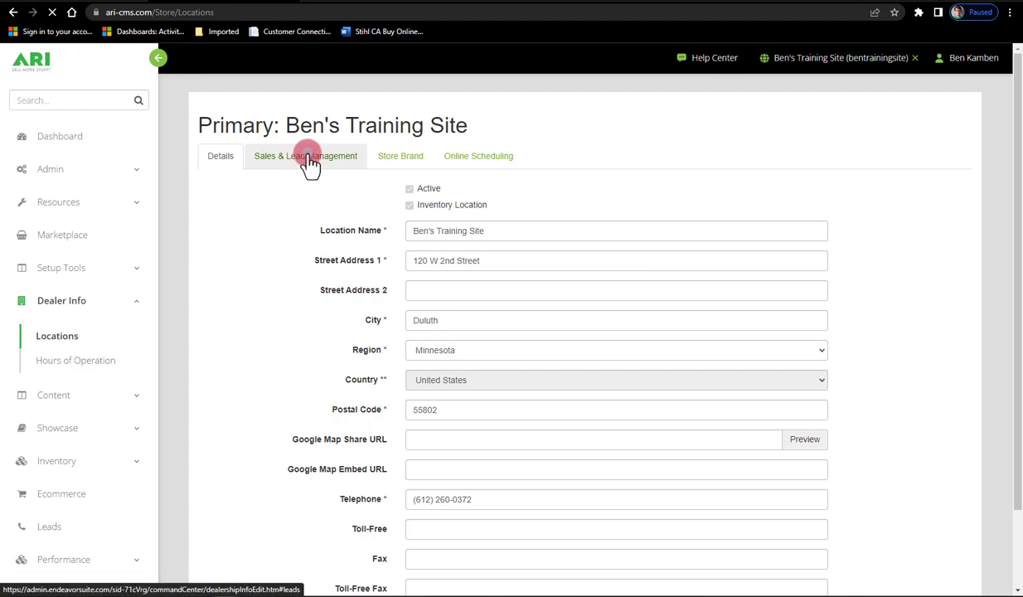
- Examine the Contact Form's primary and CC email settings under Sales & Lead Management, and open the location's Online Scheduling settings
left_click(309, 162)
left_click_drag(305, 340, 208, 342)
scroll(432, 332, "down", 1)
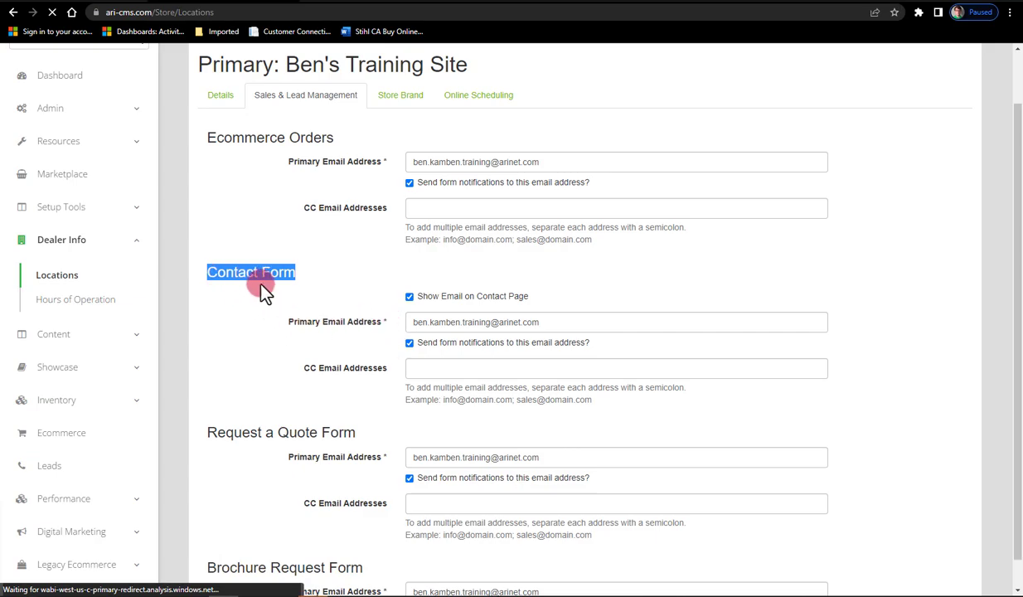
left_click_drag(286, 323, 398, 325)
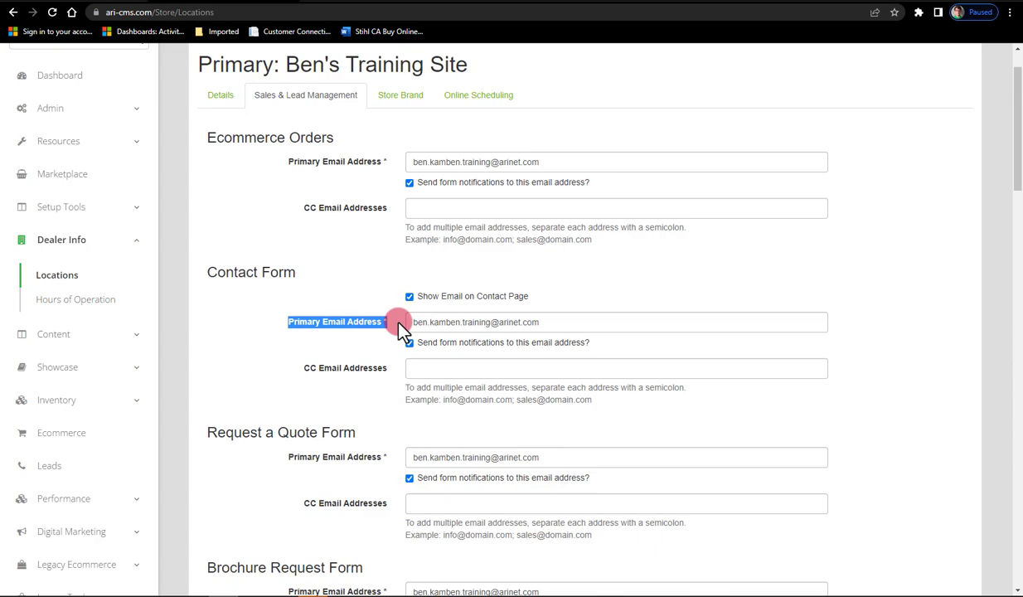
left_click_drag(389, 369, 301, 370)
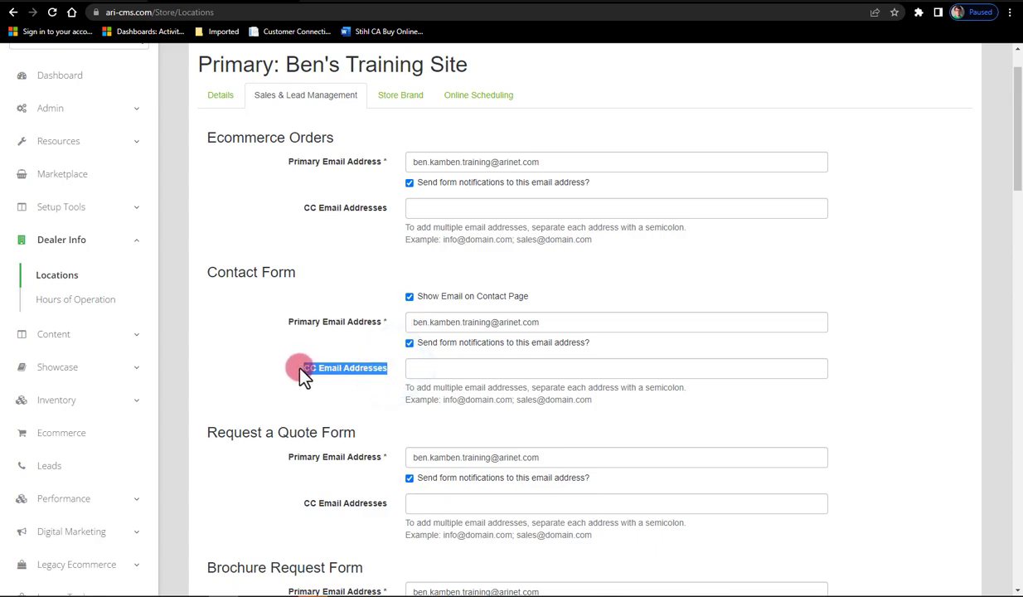
left_click_drag(607, 403, 398, 403)
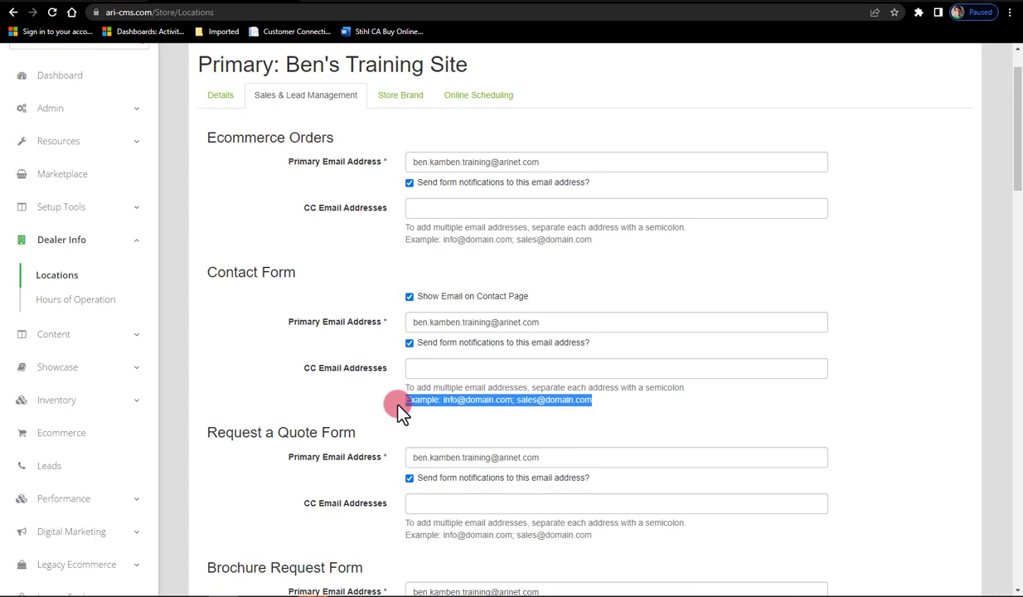
left_click(490, 99)
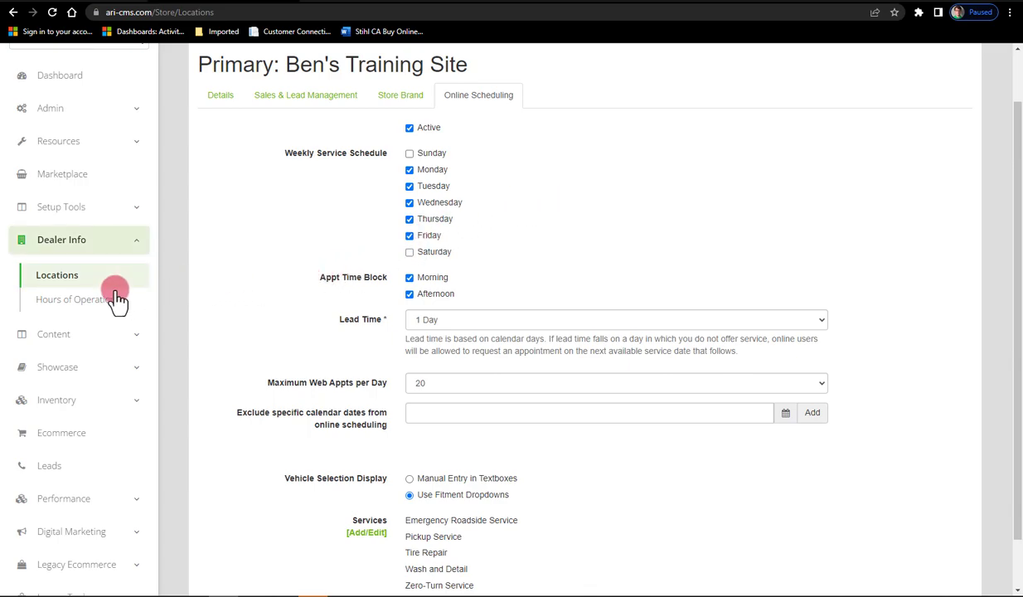
- Open Hours of Operation and expand the Hours group with its Mon - Fri and Sat - Sun entries to review their fields
left_click(81, 305)
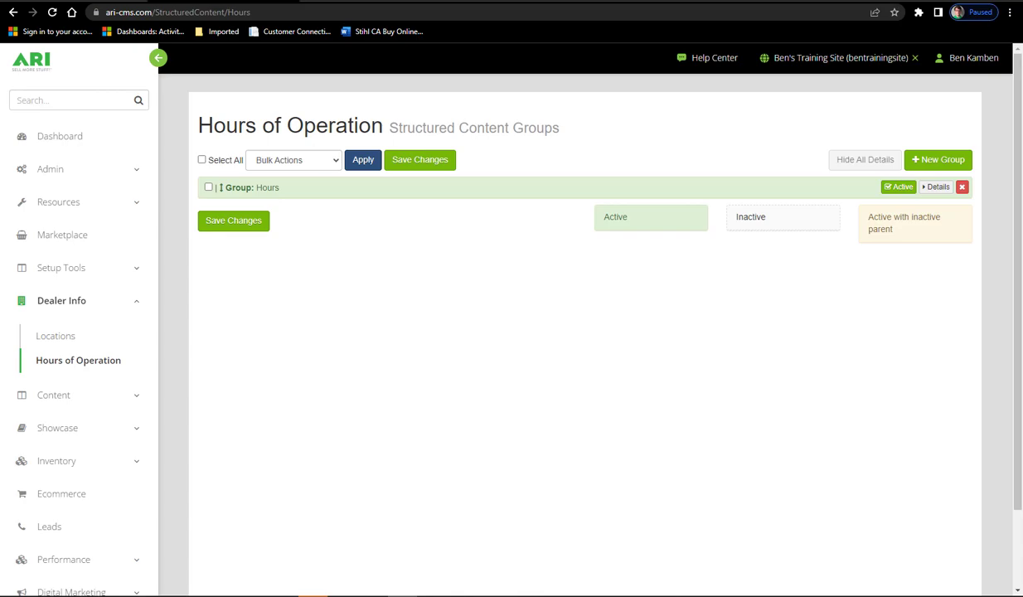
left_click(924, 160)
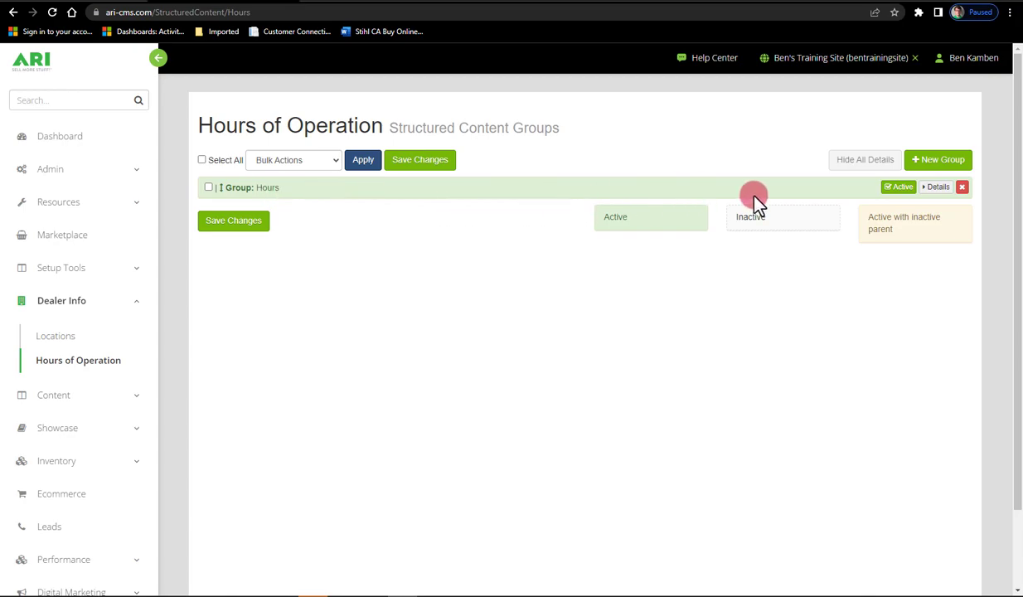
left_click(934, 188)
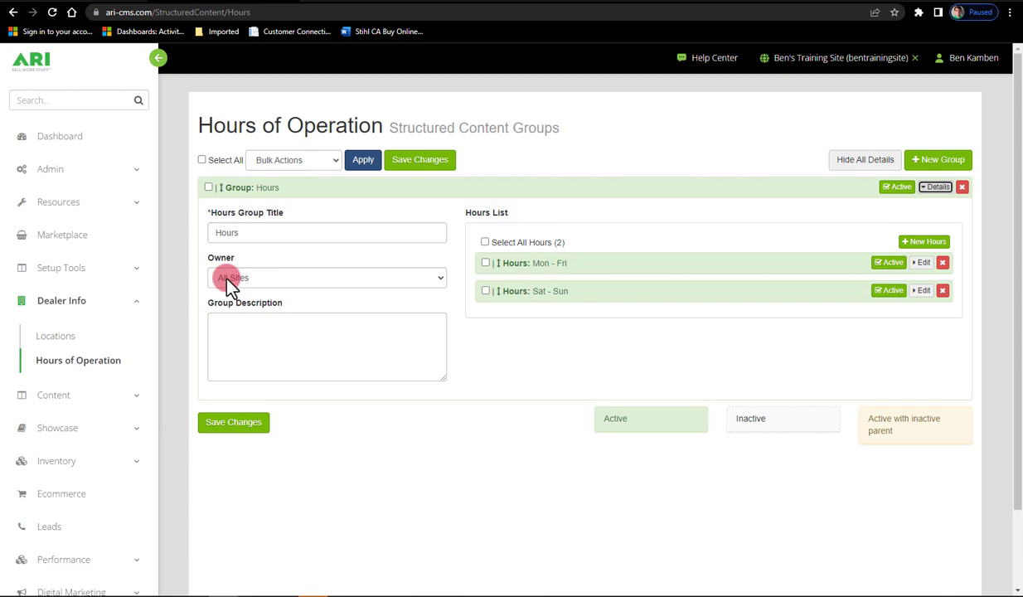
left_click(280, 324)
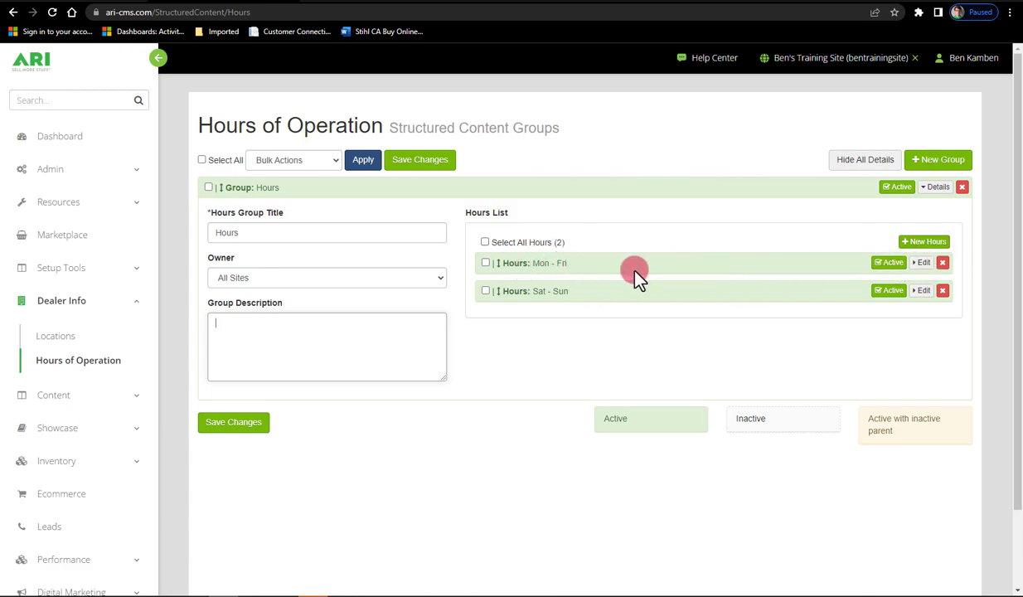
left_click(921, 262)
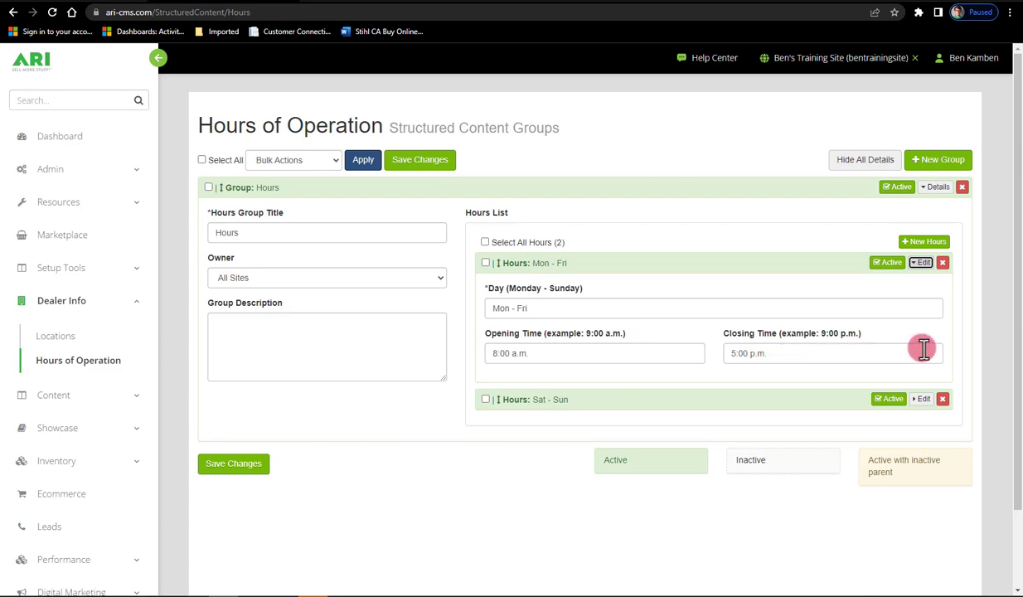
left_click(923, 400)
scroll(754, 352, "down", 1)
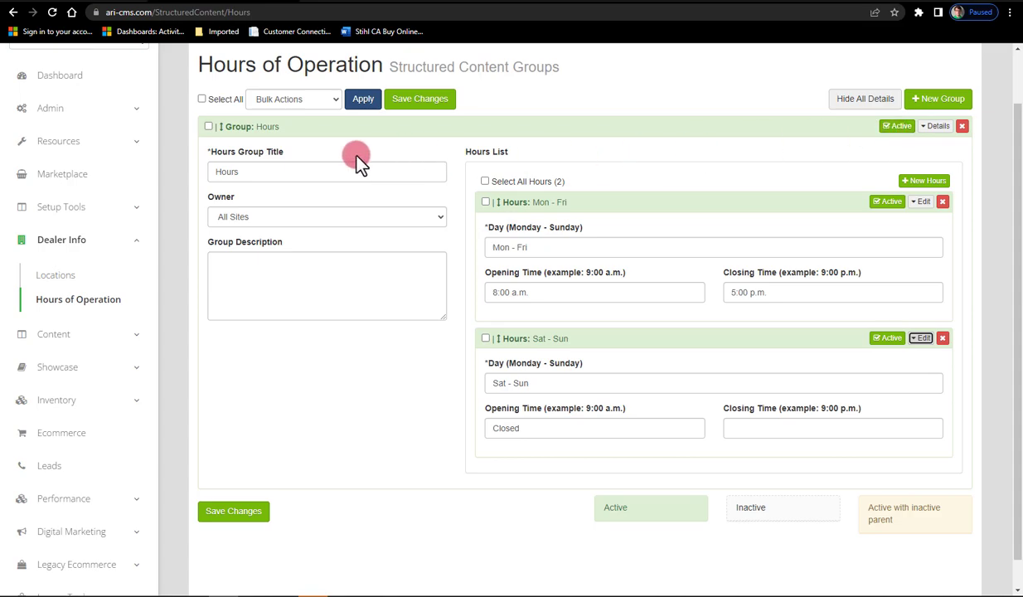
- Collapse the Hours group's details and try out its Active toggle
left_click(936, 126)
left_click(901, 129)
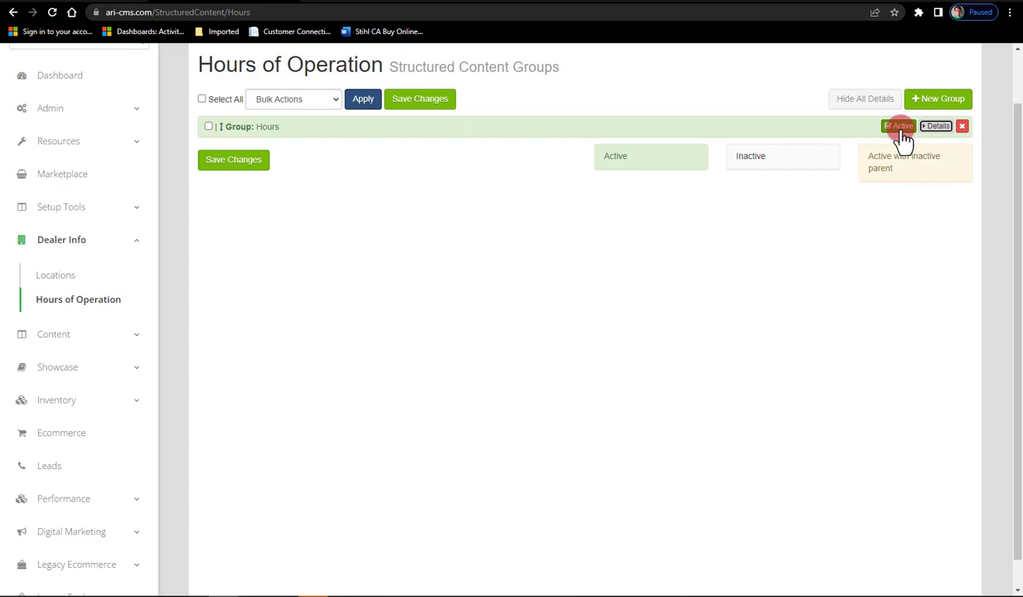
left_click(493, 81)
left_click(900, 126)
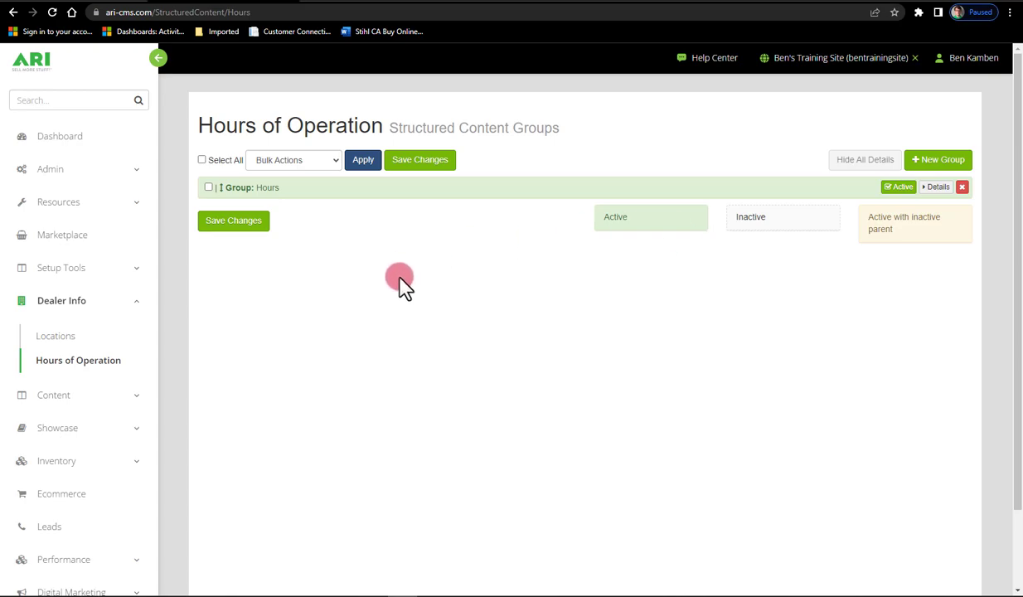
- Expand the Content section to review its entries, and view the navigation bar on the dealer's live website
left_click(137, 396)
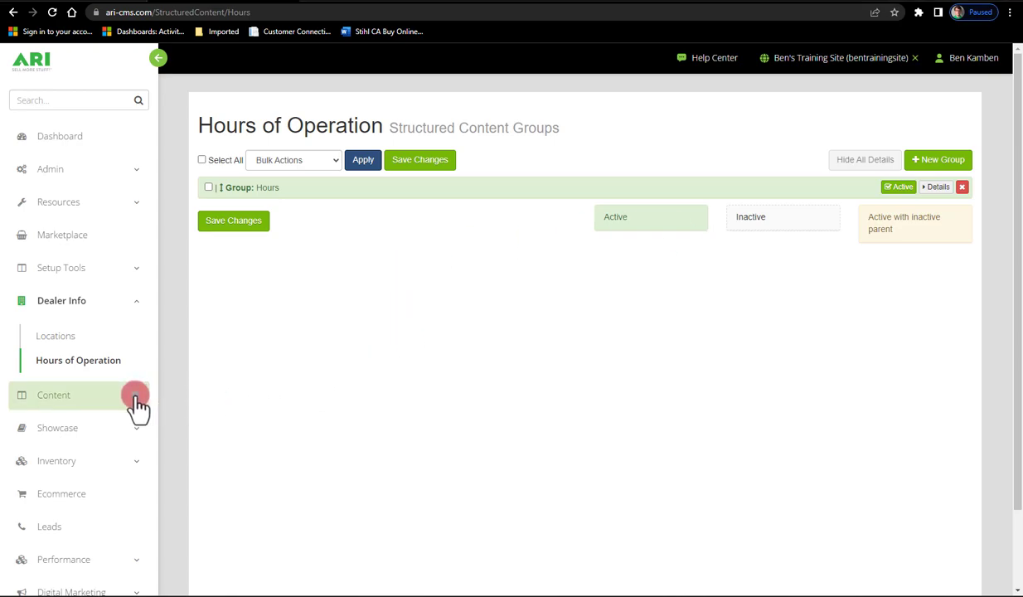
scroll(136, 407, "down", 2)
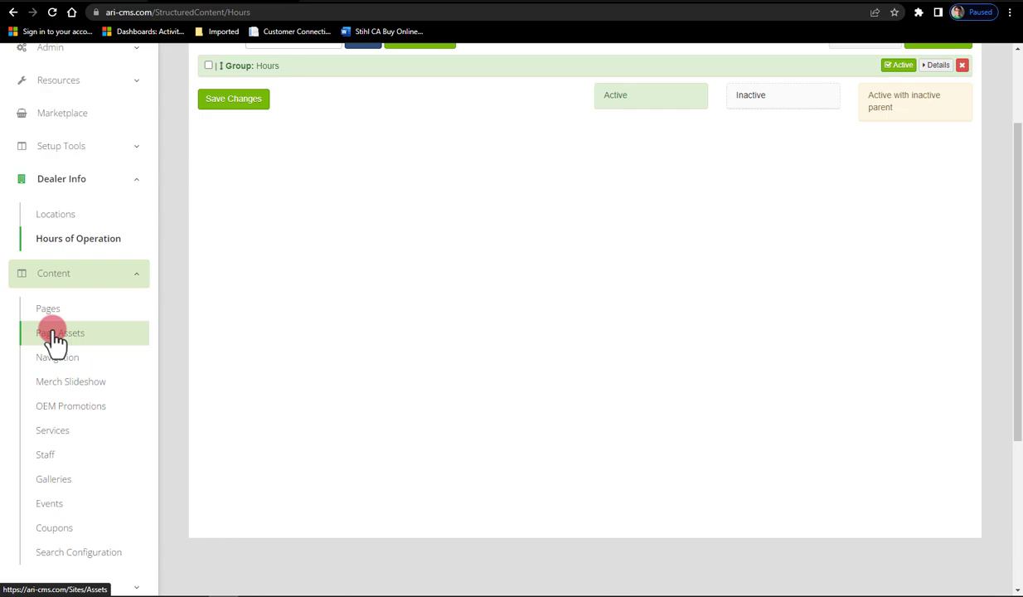
left_click(60, 359)
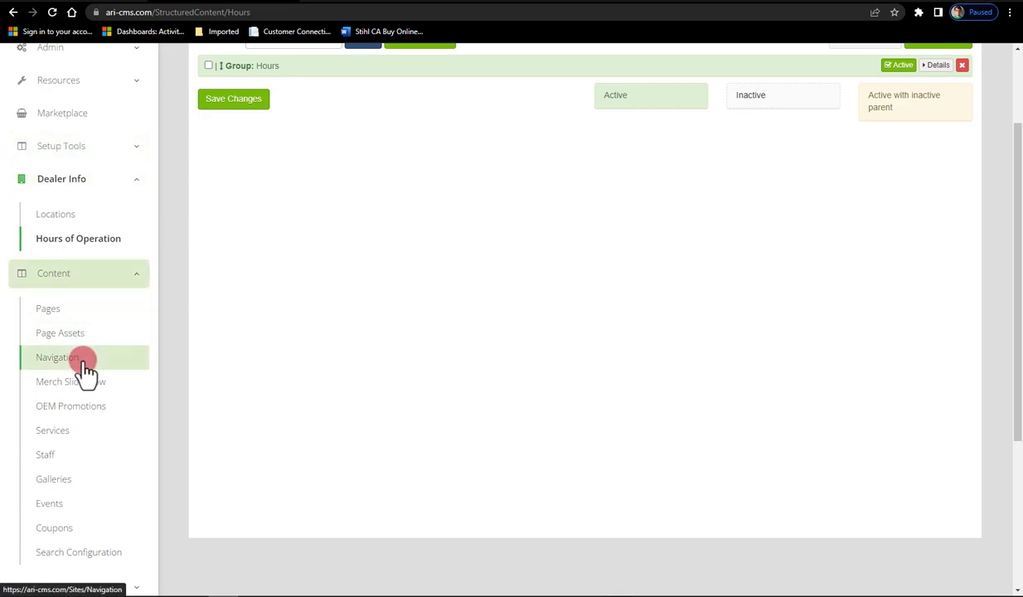
left_click(524, 5)
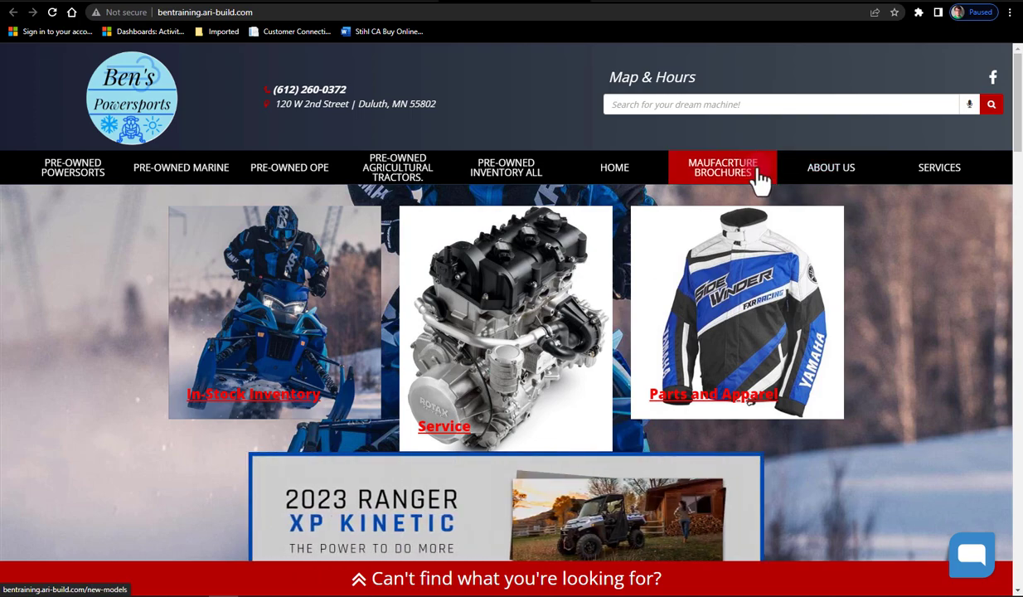
mouse_move(194, 187)
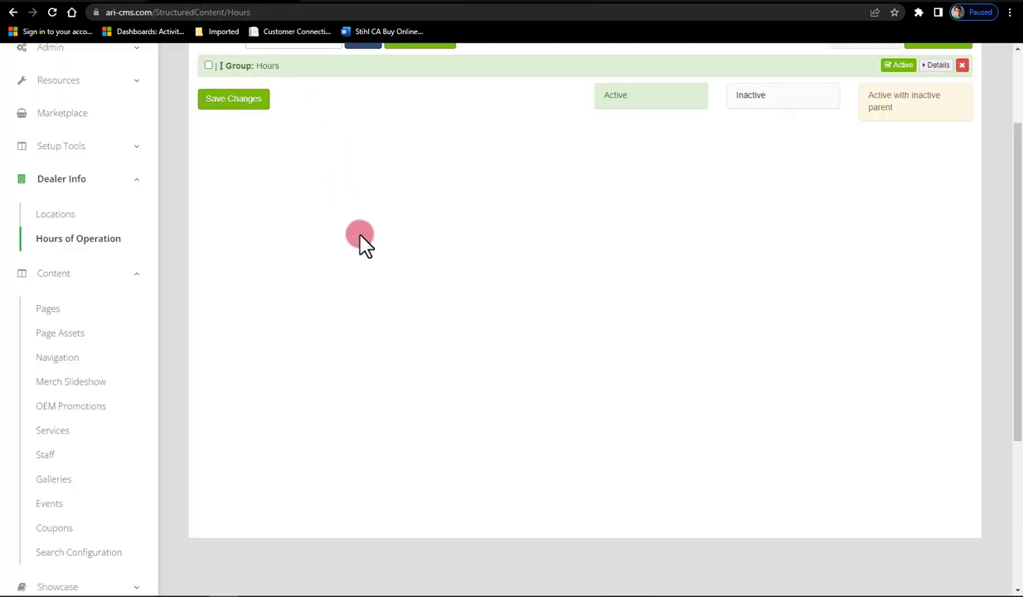
- Open Merch Slideshow in the CMS and examine the rotating offers on the dealer's live home page
scroll(249, 274, "down", 2)
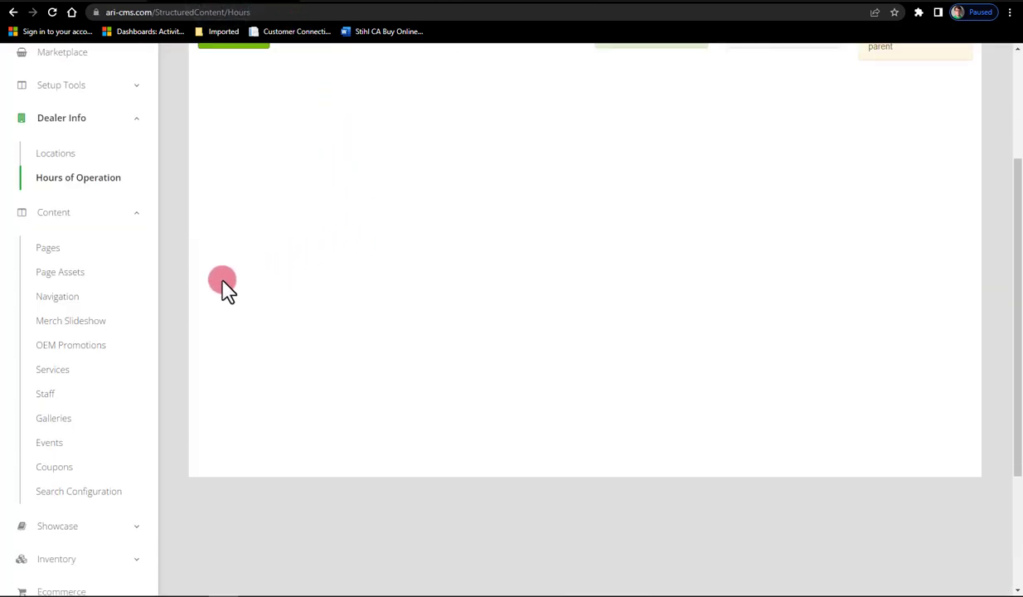
left_click(94, 325)
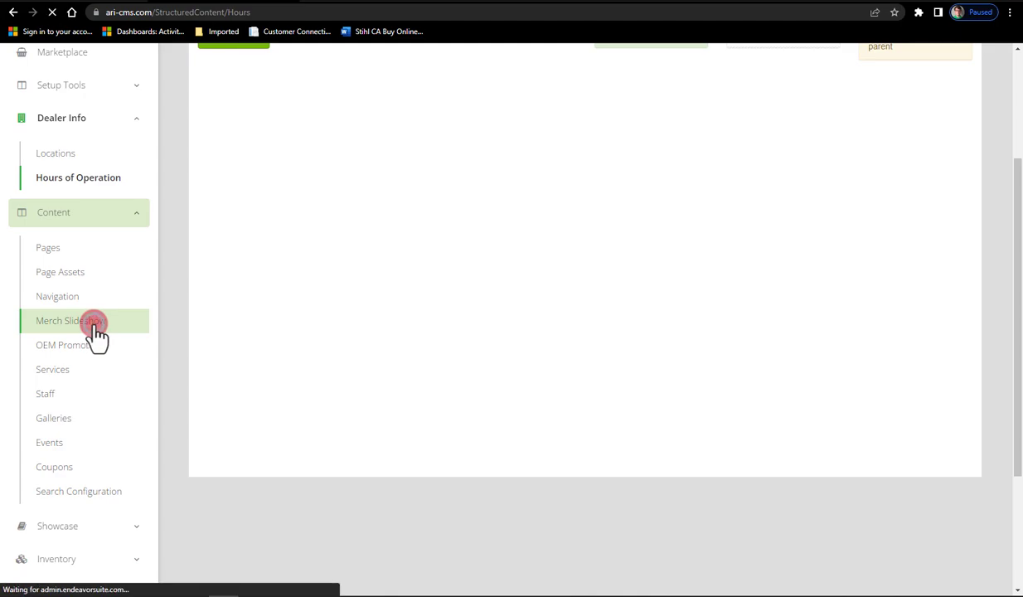
left_click(513, 4)
scroll(608, 464, "down", 3)
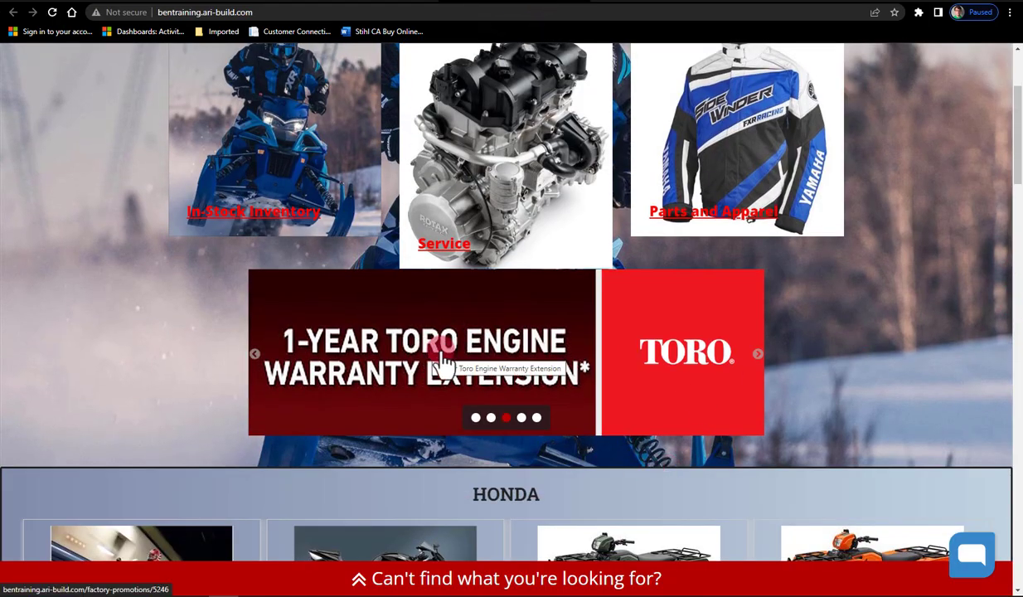
scroll(713, 363, "up", 3)
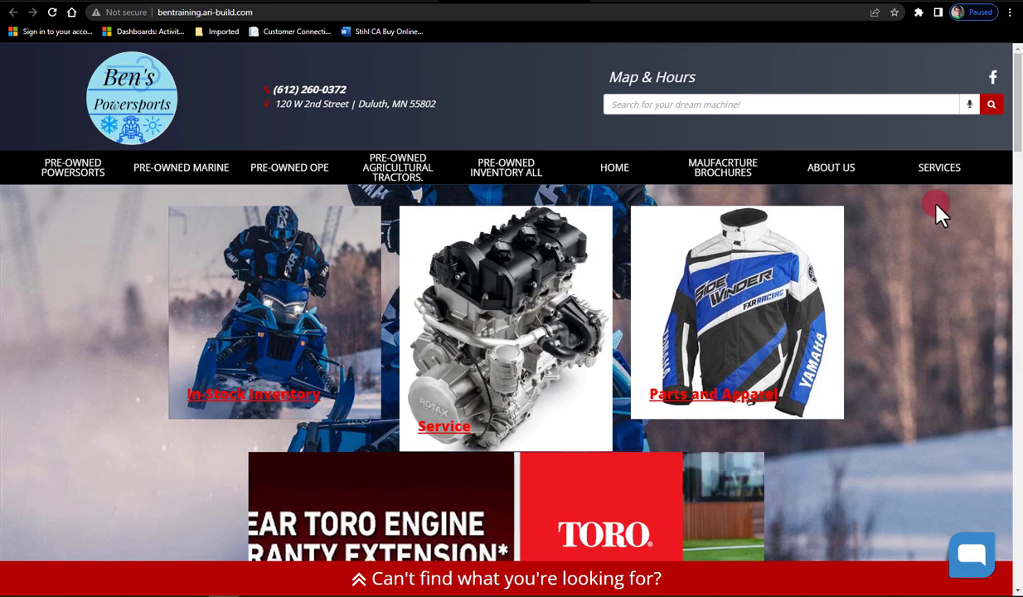
scroll(937, 208, "down", 1)
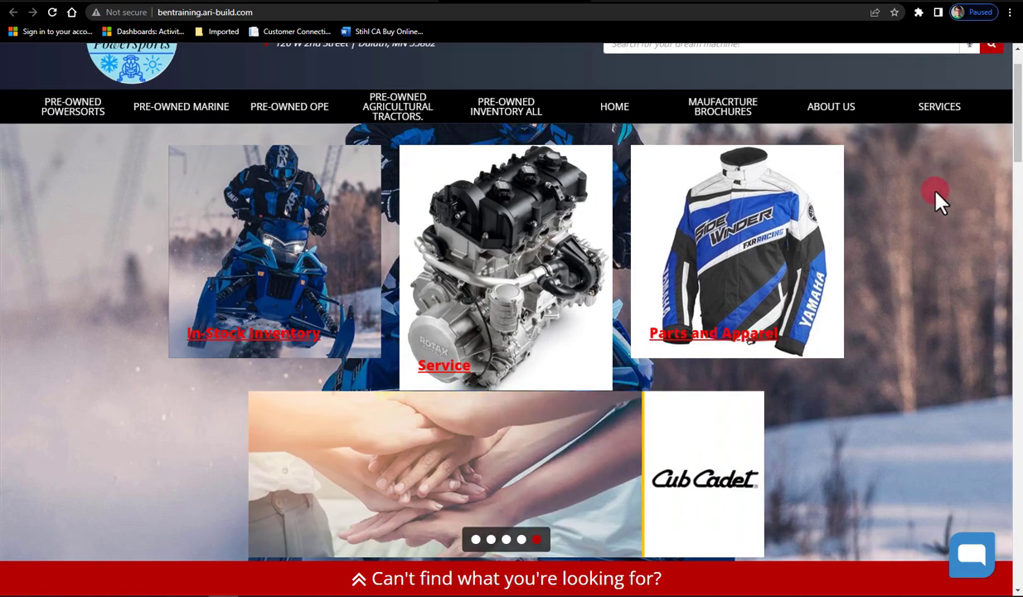
scroll(948, 214, "up", 1)
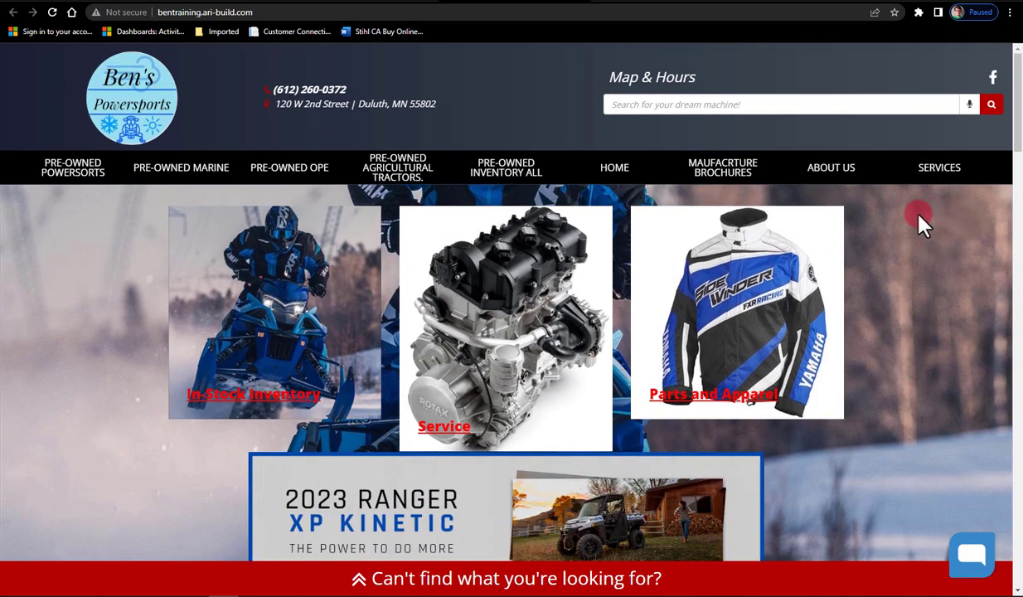
scroll(987, 311, "down", 6)
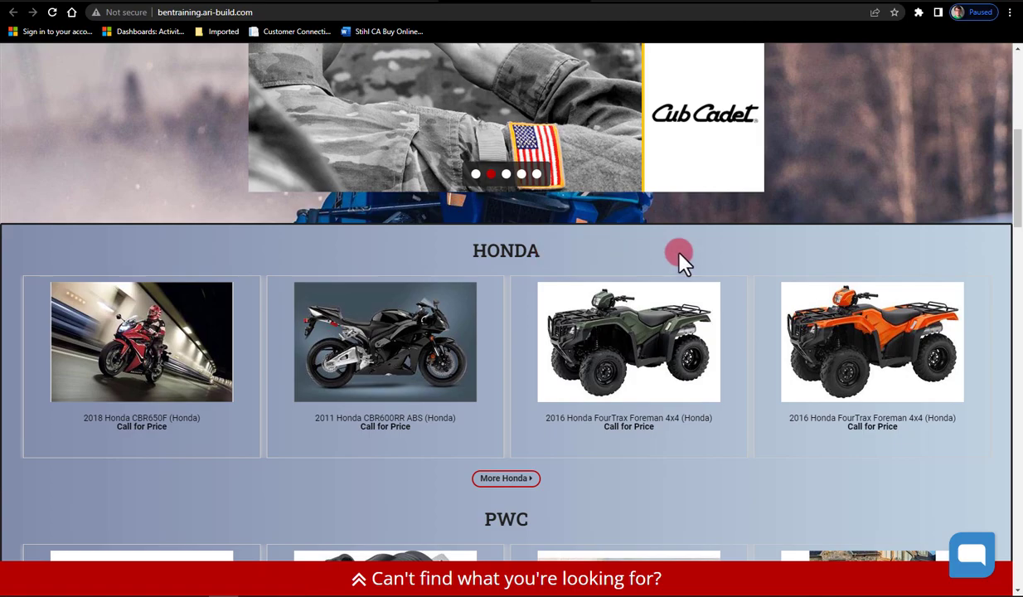
scroll(955, 207, "up", 3)
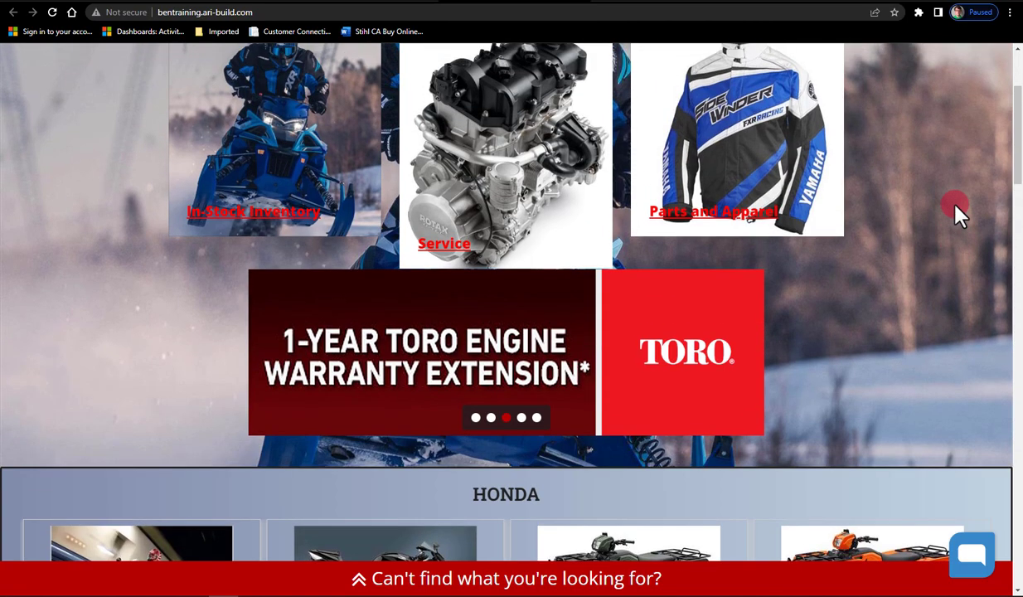
scroll(956, 213, "up", 2)
scroll(955, 214, "down", 1)
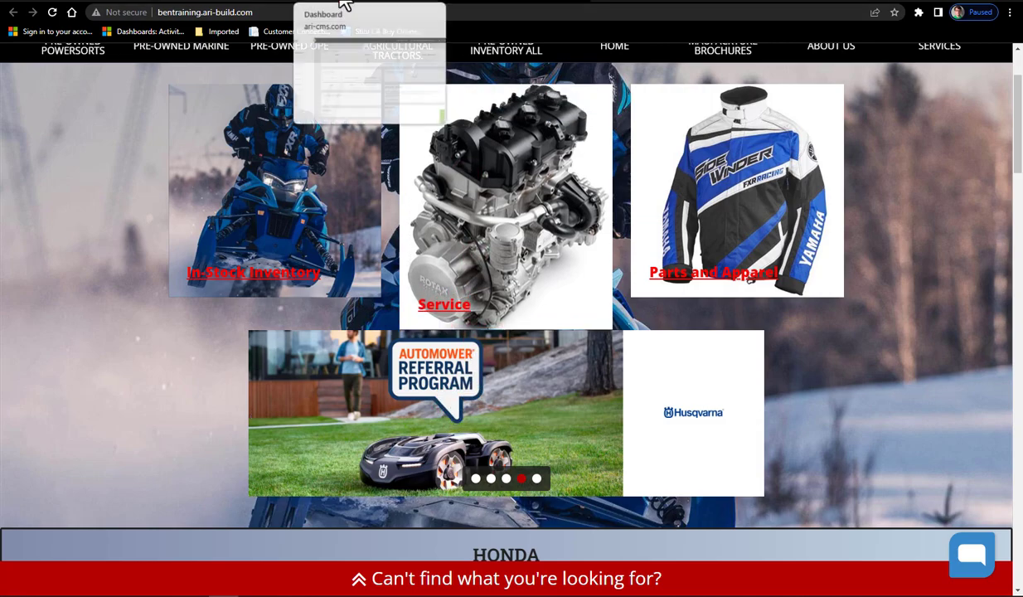
- Return to the CMS and move the Military Member Rebate offer above Automatic Factory Promotions in the Offer Queue
left_click(345, 6)
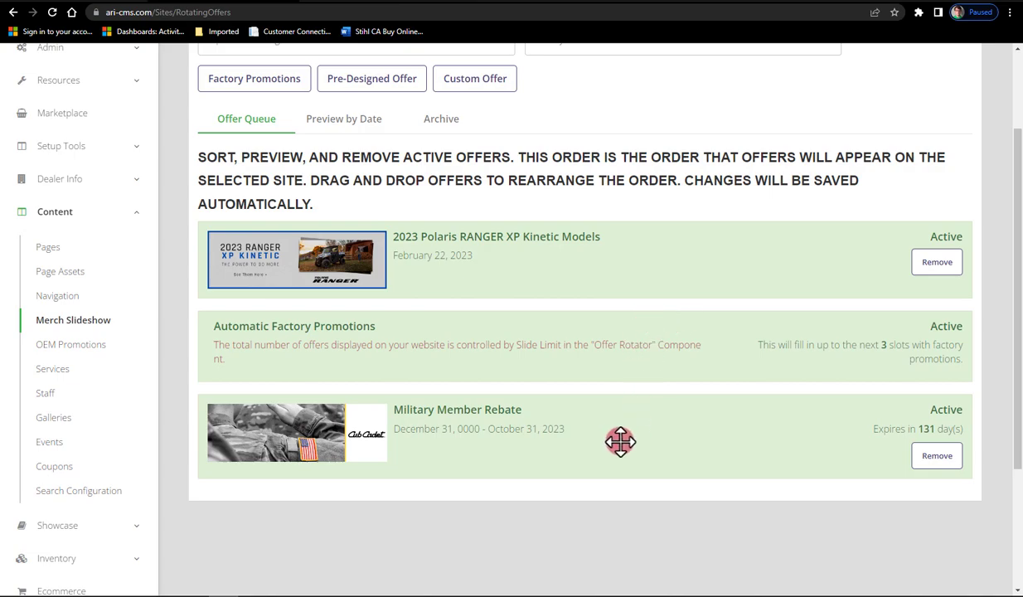
left_click_drag(620, 442, 608, 334)
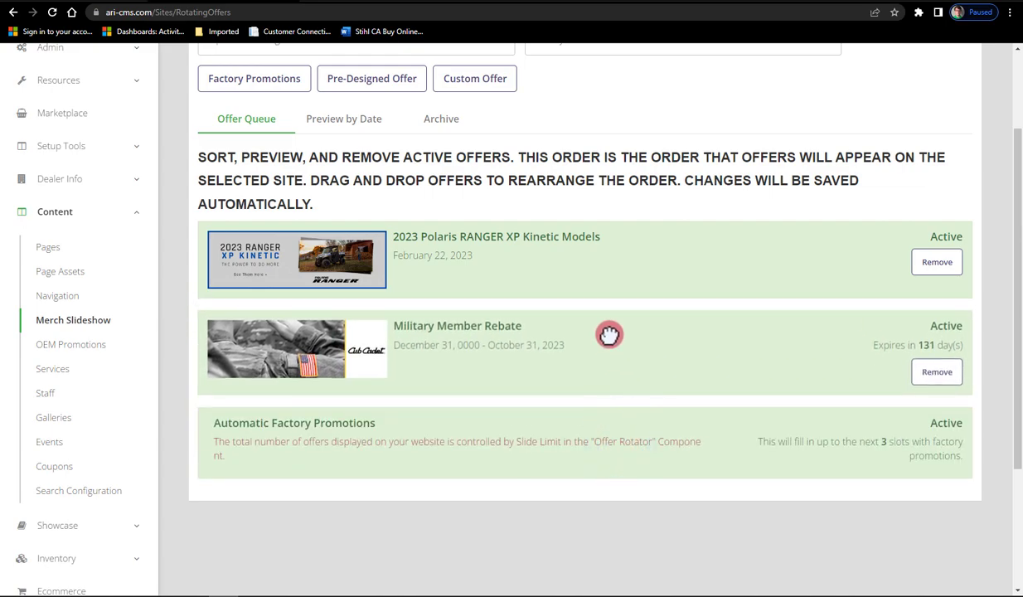
left_click(940, 265)
- Review the Rotating Offers page's queue and offer types, and open the training site's menu containing Publish Changes
scroll(761, 269, "up", 3)
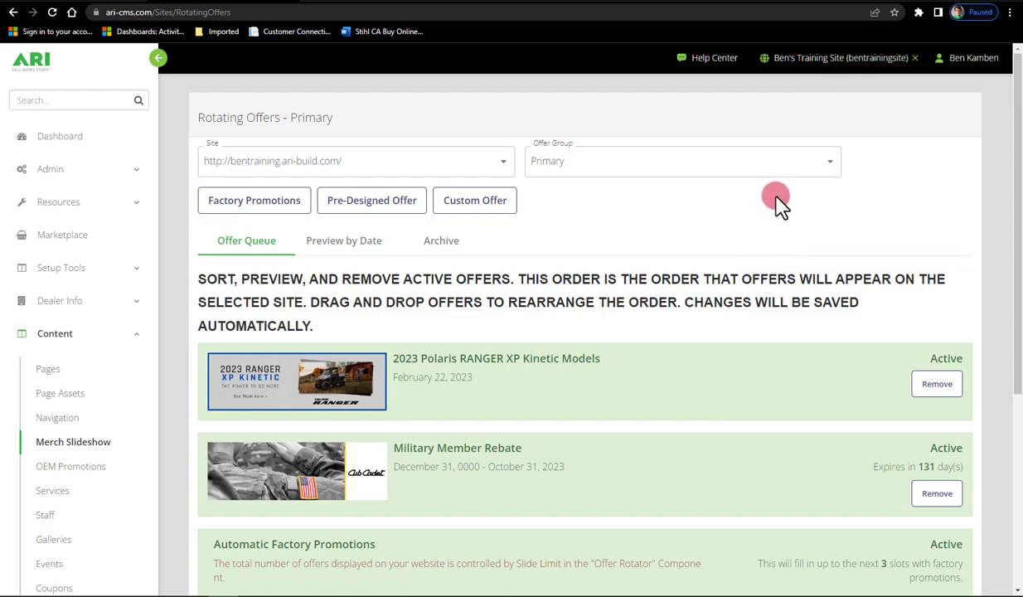
scroll(777, 203, "down", 3)
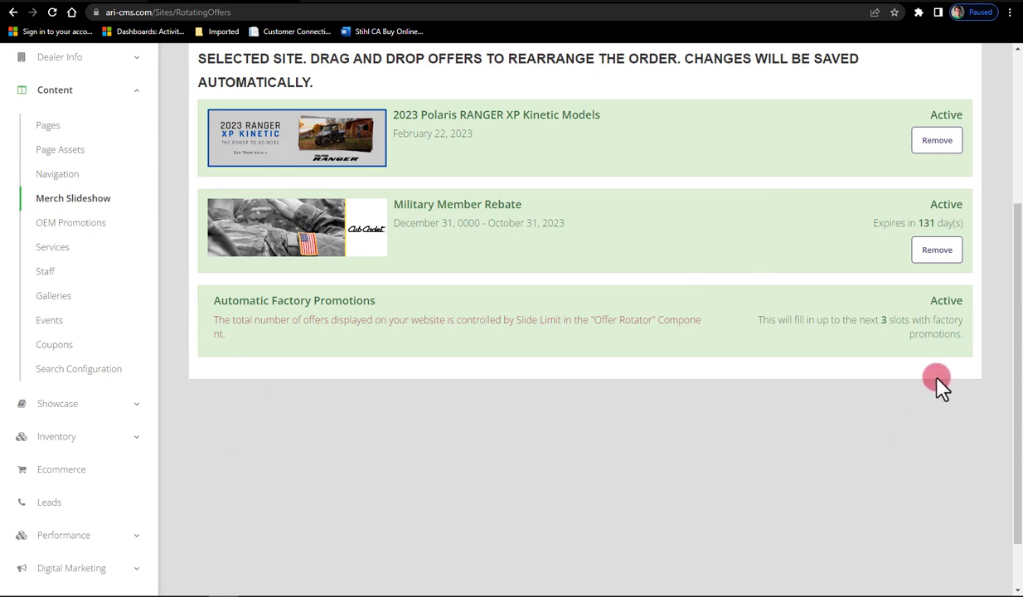
scroll(931, 390, "up", 2)
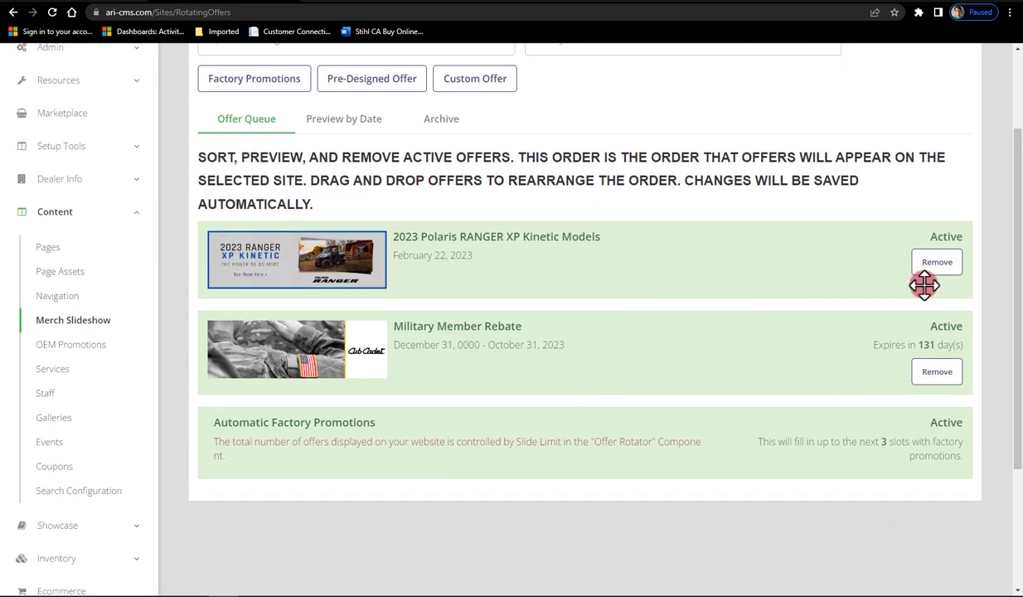
scroll(925, 285, "up", 2)
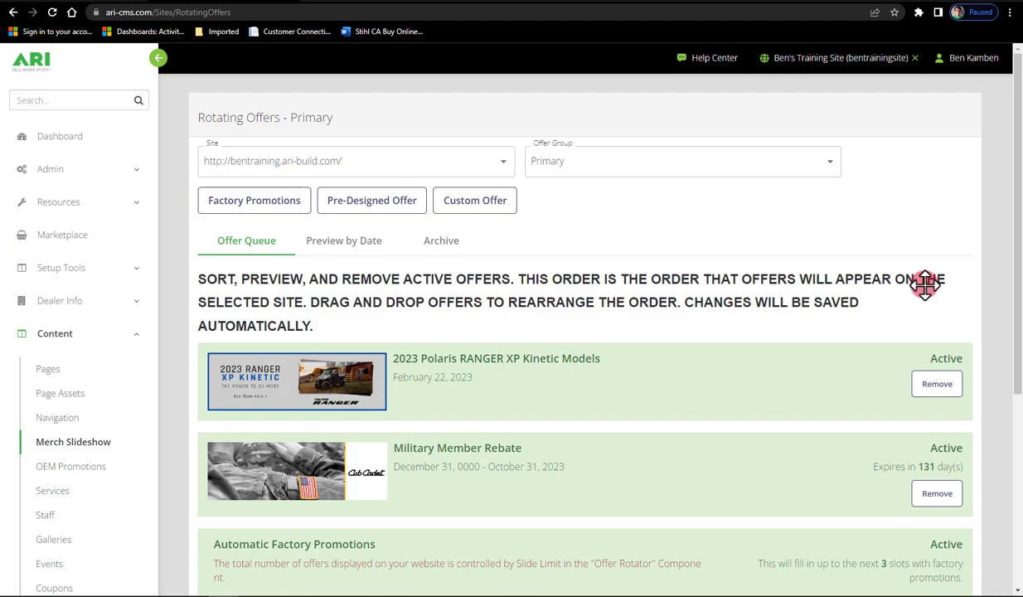
left_click(861, 68)
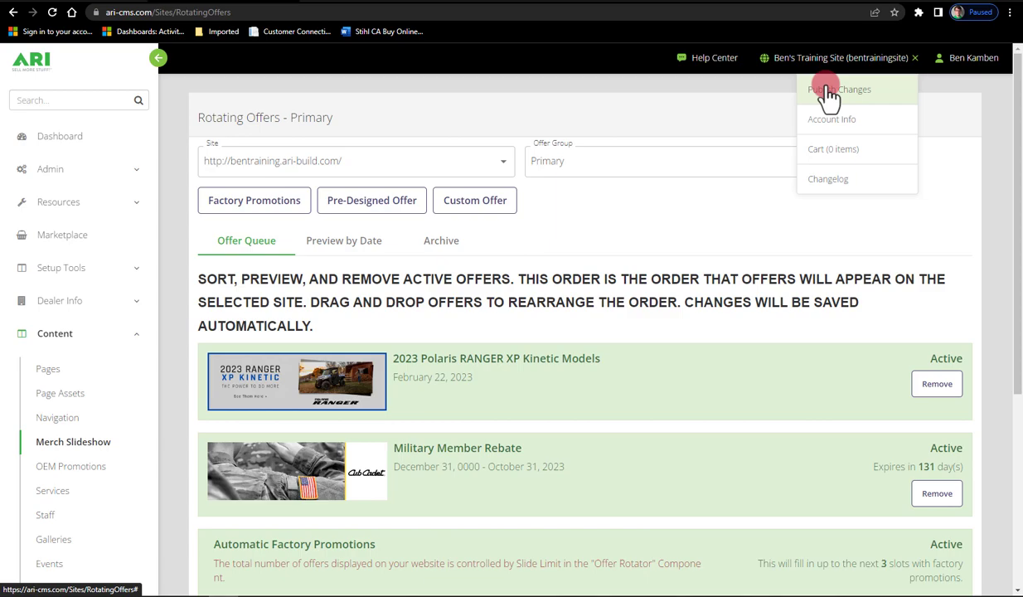
scroll(736, 221, "down", 2)
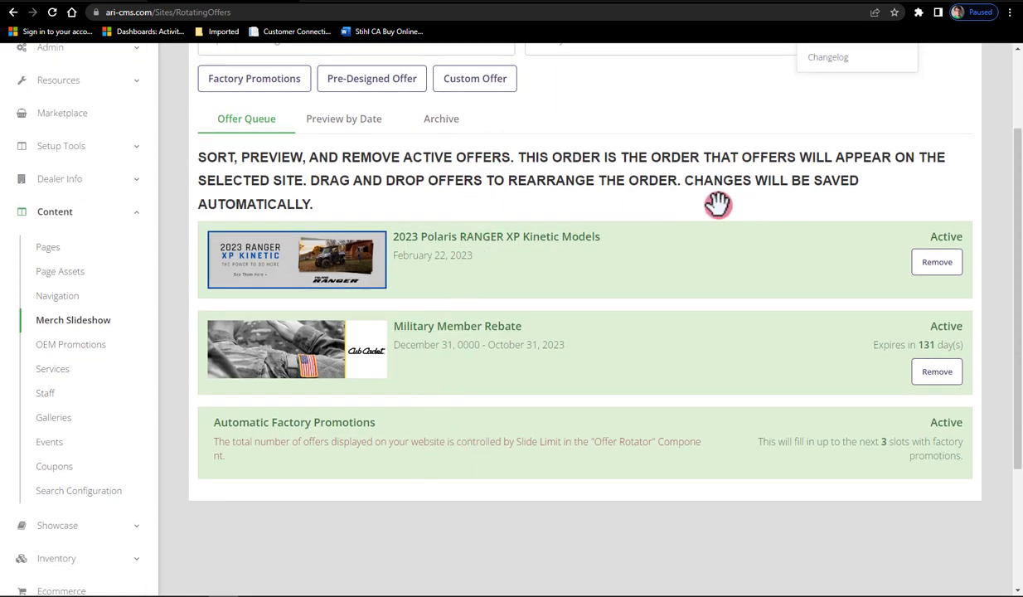
scroll(714, 156, "up", 2)
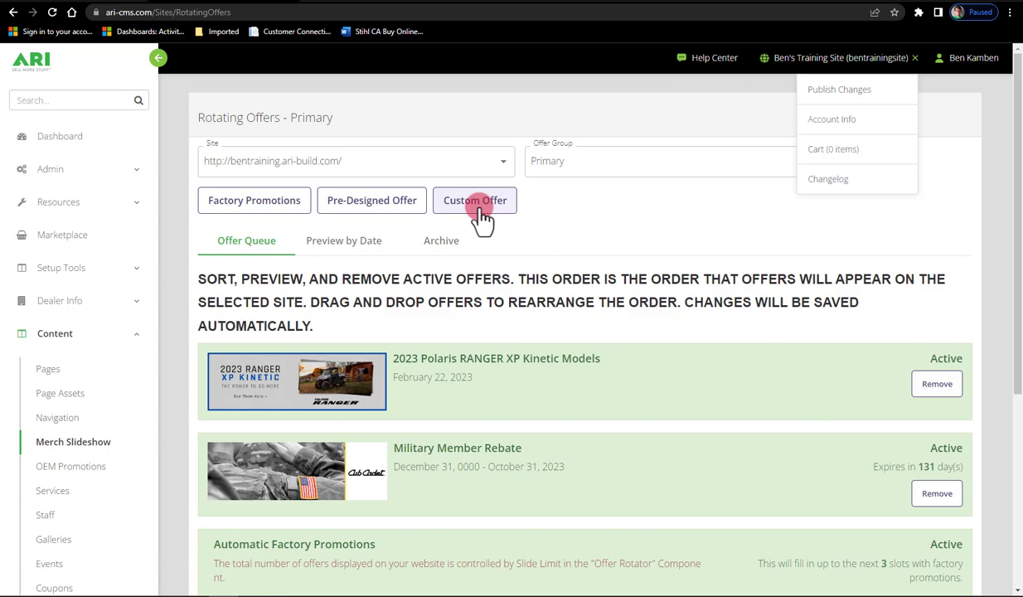
- Locate Search Configuration under Content and view the search box on the dealer's live website
scroll(585, 220, "down", 2)
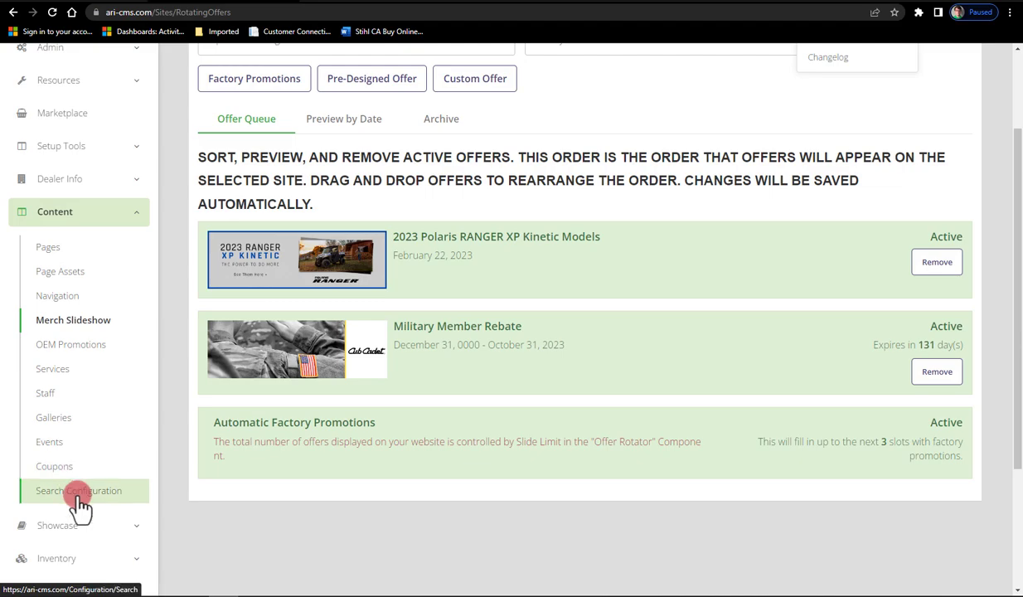
left_click(374, 3)
scroll(907, 183, "up", 1)
scroll(907, 183, "up", 2)
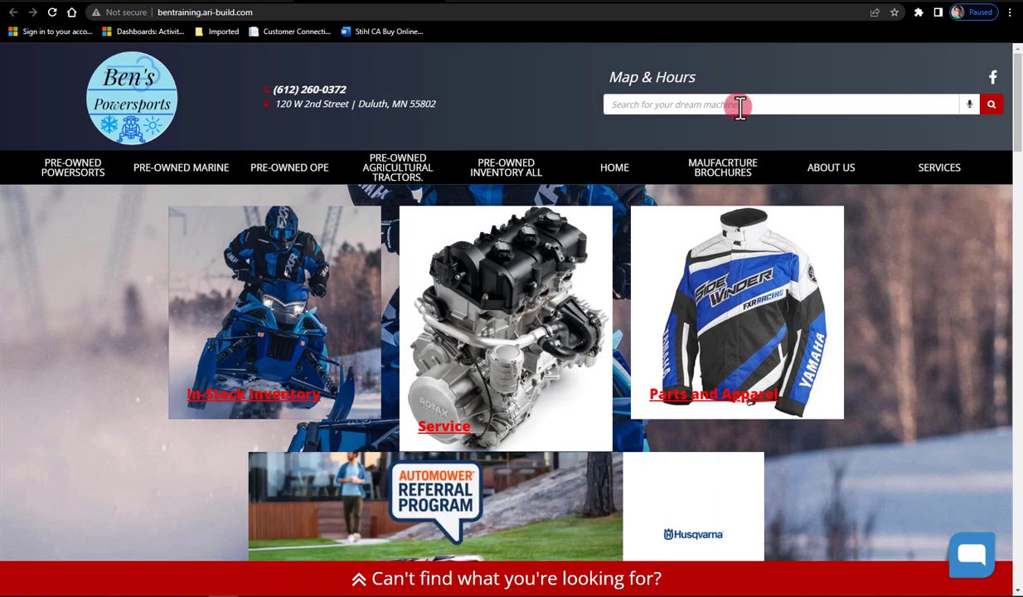
- Return to the CMS, collapse Content and expand Showcase to review Product Manager and its other entries
left_click(254, 5)
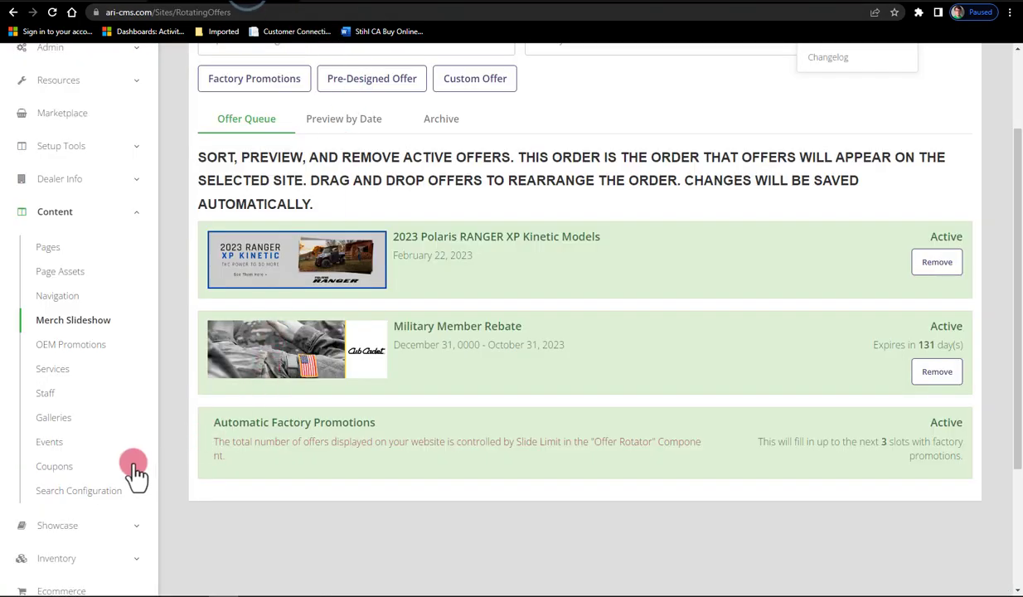
left_click(137, 212)
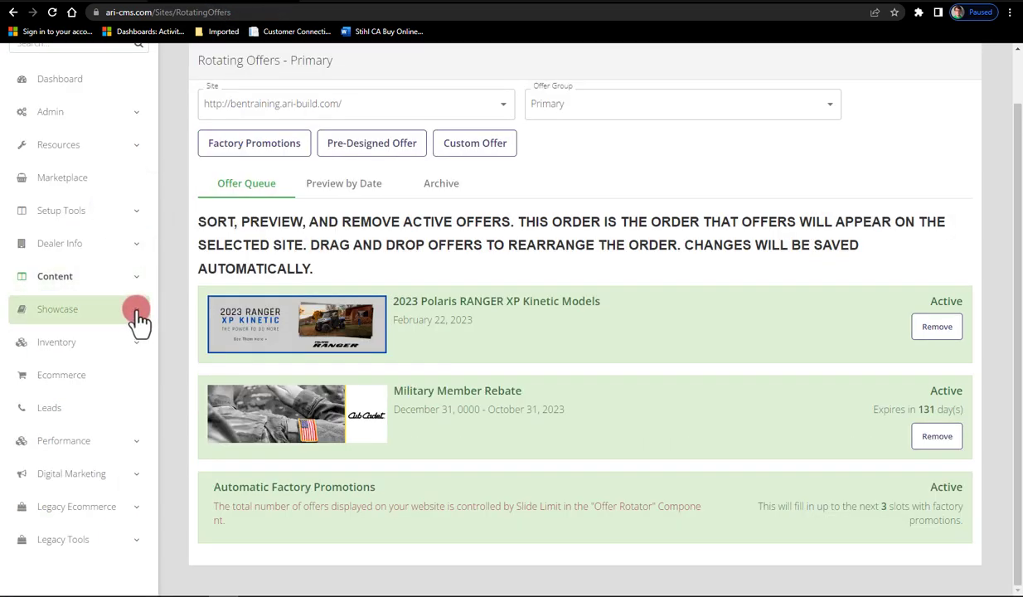
left_click(135, 312)
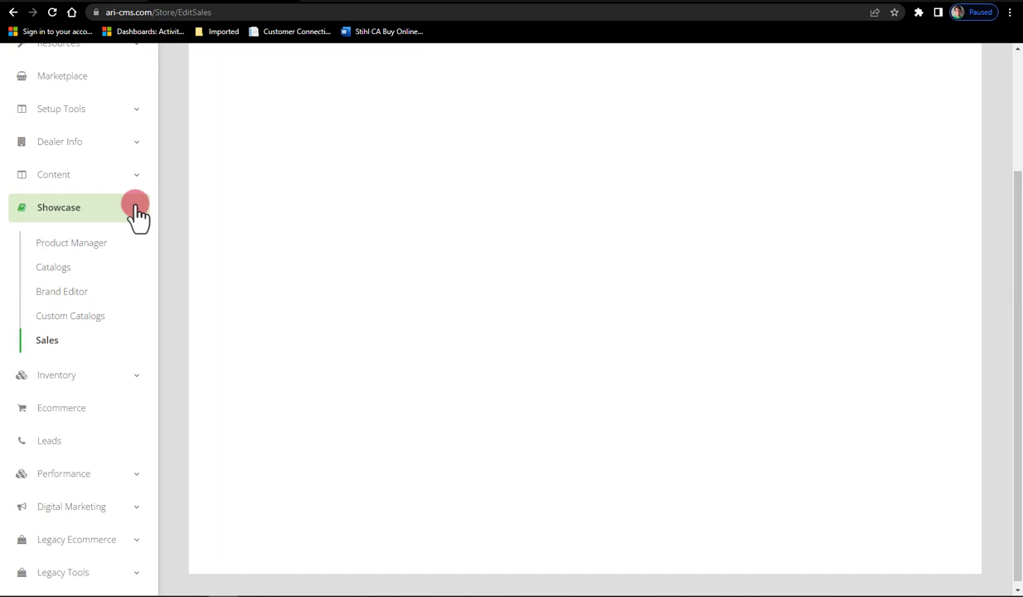
left_click(74, 245)
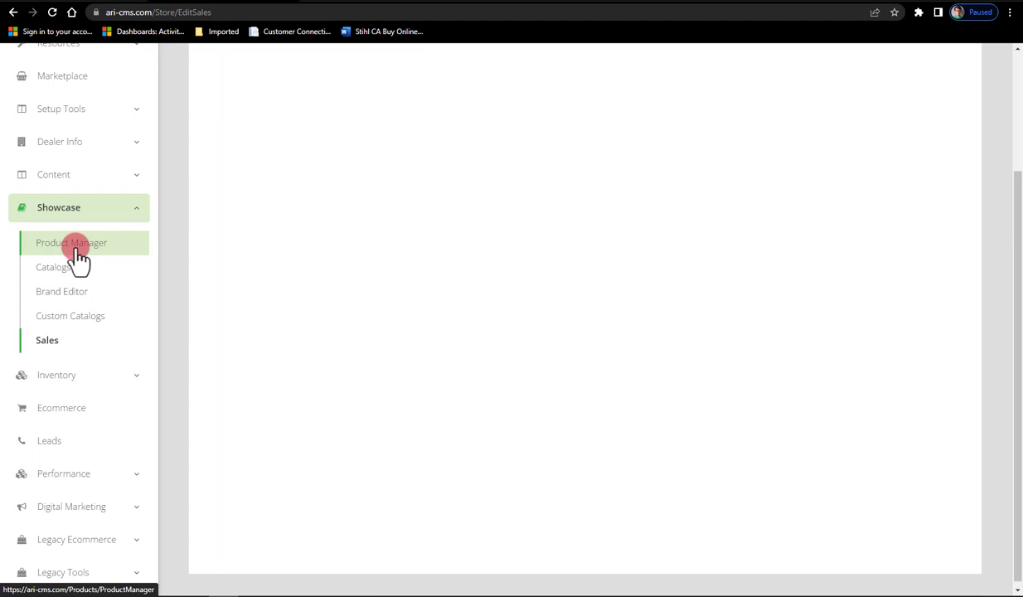
- Open the New Models For Sale page on the dealer's live website and review the listed manufacturers
left_click(376, 2)
left_click(427, 441)
scroll(288, 381, "down", 2)
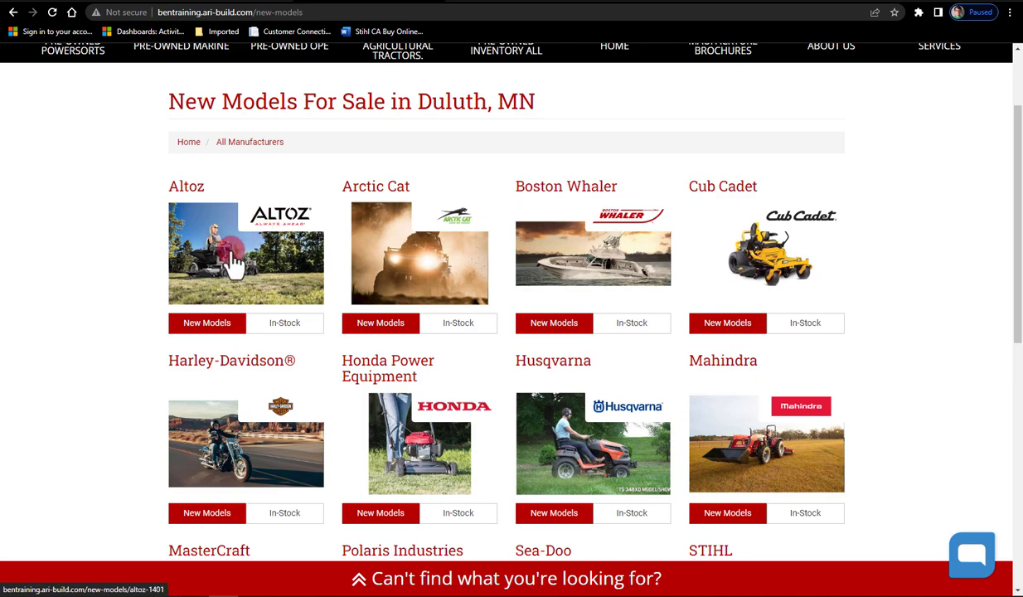
left_click(711, 248)
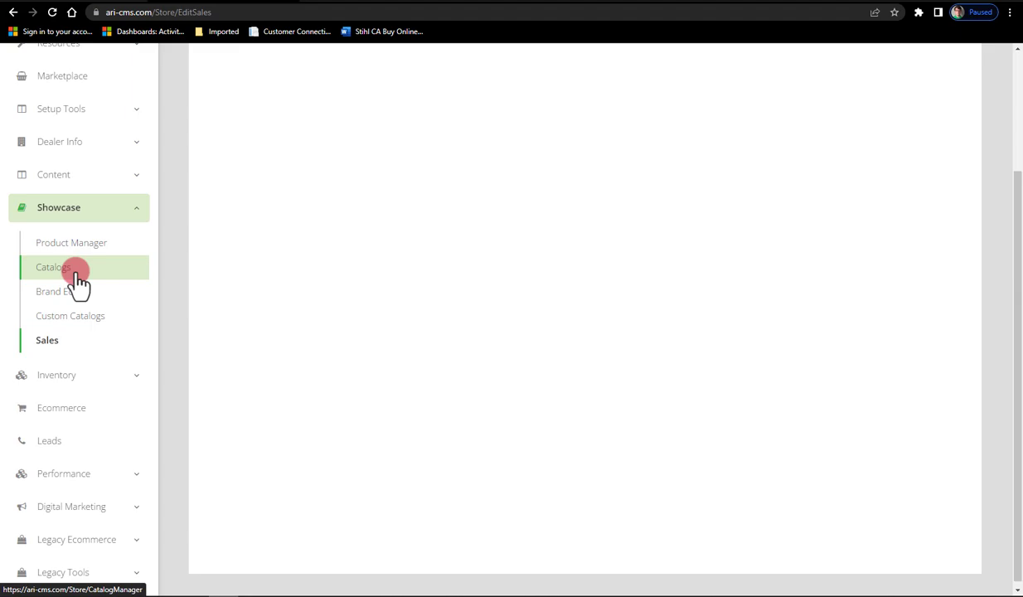
- Locate Brand Editor under Showcase in the CMS and examine the manufacturers' order on the live New Models page
left_click(345, 1)
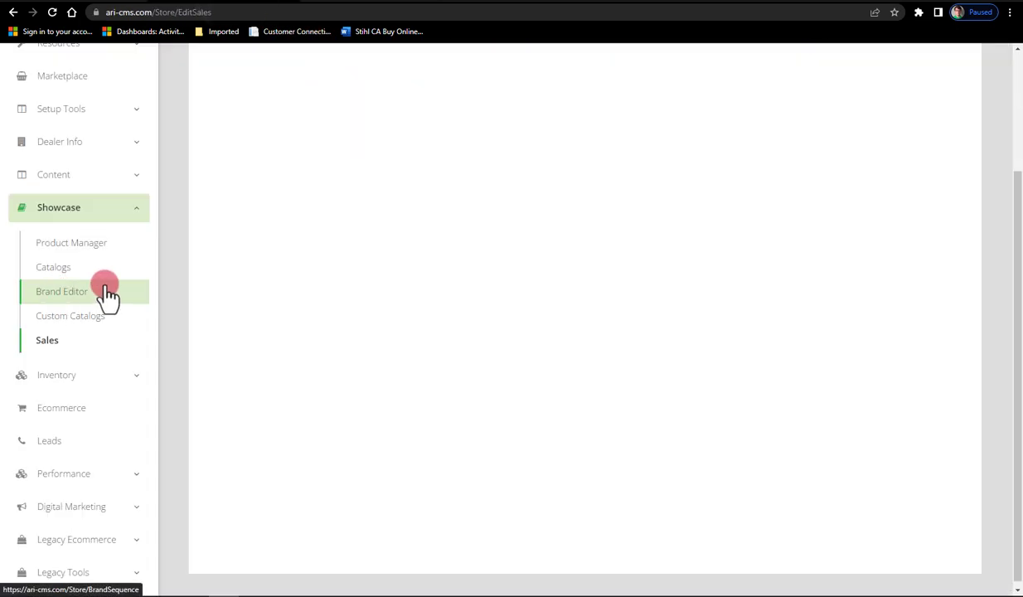
left_click(374, 1)
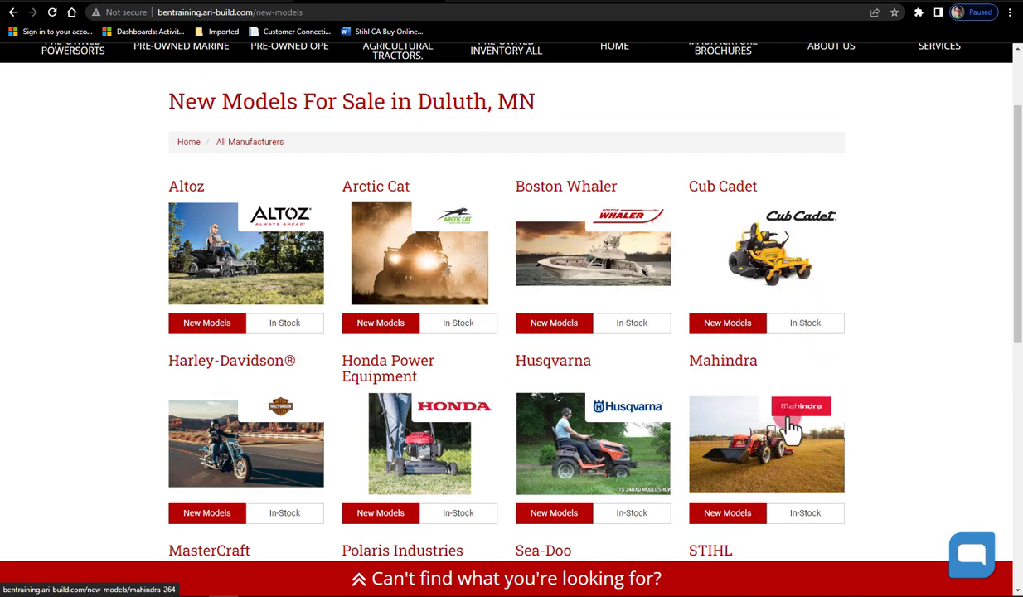
left_click(326, 423)
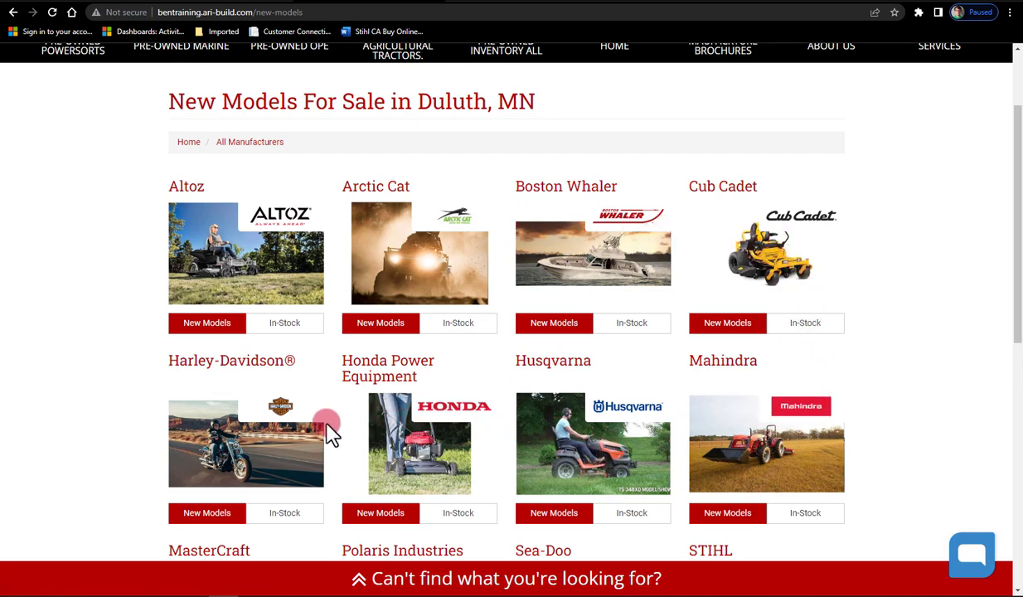
left_click(213, 236)
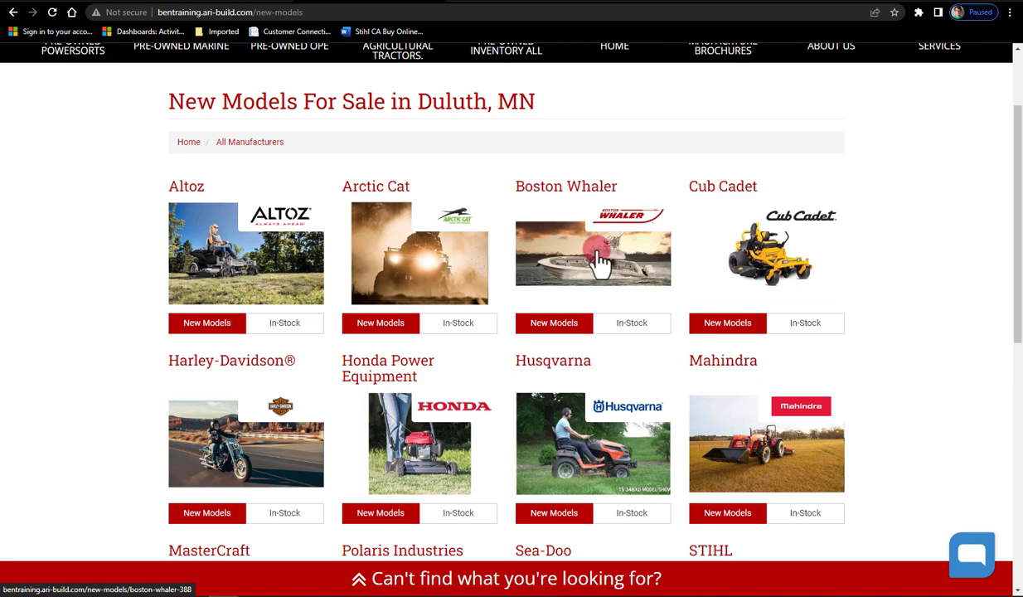
- Locate Custom Catalogs and Sales under Showcase in the CMS and compare them with the live New Models page
left_click(83, 319)
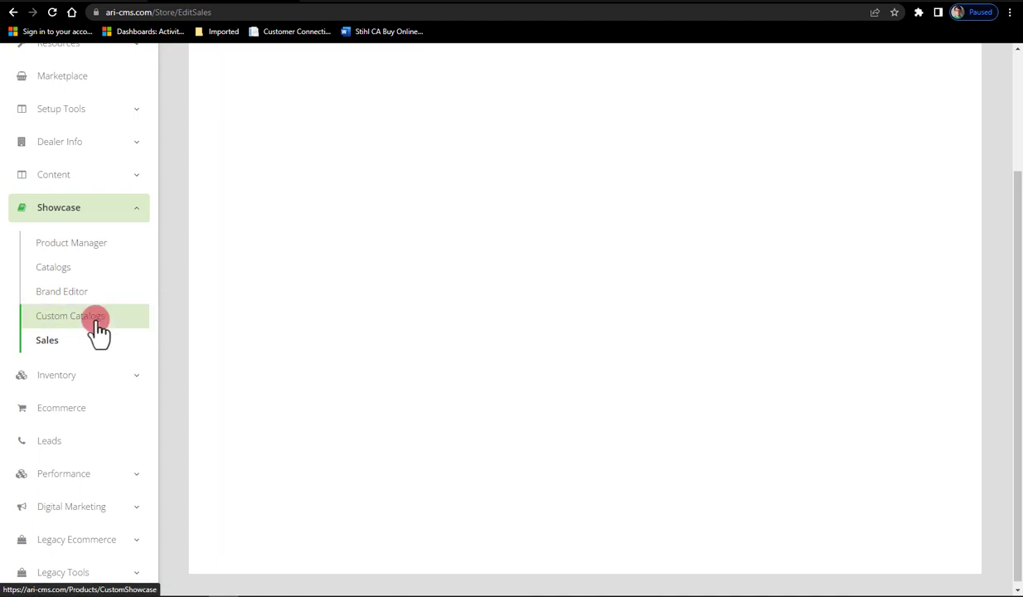
left_click(360, 2)
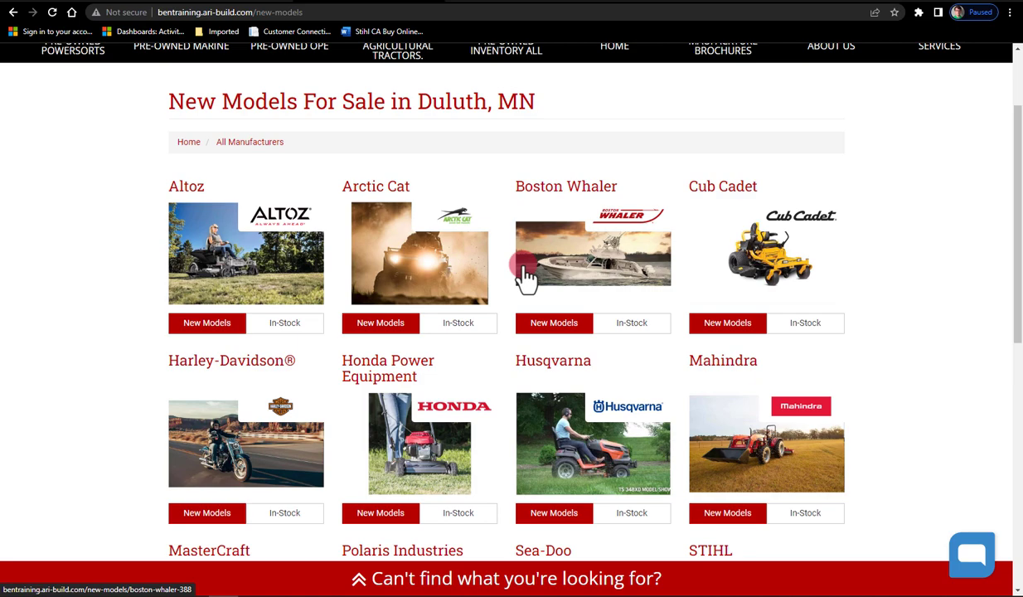
left_click(53, 345)
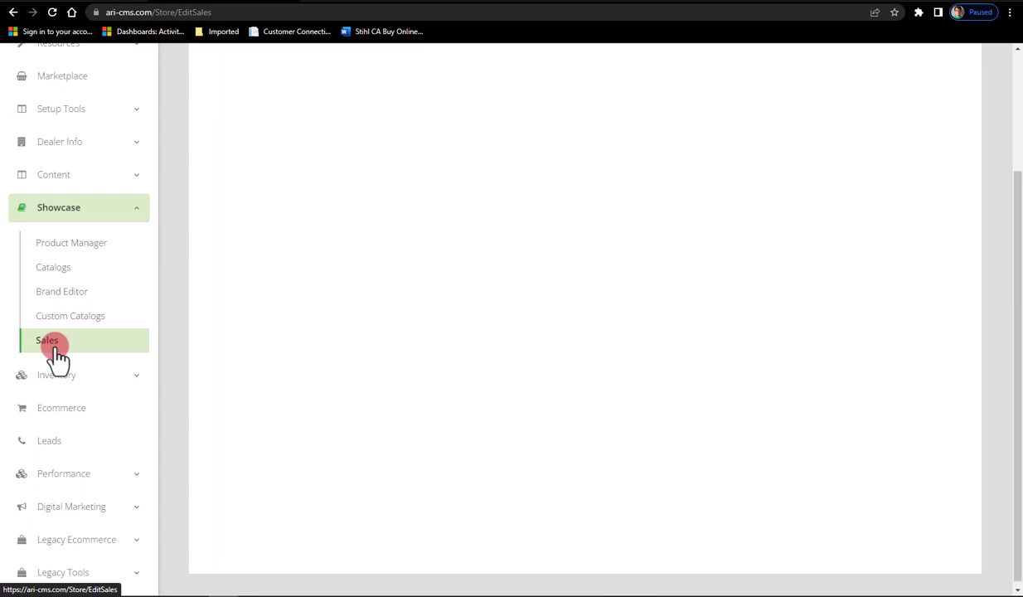
- Collapse Showcase, open Inventory Manager under Inventory and start adding a new unit
left_click(136, 207)
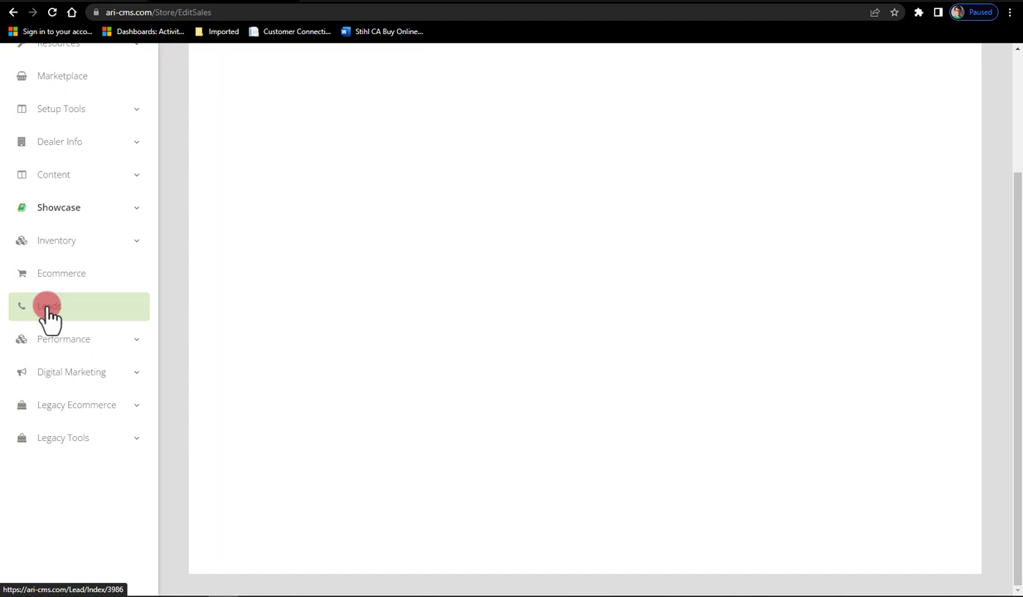
left_click(136, 242)
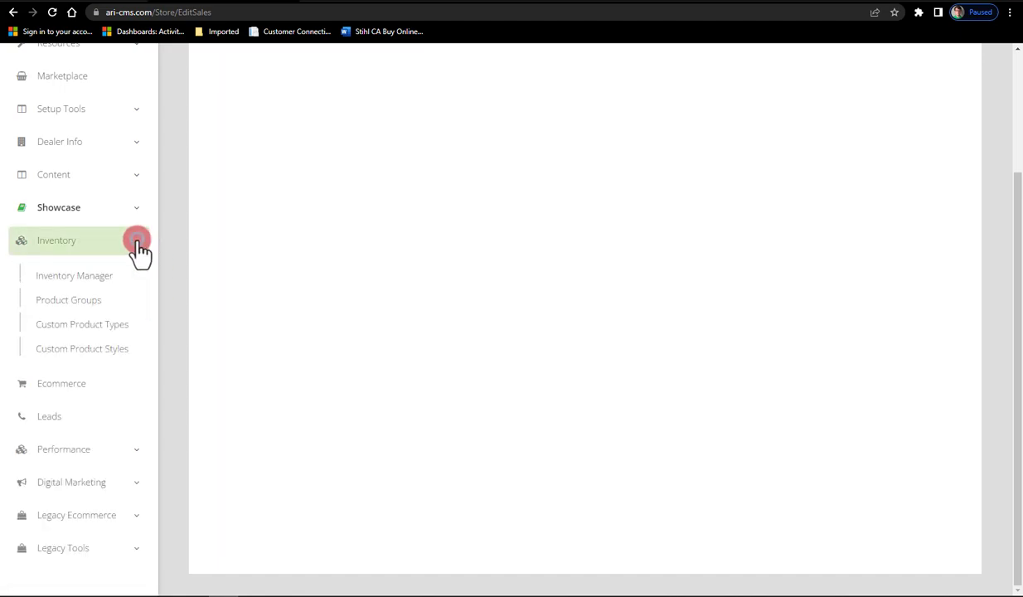
left_click(84, 285)
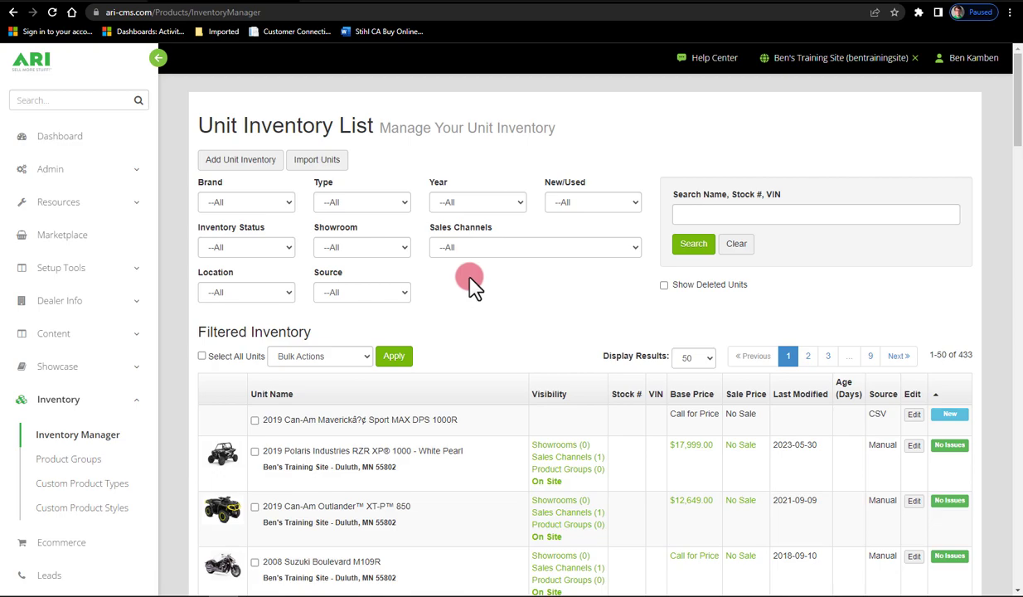
left_click(244, 166)
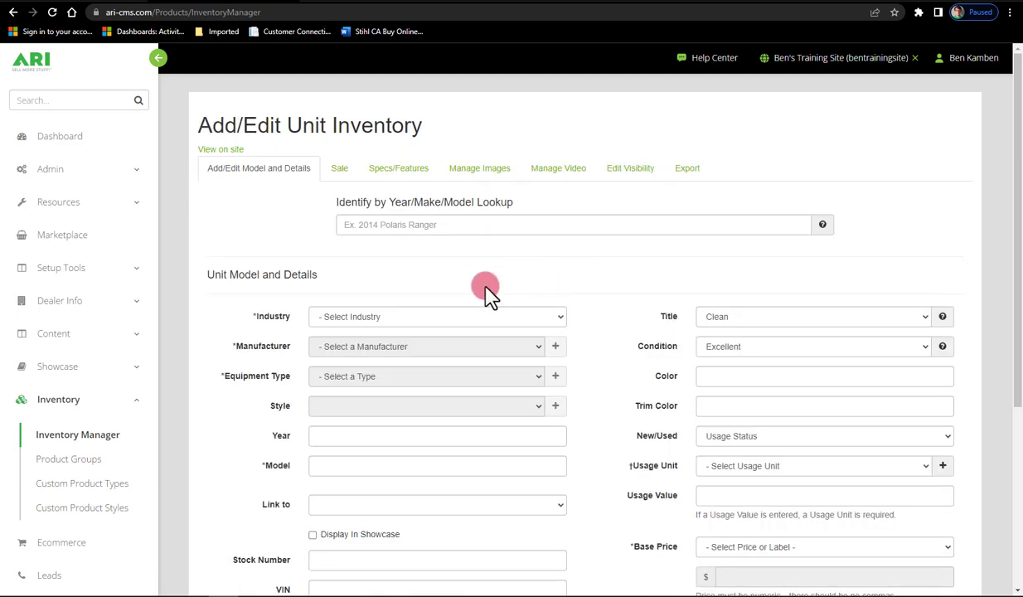
- Examine the Unit Model and Details section and the Identify by Year/Make/Model Lookup field on the new unit form
left_click_drag(327, 274, 212, 276)
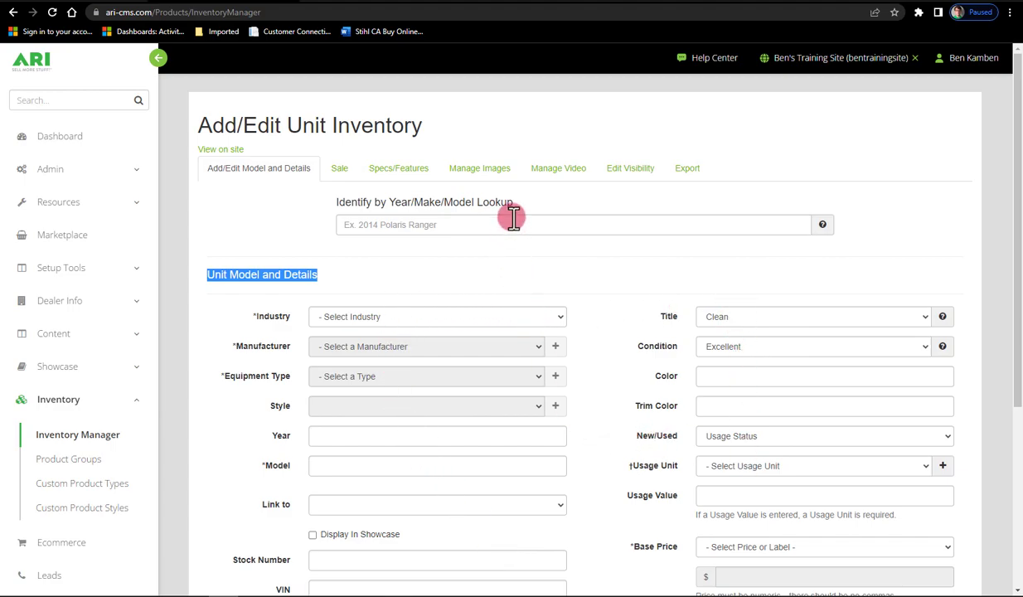
left_click_drag(515, 204, 336, 201)
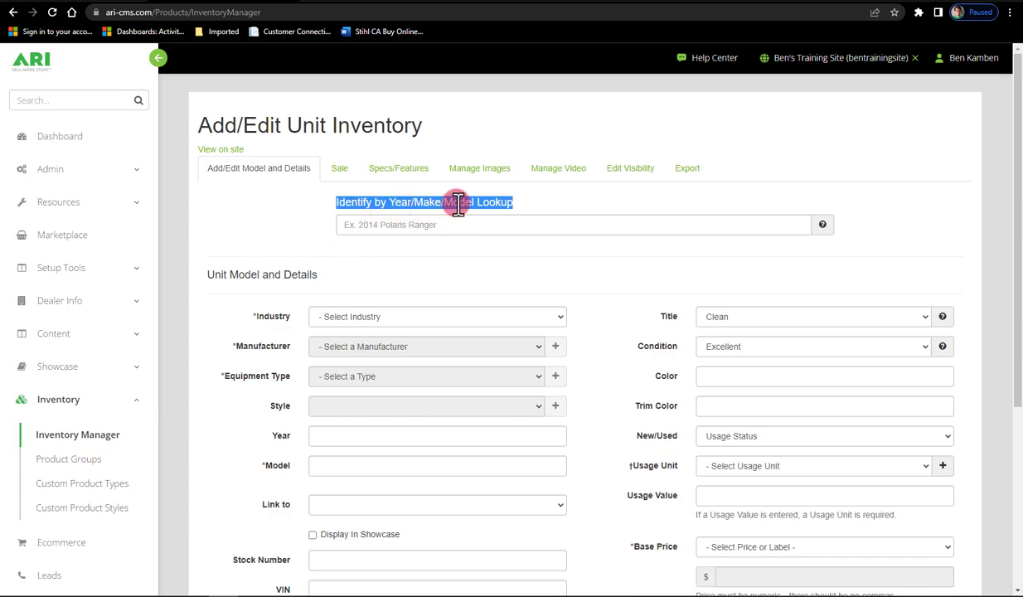
left_click(366, 224)
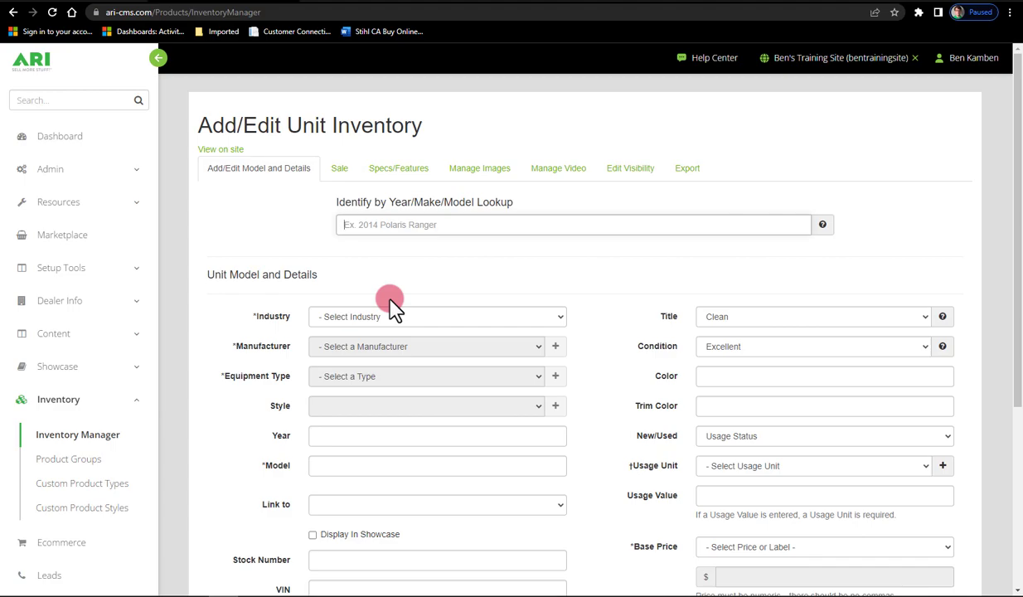
scroll(394, 307, "down", 1)
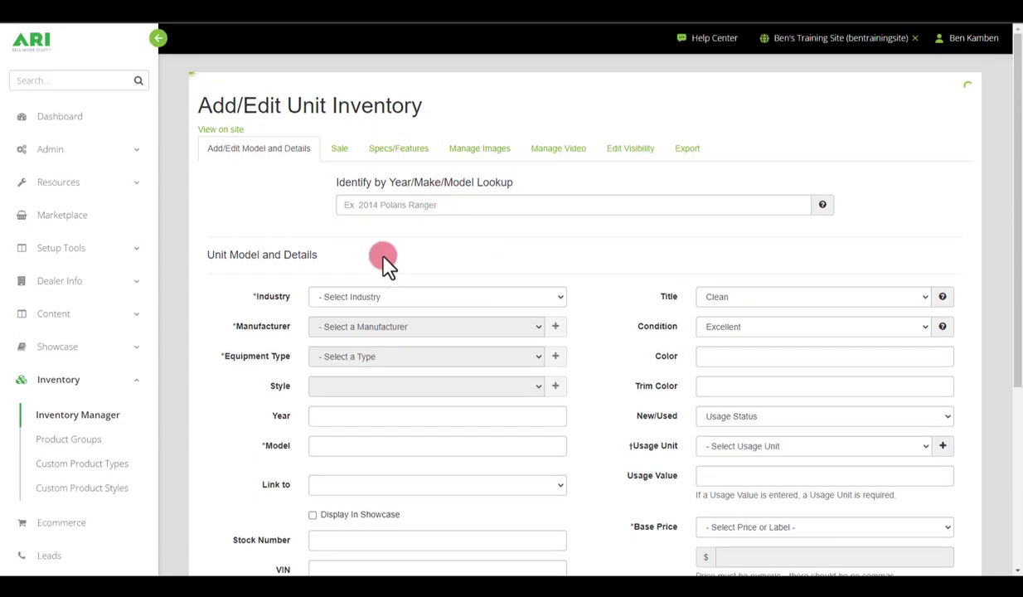
- Look up "2023 Honda NC750" and fill the unit details from the 2023 Honda NC750X DCT Sport Touring match
left_click(373, 205)
type("2023 Honda NC750")
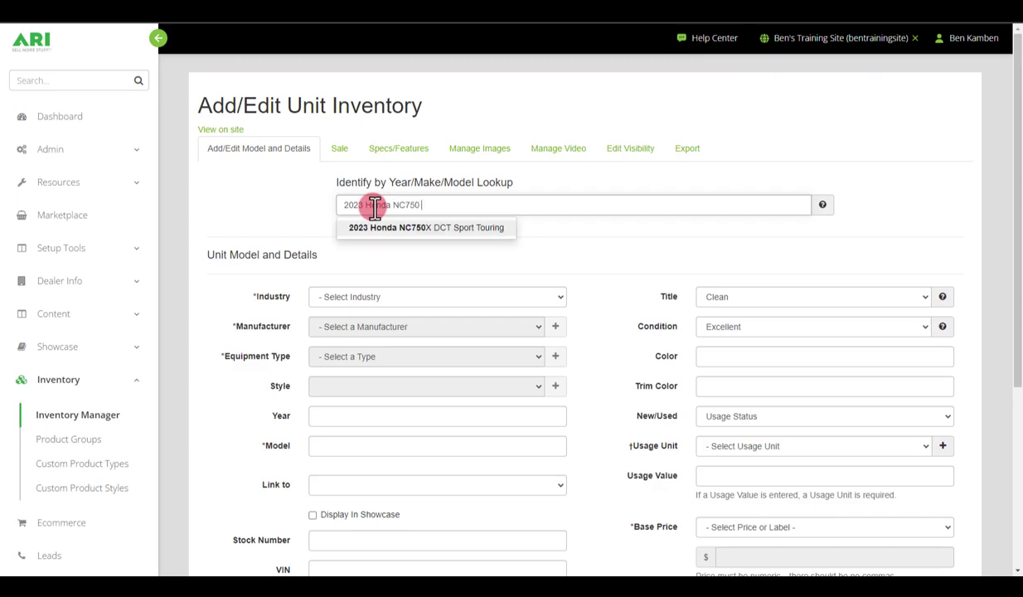
left_click(445, 232)
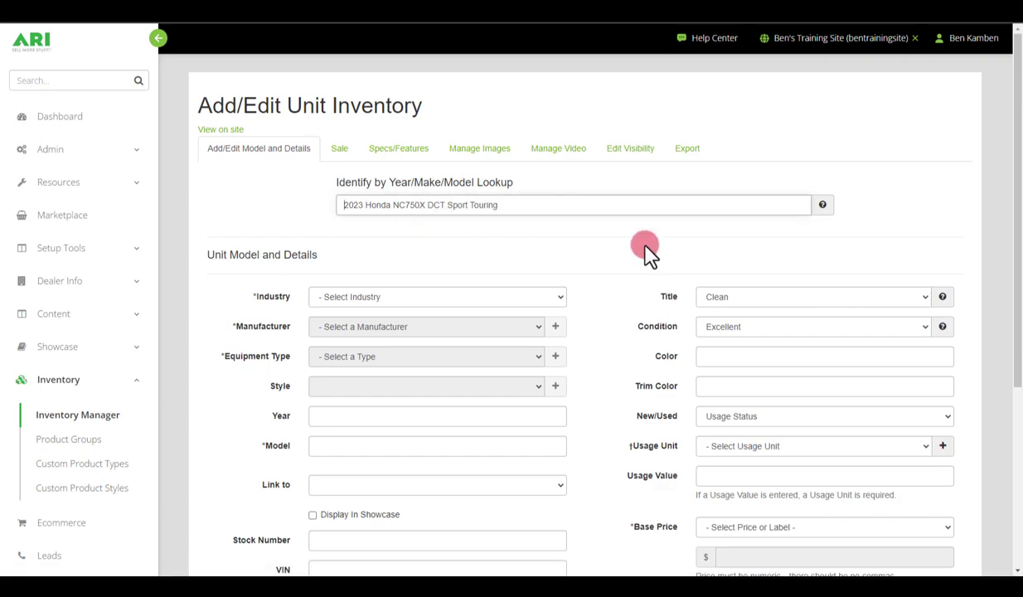
scroll(638, 274, "down", 1)
scroll(634, 296, "down", 1)
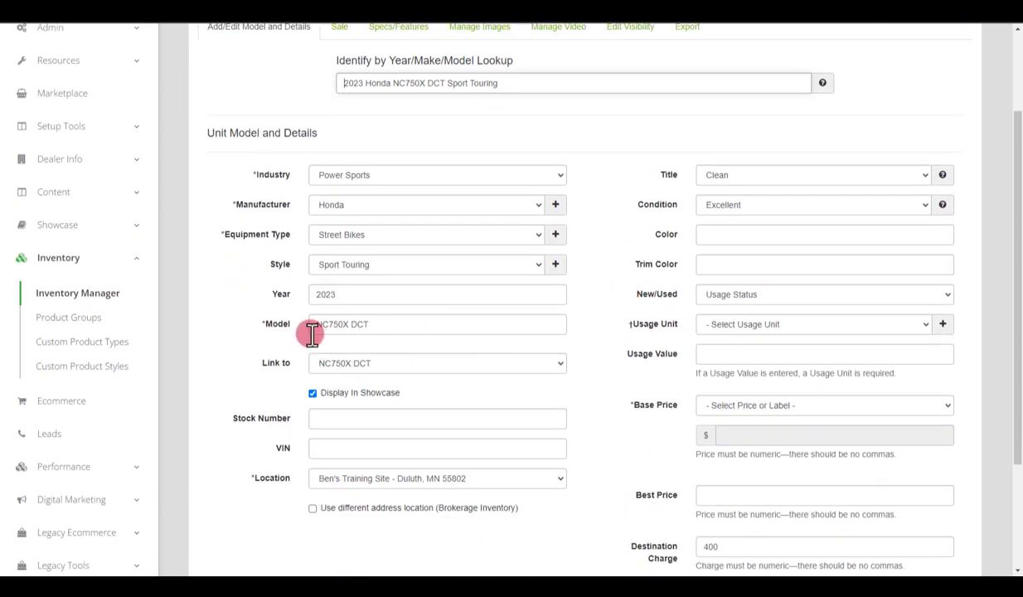
- Examine the unit's Link to, Stock Number and VIN fields
left_click_drag(292, 368, 258, 373)
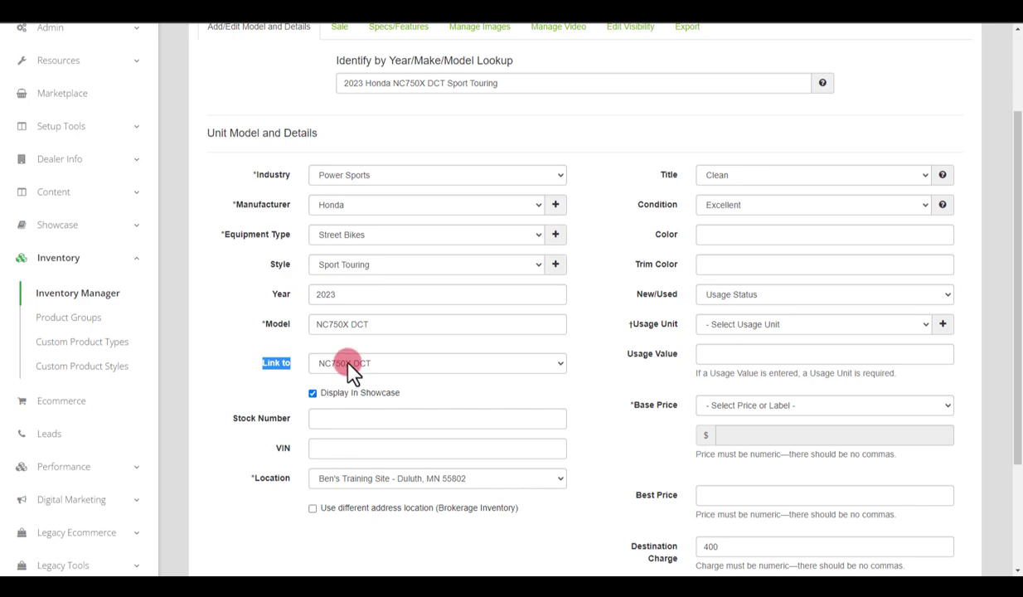
scroll(353, 373, "down", 1)
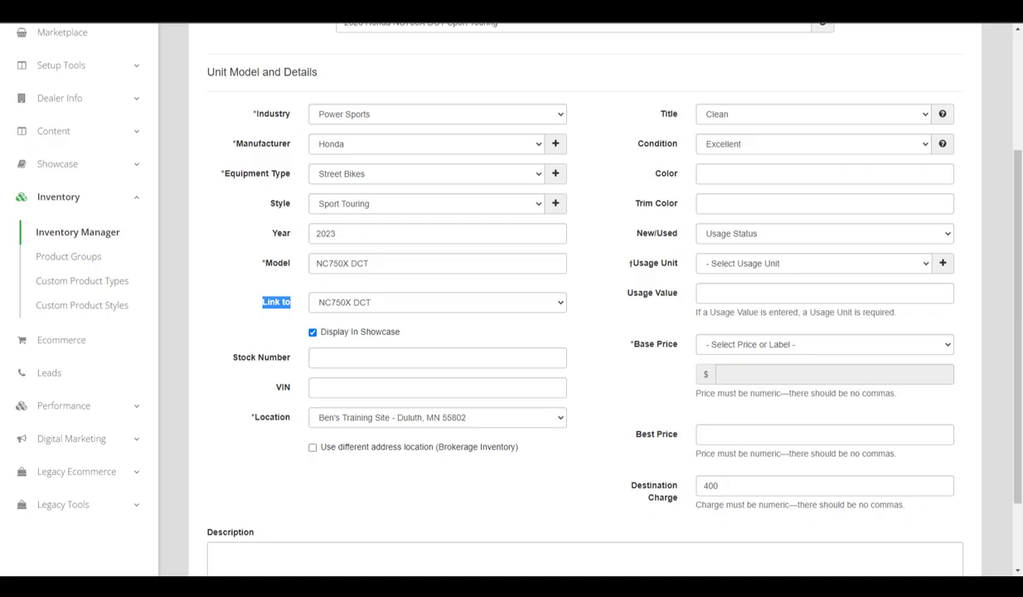
scroll(302, 319, "down", 1)
left_click_drag(233, 293, 302, 334)
scroll(589, 327, "down", 1)
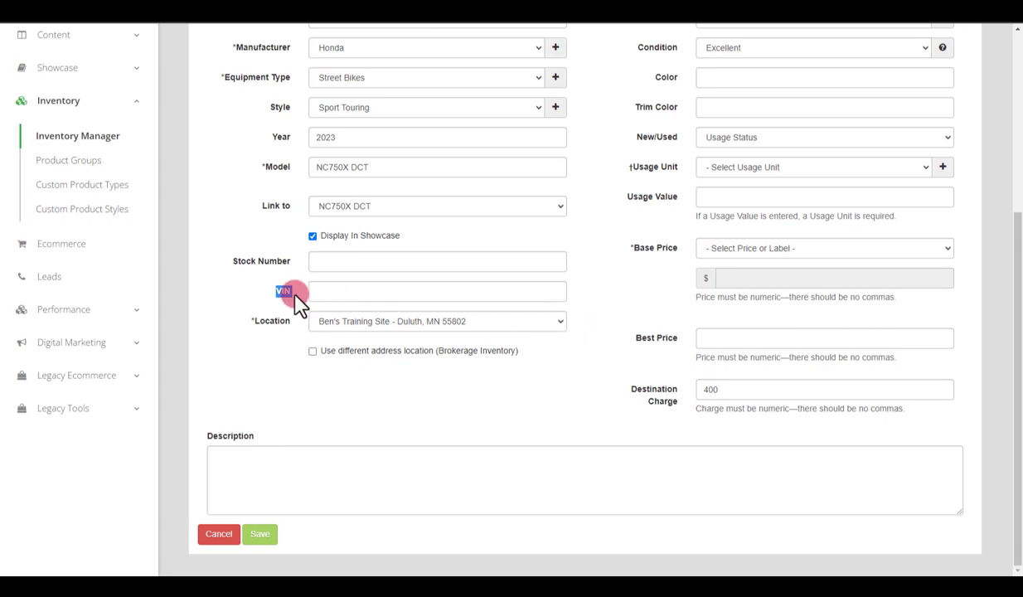
left_click(329, 291)
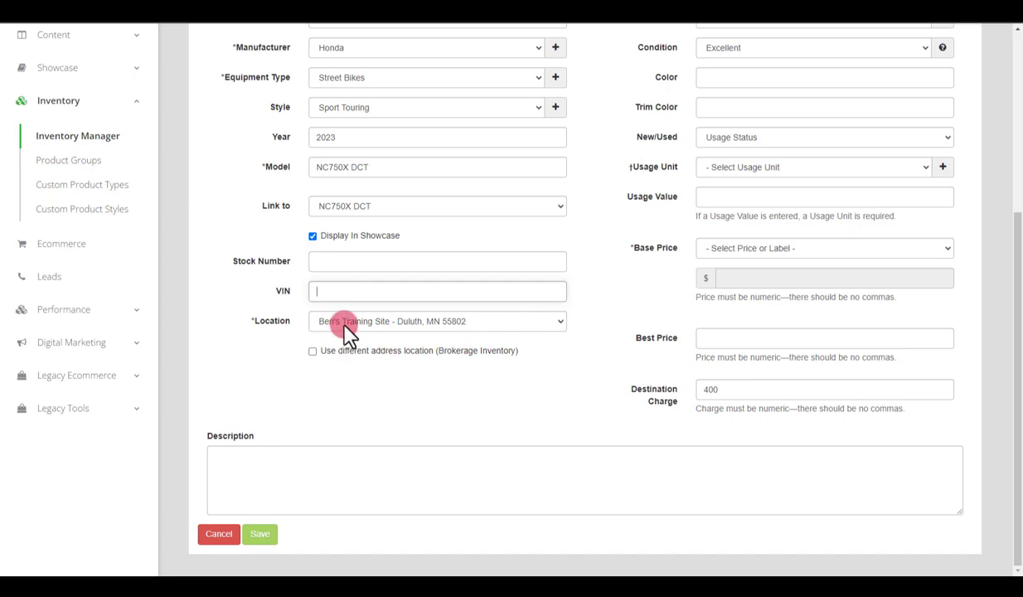
- View the available Location choices for the unit and the option to use a different address for brokerage inventory
left_click(561, 323)
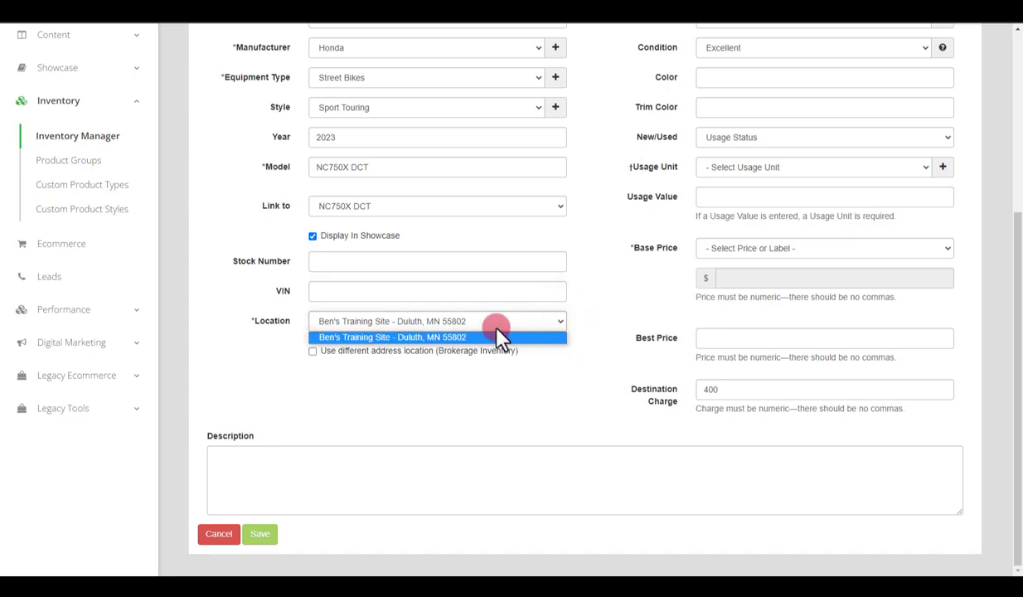
left_click(562, 324)
left_click_drag(526, 351, 324, 359)
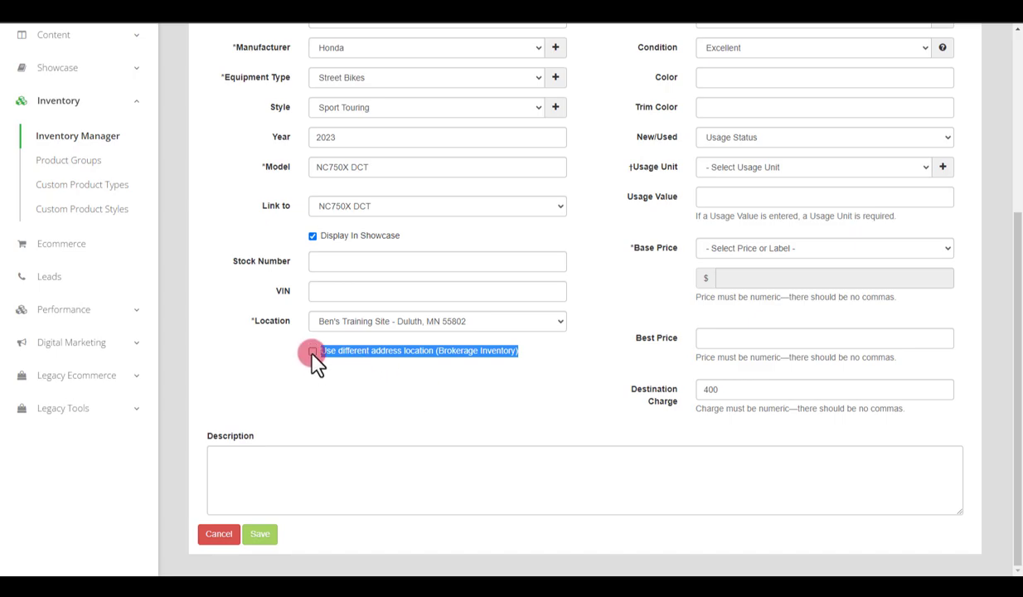
- Examine the unit's Title, Condition, Color and Trim Color fields
scroll(590, 436, "up", 2)
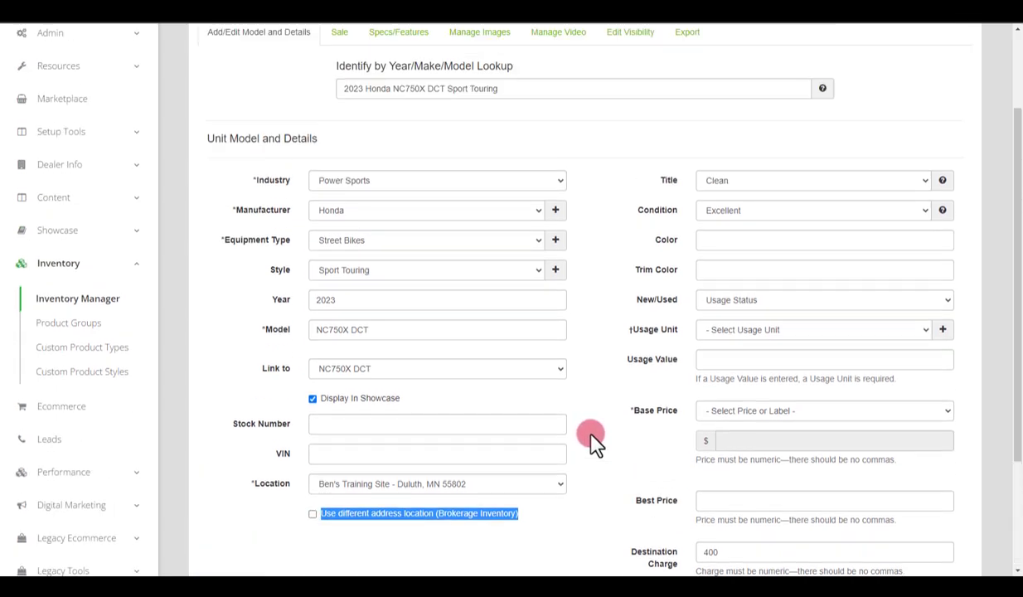
double_click(668, 201)
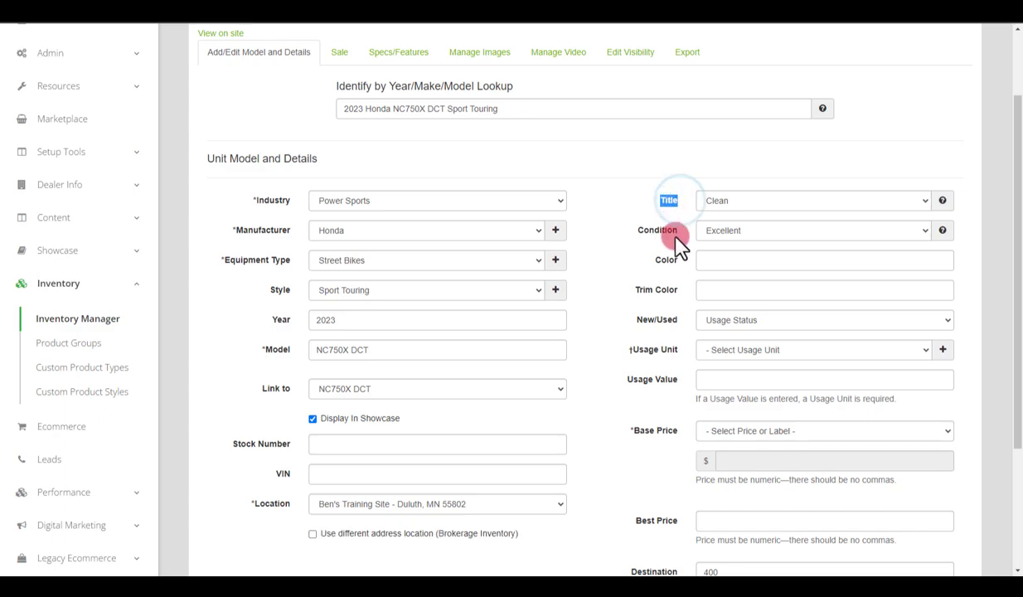
left_click_drag(676, 243, 633, 236)
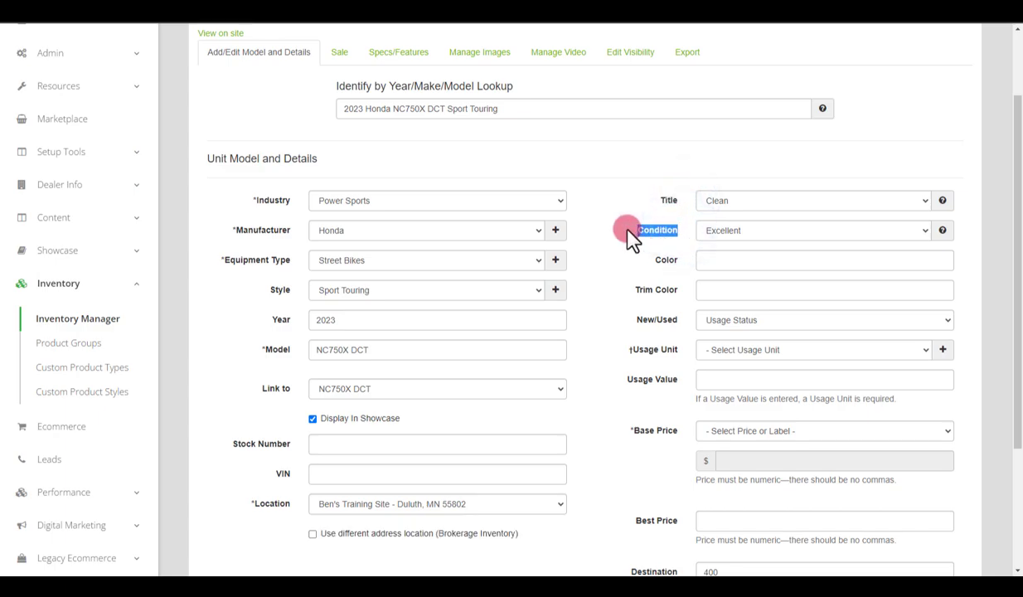
double_click(661, 259)
left_click_drag(685, 294, 634, 292)
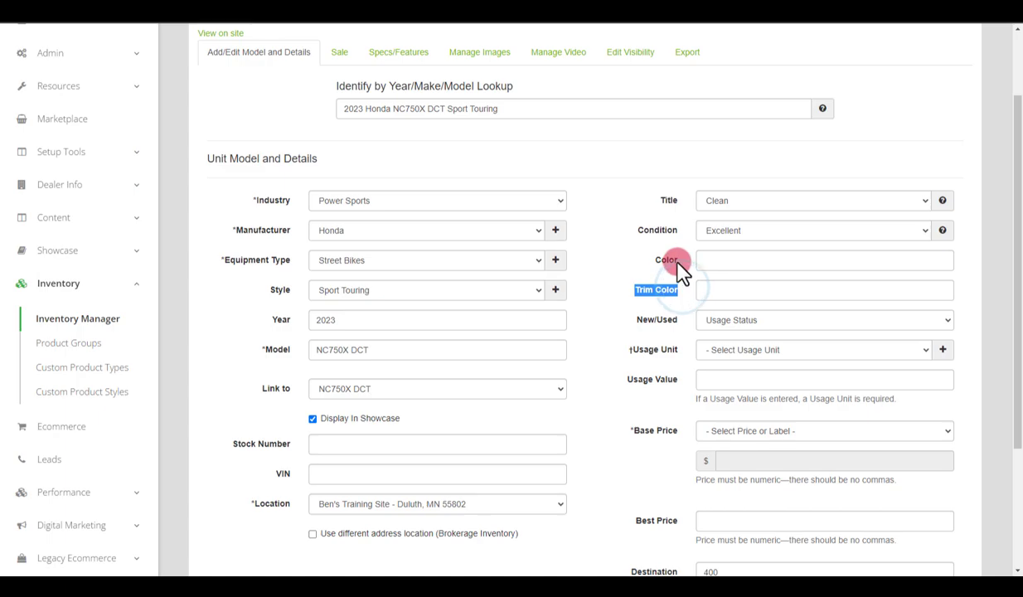
- Set the unit's New/Used status to New
scroll(678, 267, "down", 1)
left_click_drag(678, 265, 635, 265)
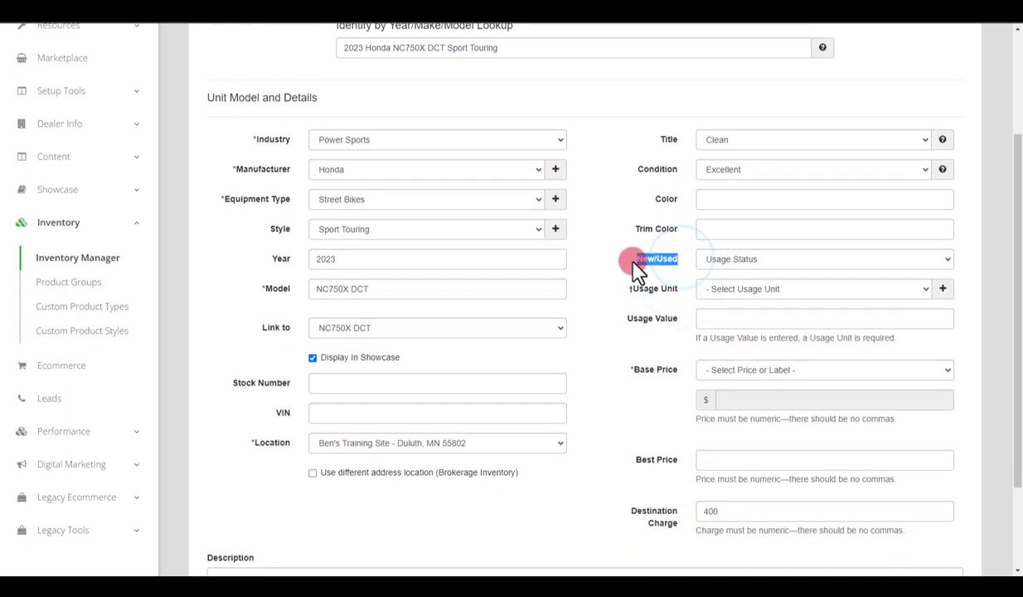
left_click(733, 261)
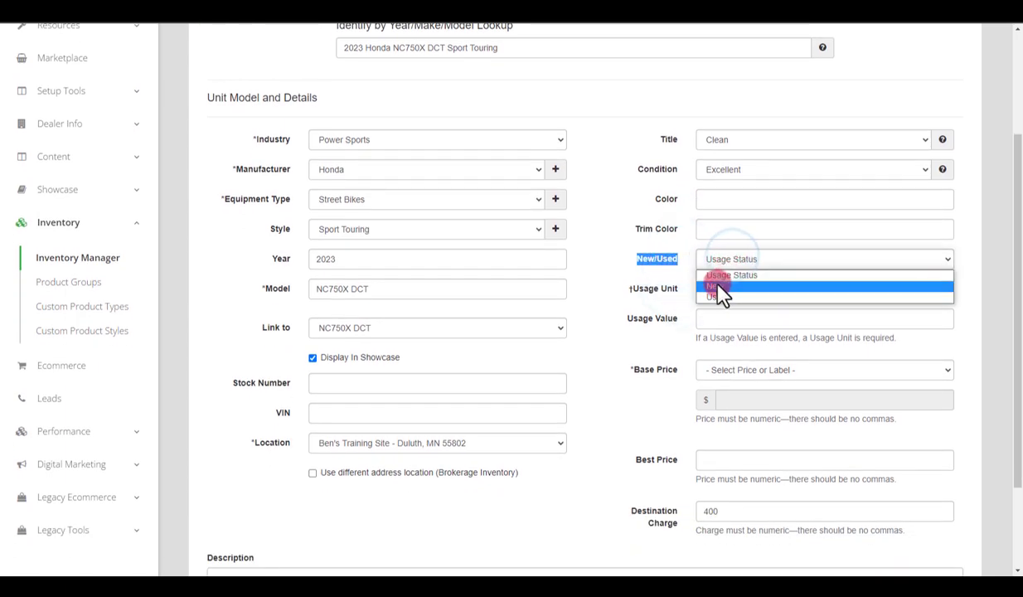
left_click(719, 290)
- Set the unit's Usage Unit to Miles and its Usage Value to 0
left_click_drag(684, 290, 640, 295)
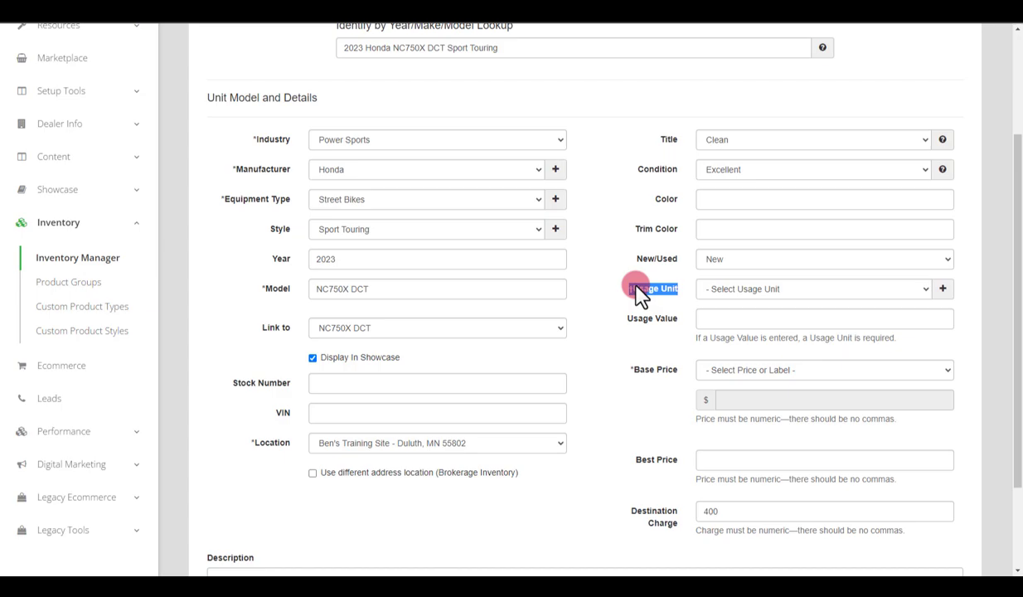
left_click(765, 290)
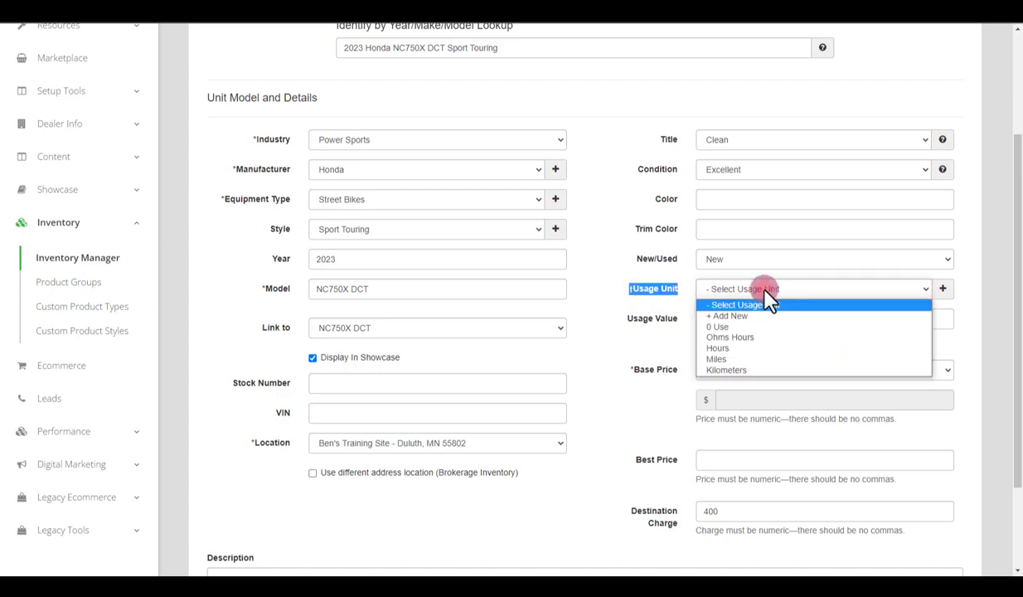
left_click(750, 360)
left_click_drag(685, 316, 631, 326)
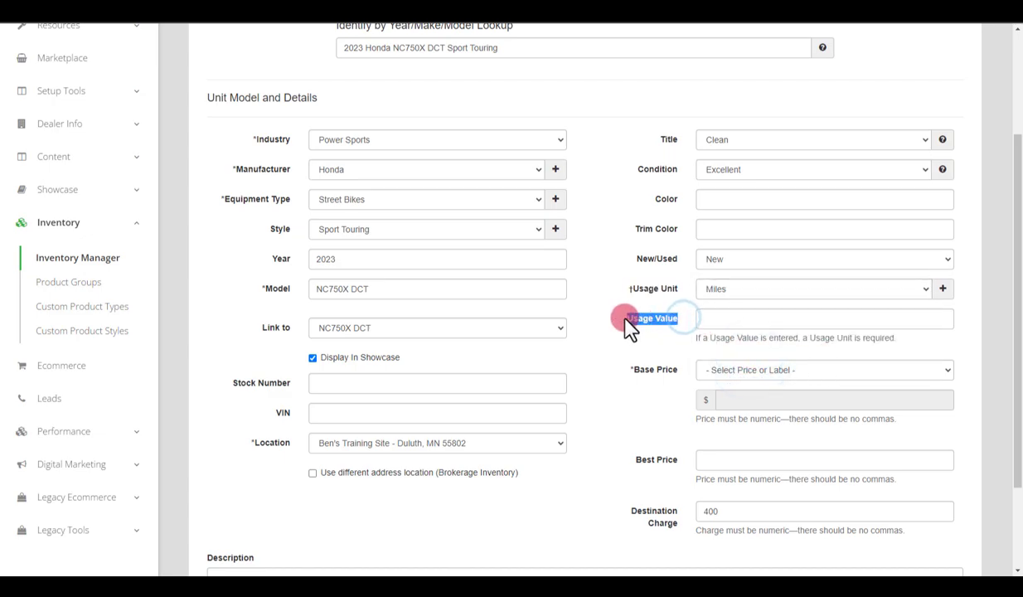
left_click(721, 318)
type("0")
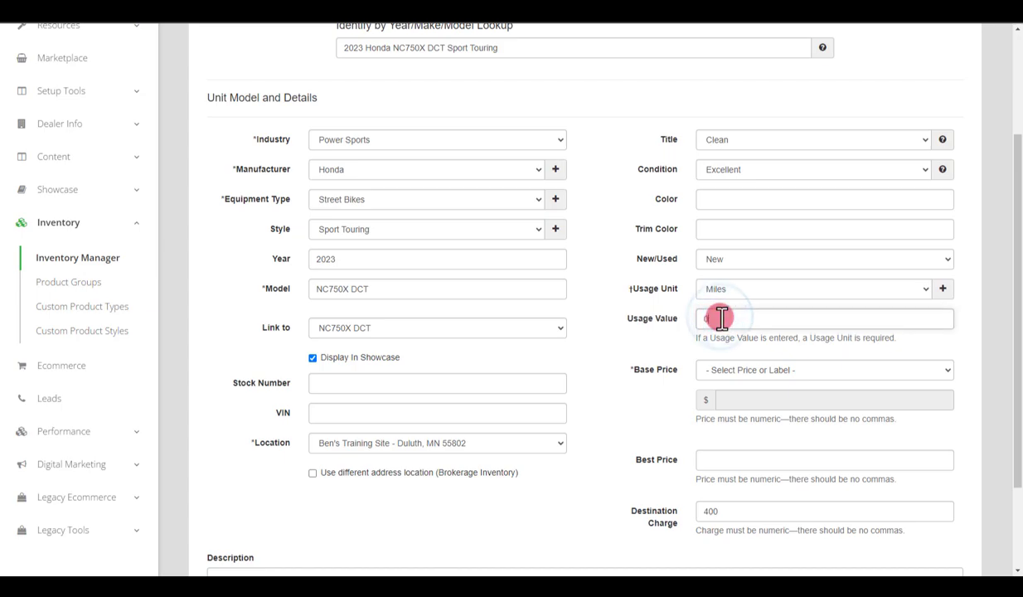
- Set the unit's Base Price to the Call for Price label
scroll(704, 324, "down", 1)
left_click_drag(686, 311, 632, 327)
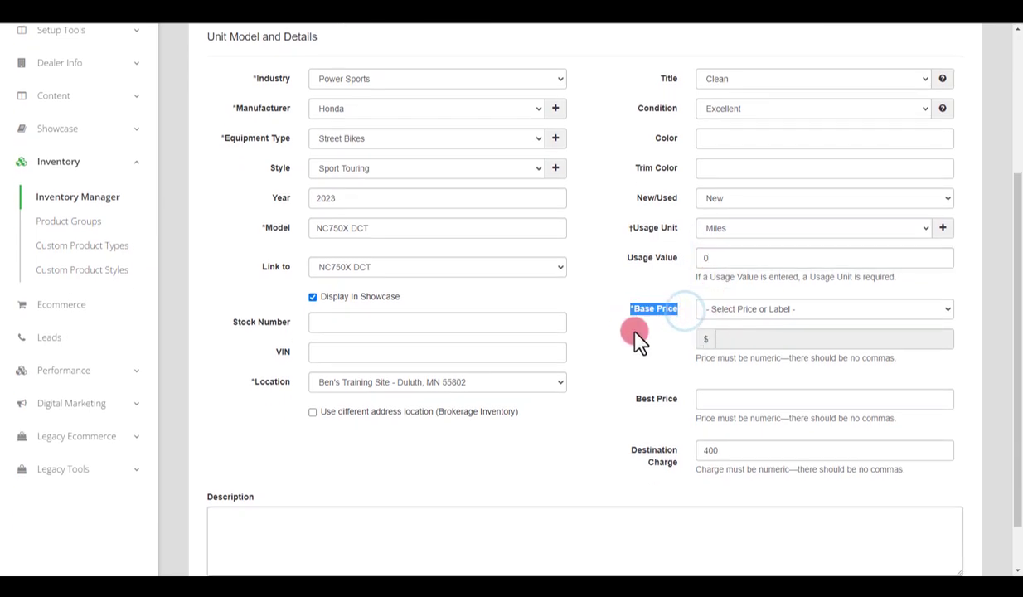
left_click(776, 311)
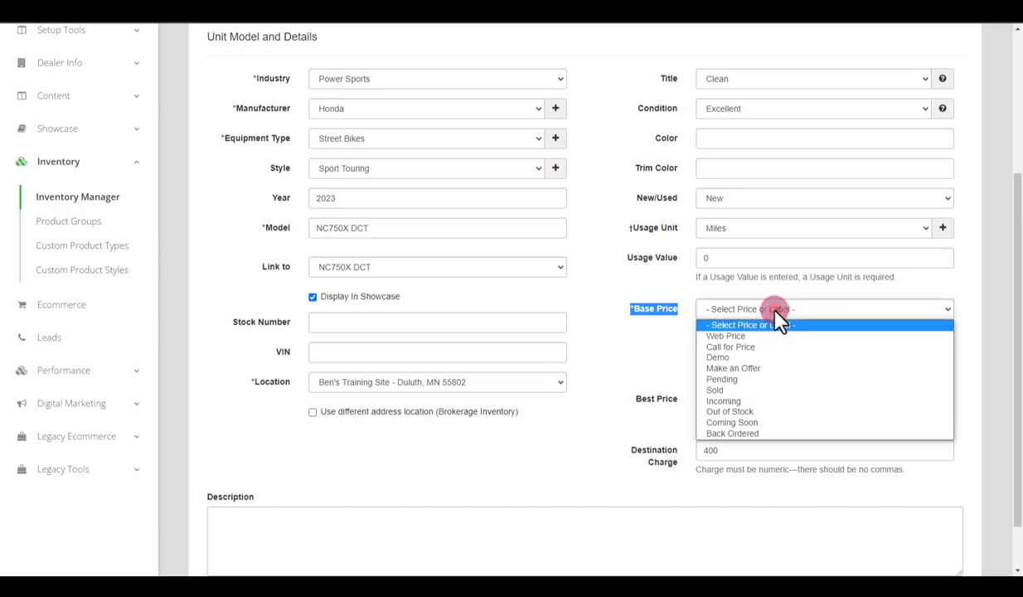
left_click(734, 334)
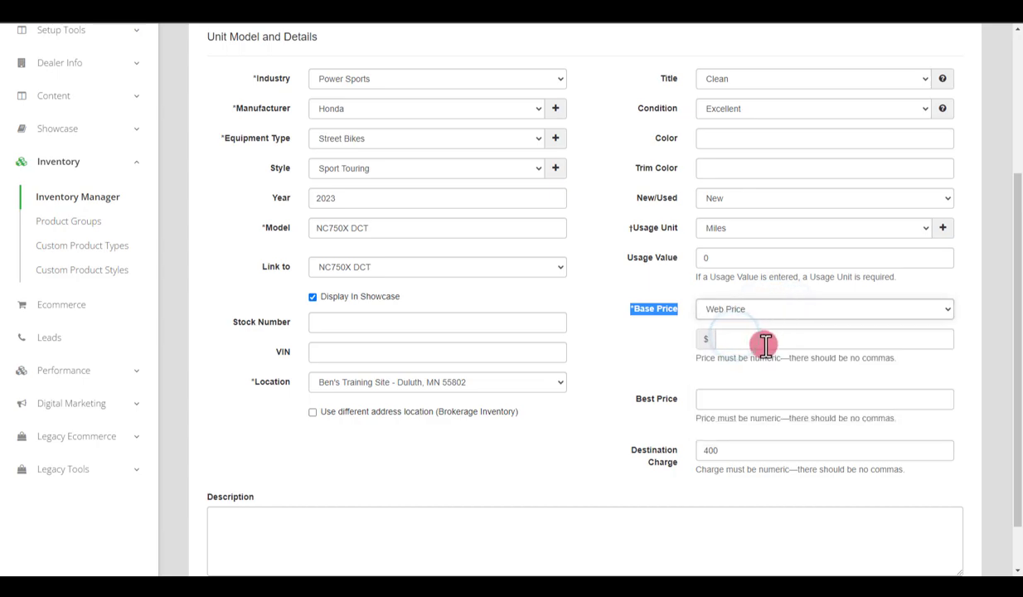
left_click(736, 336)
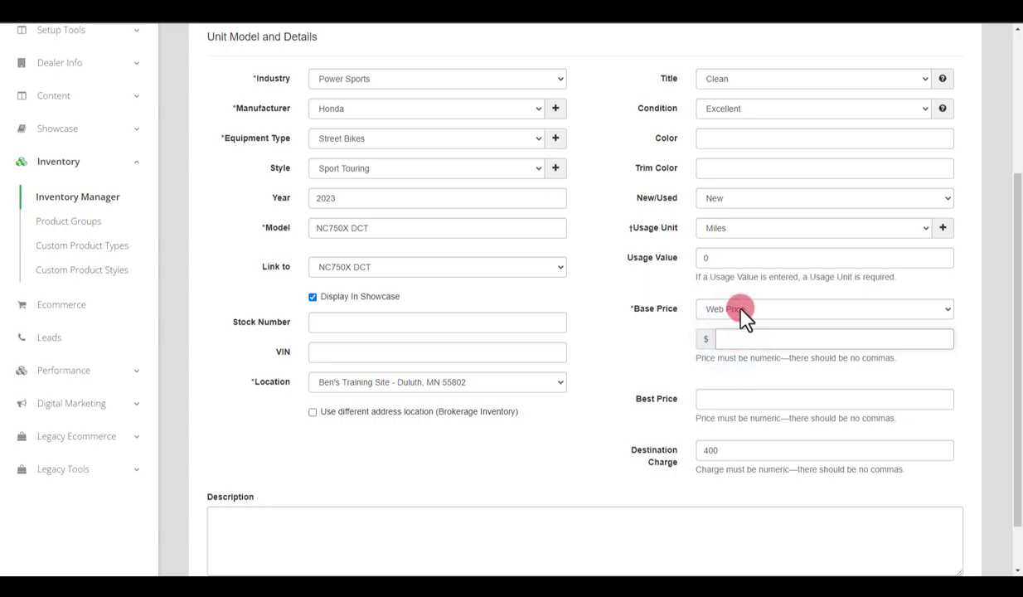
left_click(738, 312)
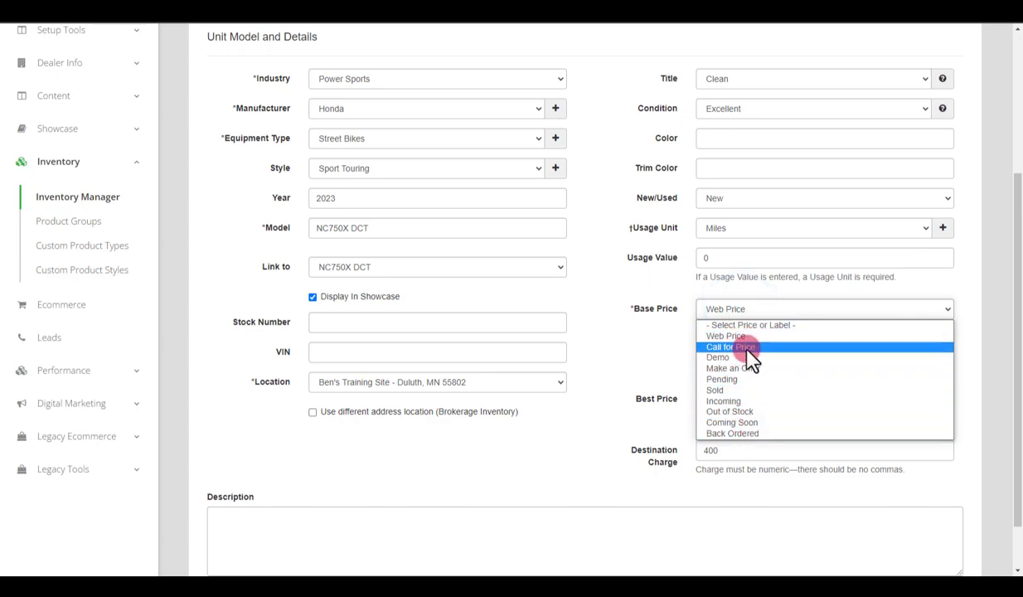
left_click(730, 346)
- Examine the unit's Best Price and Destination Charge fields
left_click_drag(678, 399, 630, 399)
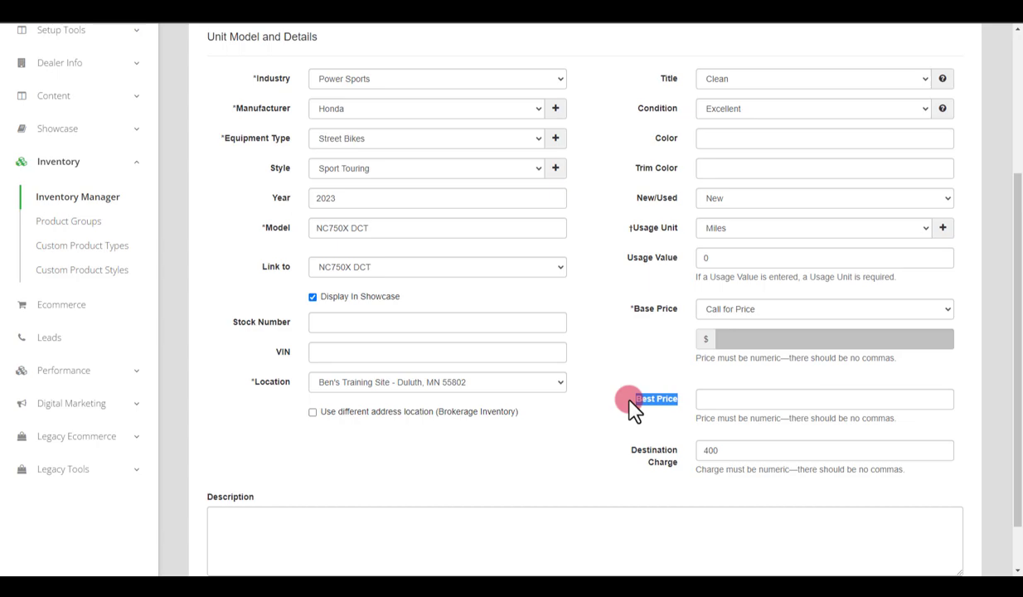
left_click(718, 400)
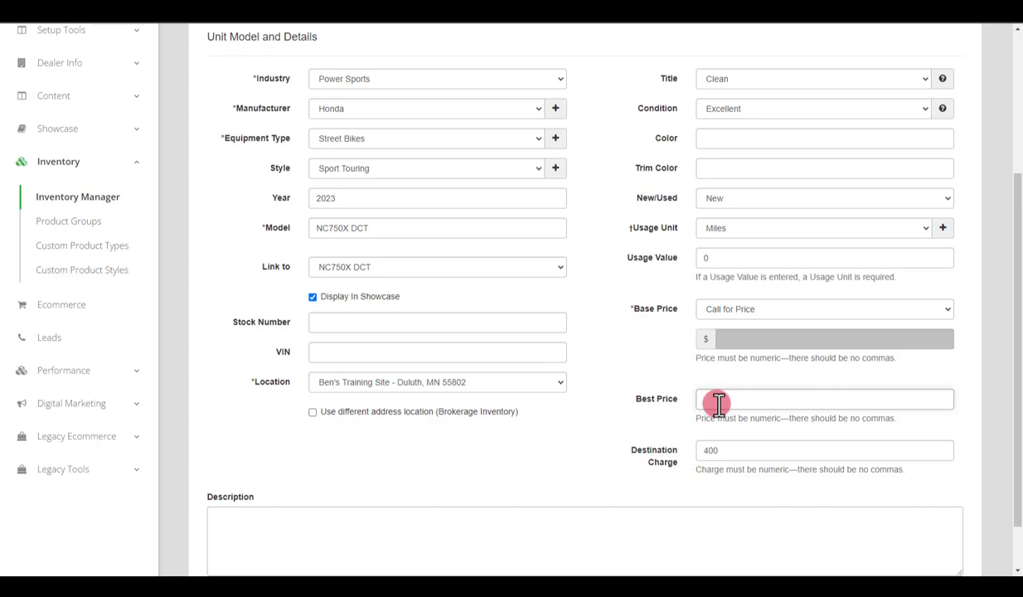
left_click(719, 403)
scroll(718, 404, "down", 2)
left_click_drag(678, 408, 627, 392)
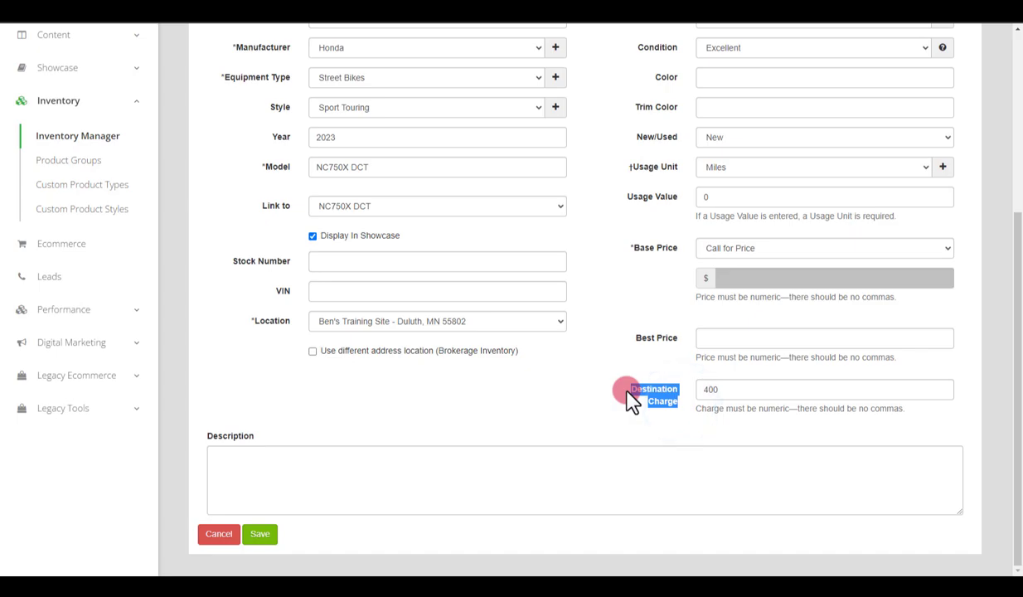
- Leave the unit's Description blank and save the new inventory unit
left_click_drag(249, 437, 233, 460)
left_click(233, 460)
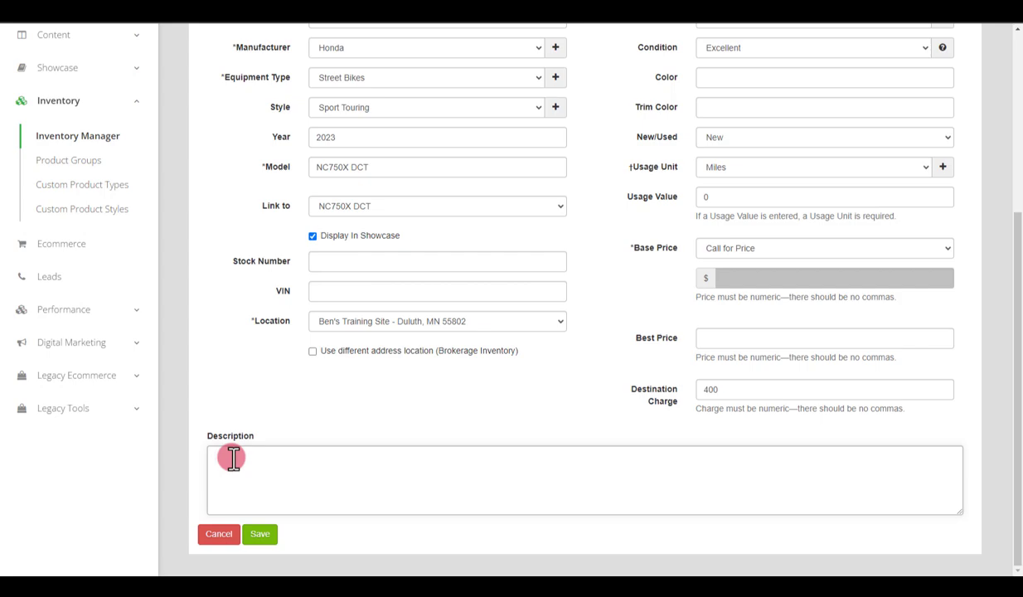
left_click(258, 536)
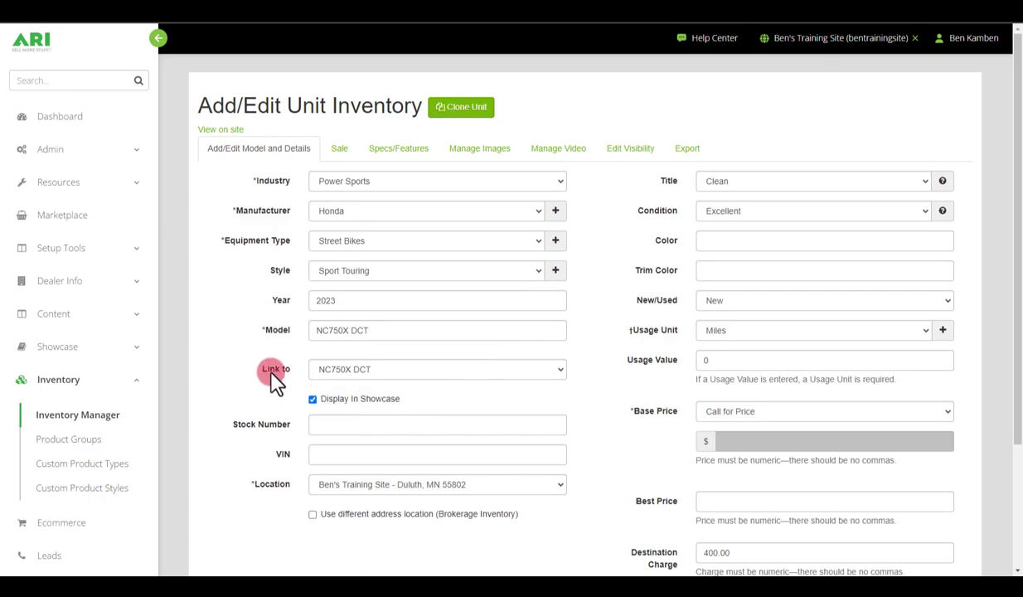
- Review the OEM specifications and features supplied for the unit, including its engine displacement
left_click(409, 155)
left_click(524, 337)
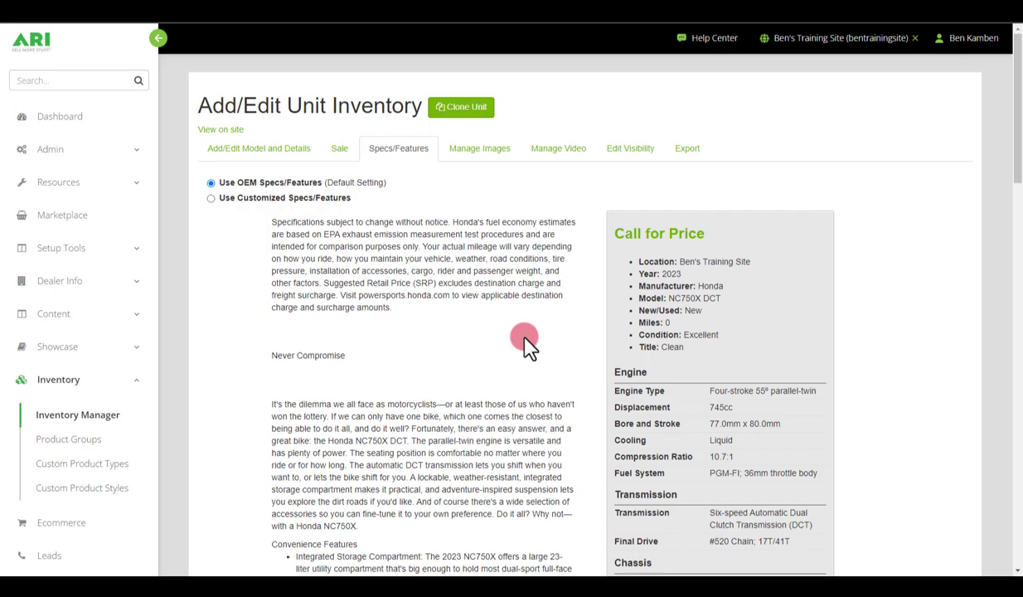
scroll(818, 278, "down", 1)
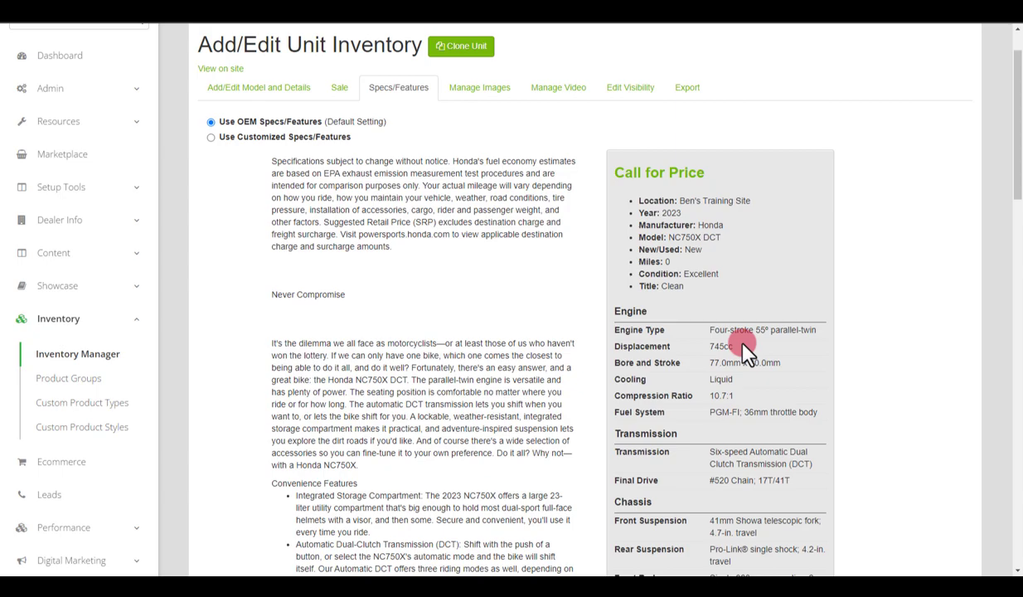
double_click(714, 346)
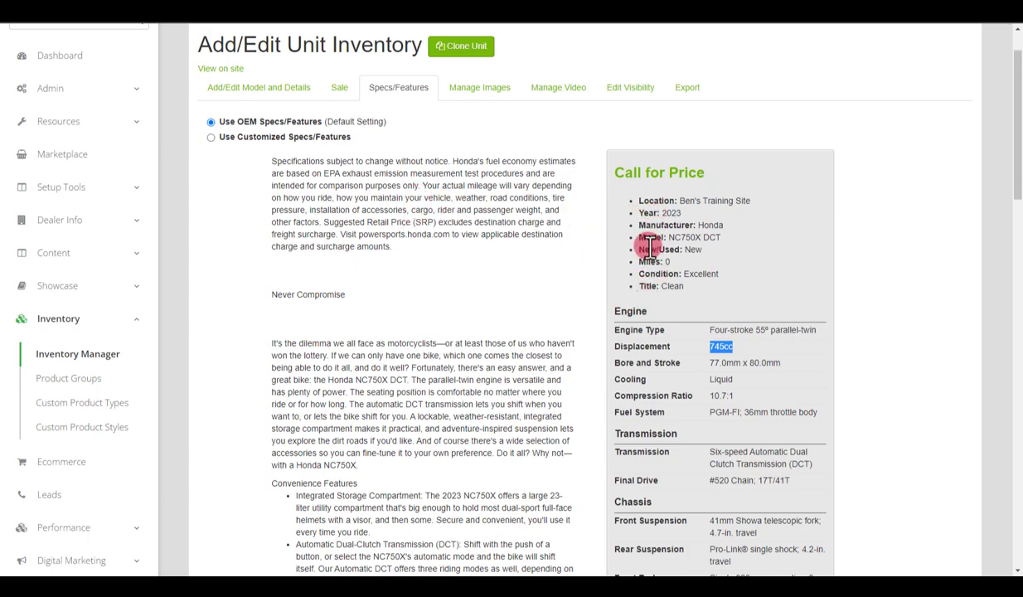
- Open the unit's image management and bring up the file upload for custom images
left_click(481, 90)
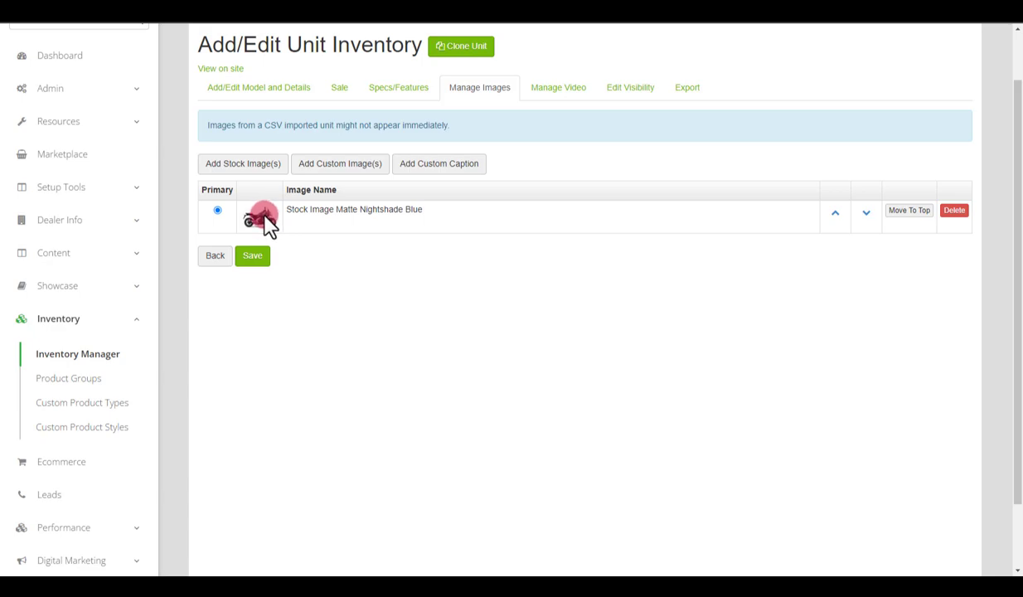
left_click(345, 170)
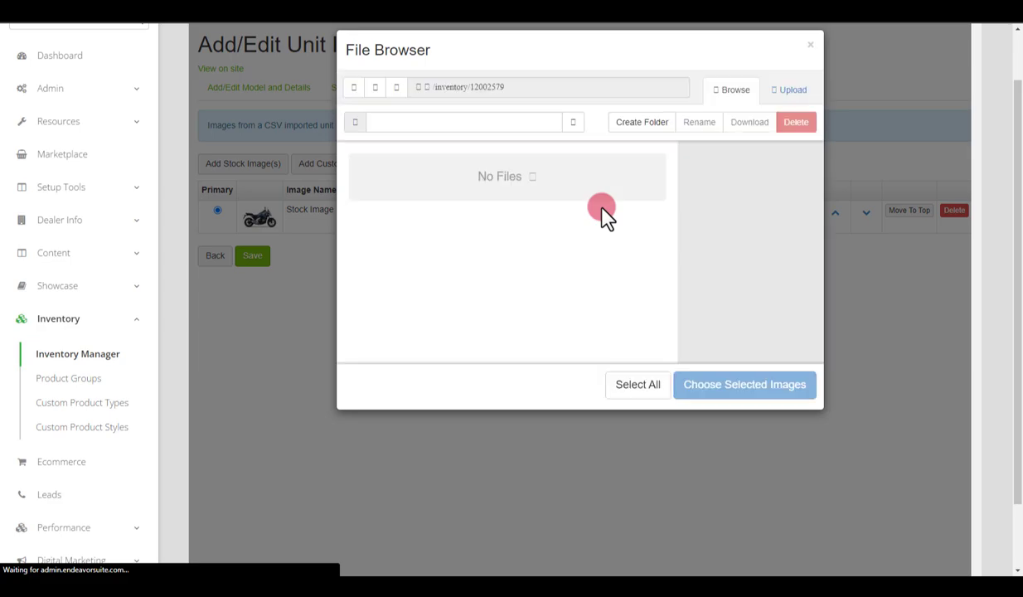
left_click(727, 91)
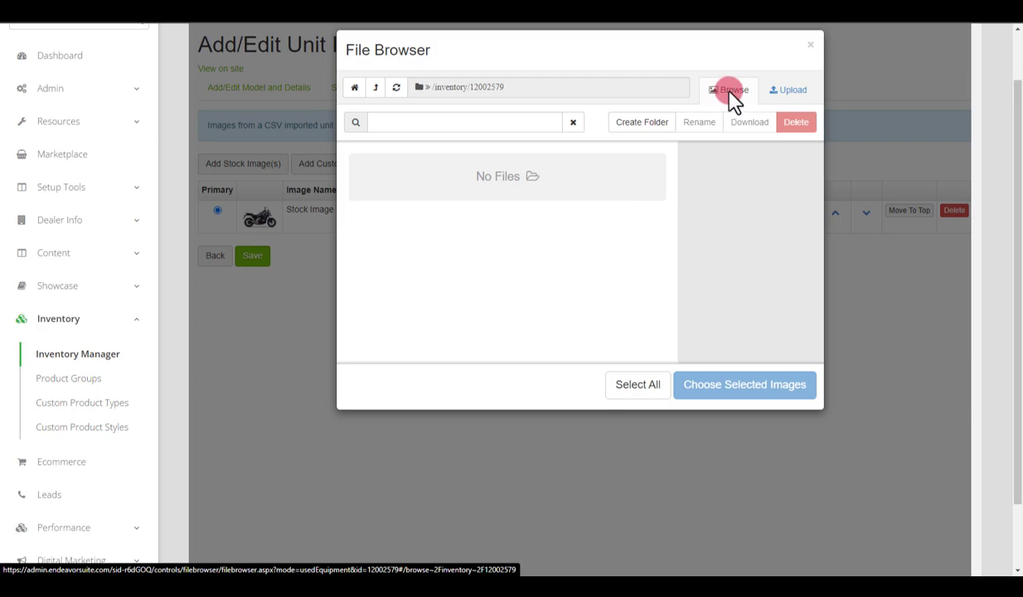
left_click(784, 92)
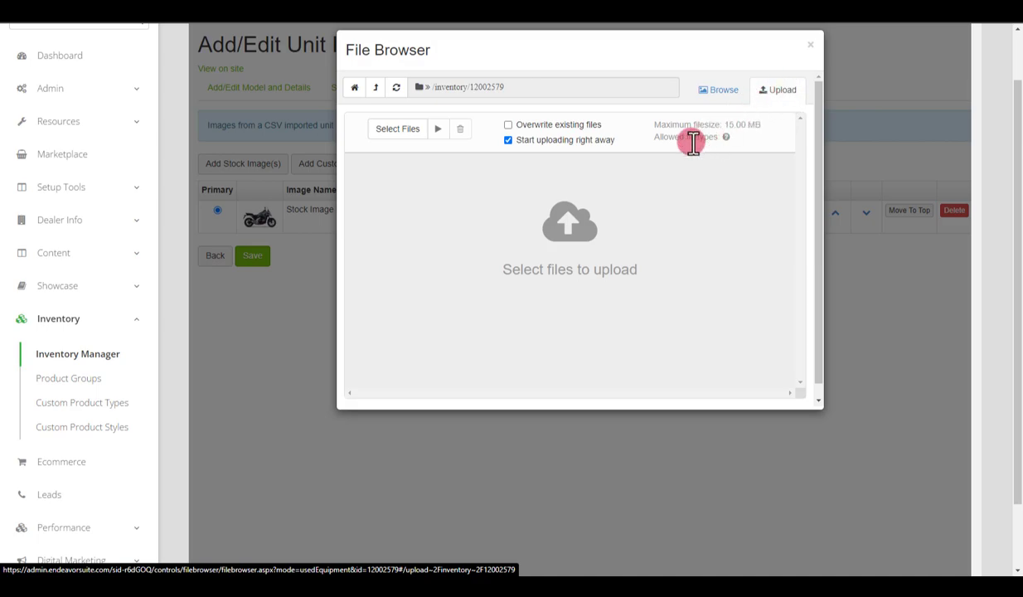
- Upload the two utility vehicle photos whose names begin with 15.55.43 and 19.30.11 from the Pictures folder
left_click(391, 131)
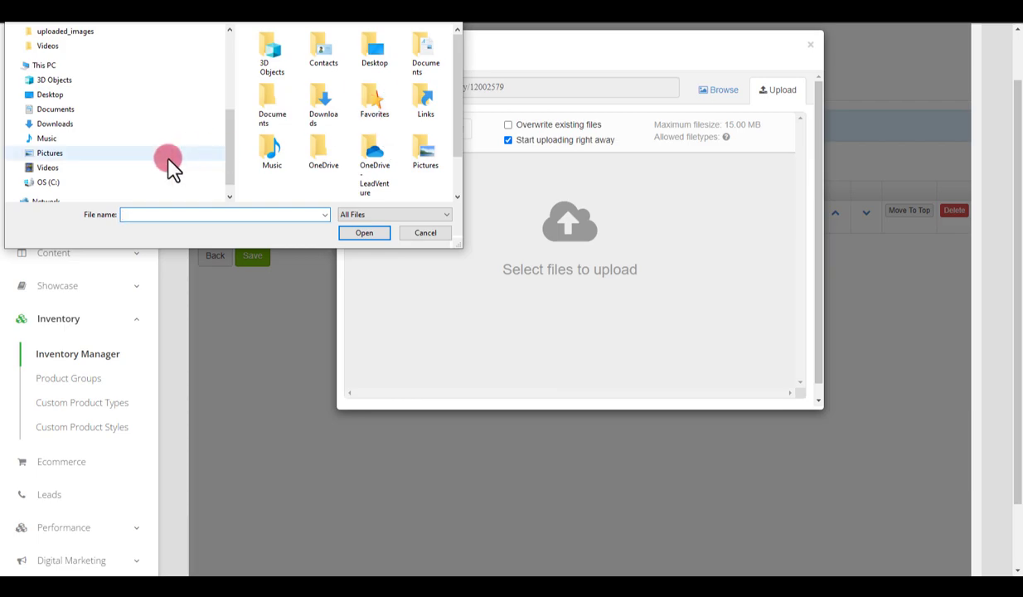
left_click(71, 152)
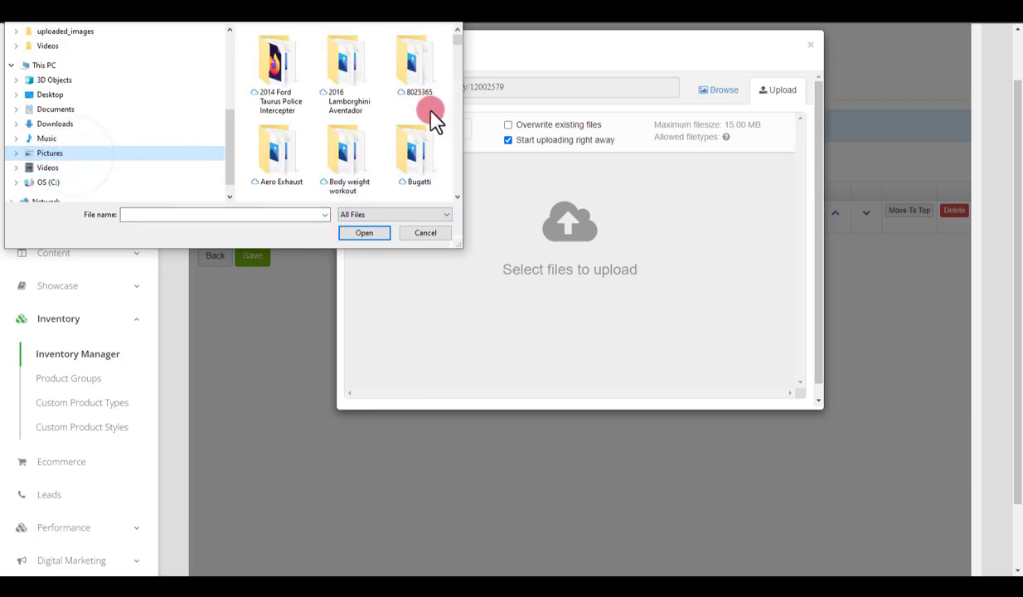
left_click_drag(459, 247, 753, 379)
scroll(633, 210, "down", 10)
scroll(633, 209, "up", 8)
scroll(632, 207, "down", 3)
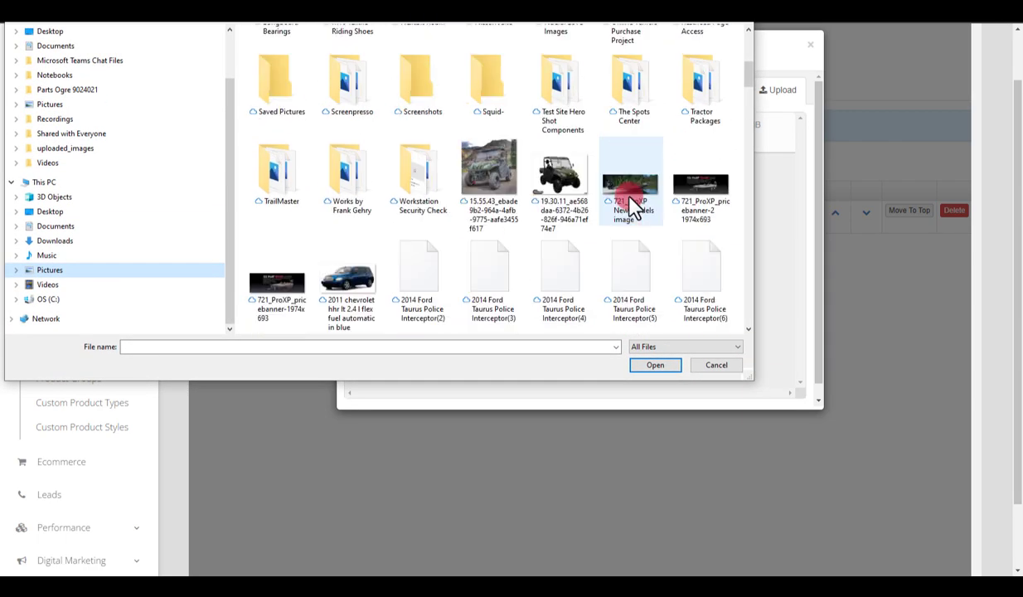
left_click(495, 176)
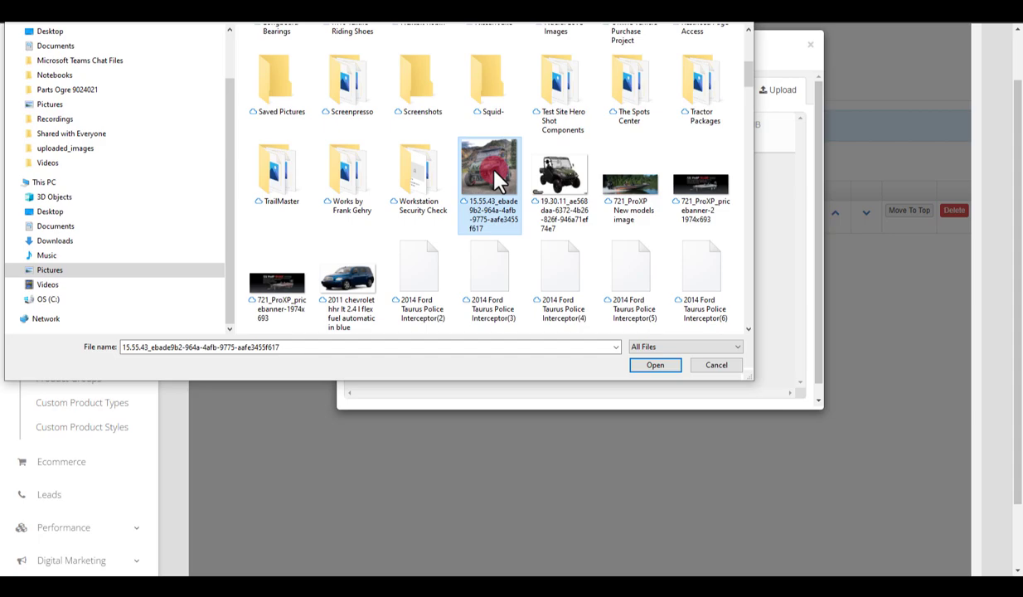
left_click(561, 174, "ctrl")
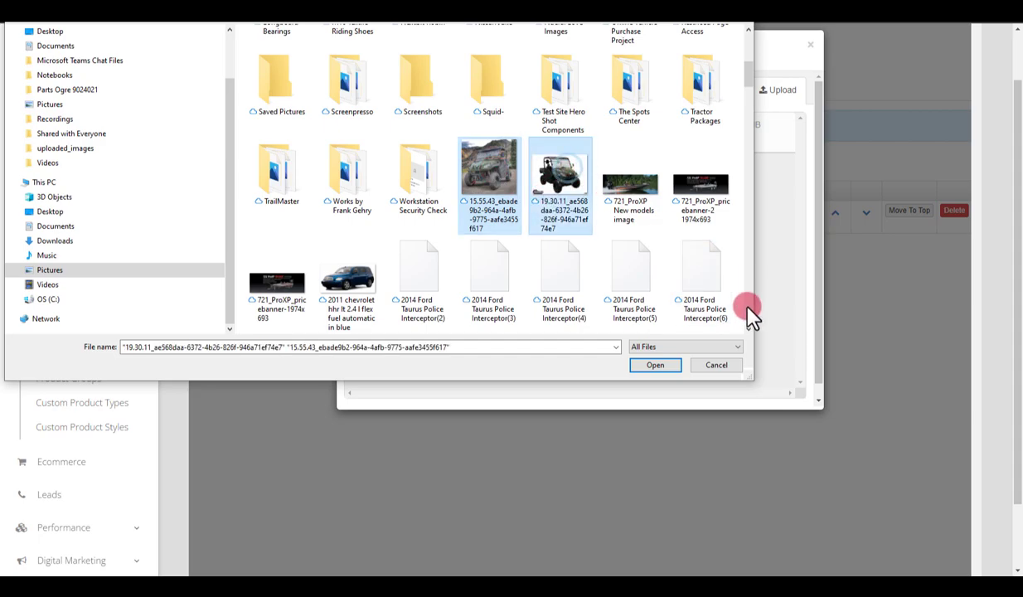
left_click(655, 365)
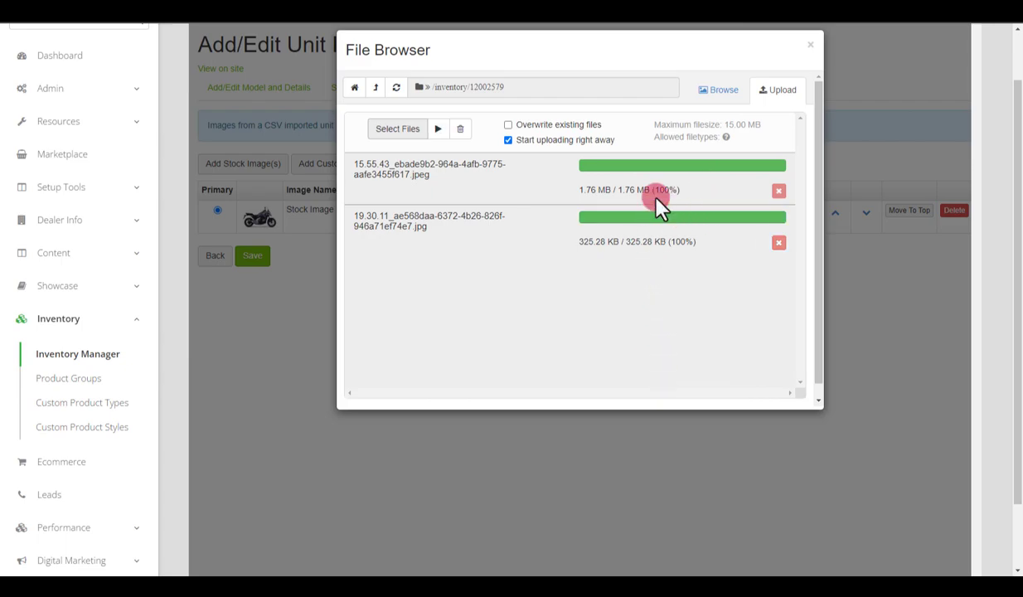
- Add the uploaded image beginning with 15.55.43 to the unit's image list
left_click(719, 91)
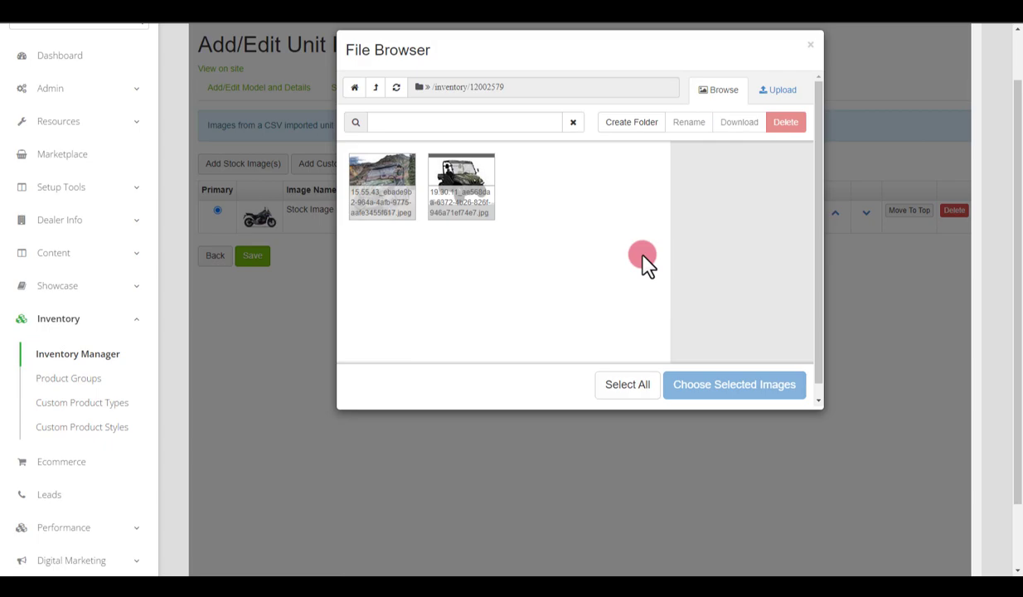
left_click(387, 193)
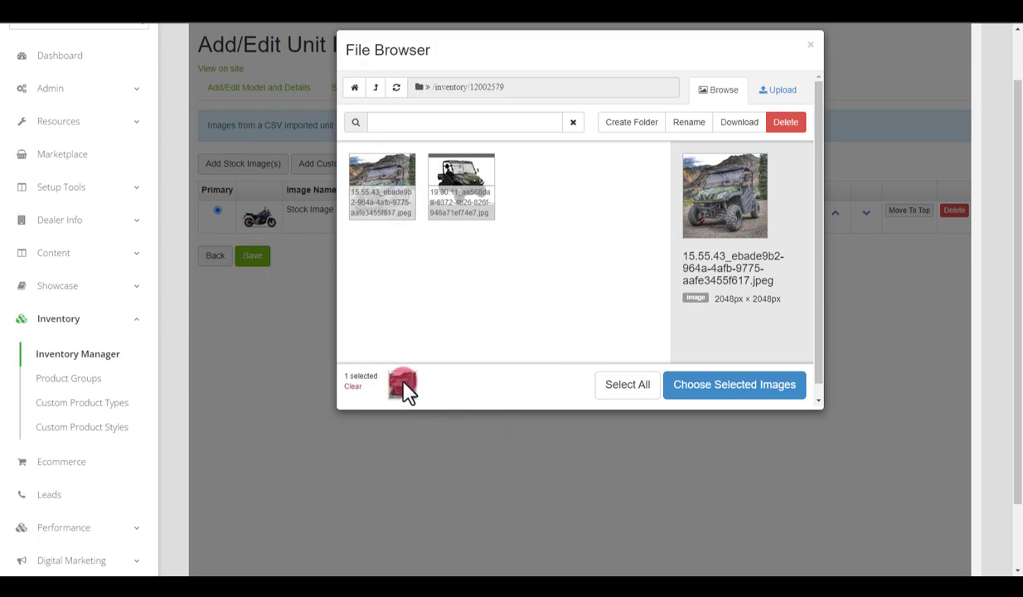
left_click(729, 385)
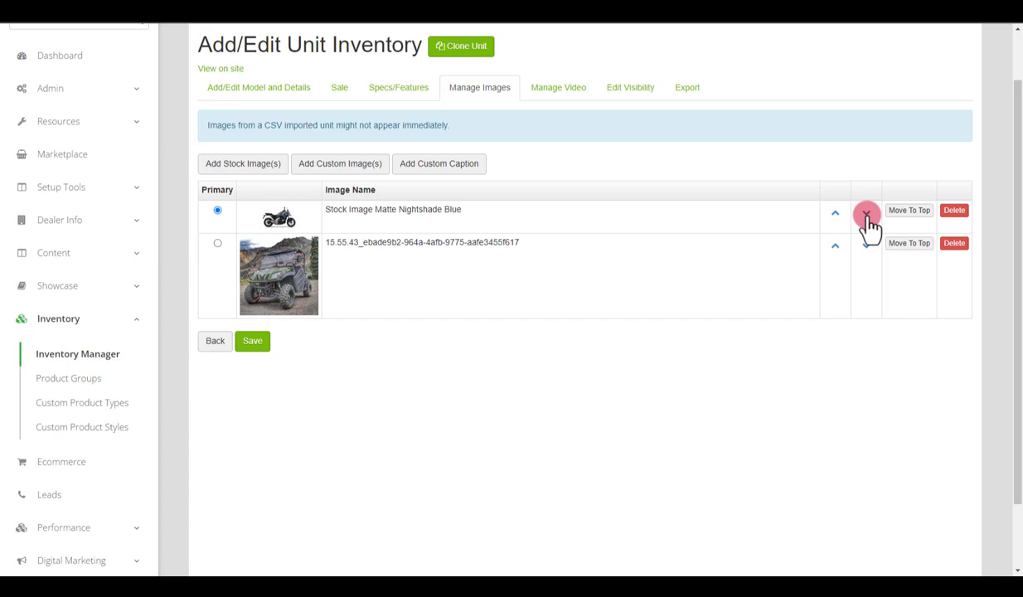
- Try the custom image as the primary image and return primary status to the Matte Nightshade Blue stock image
left_click(264, 260)
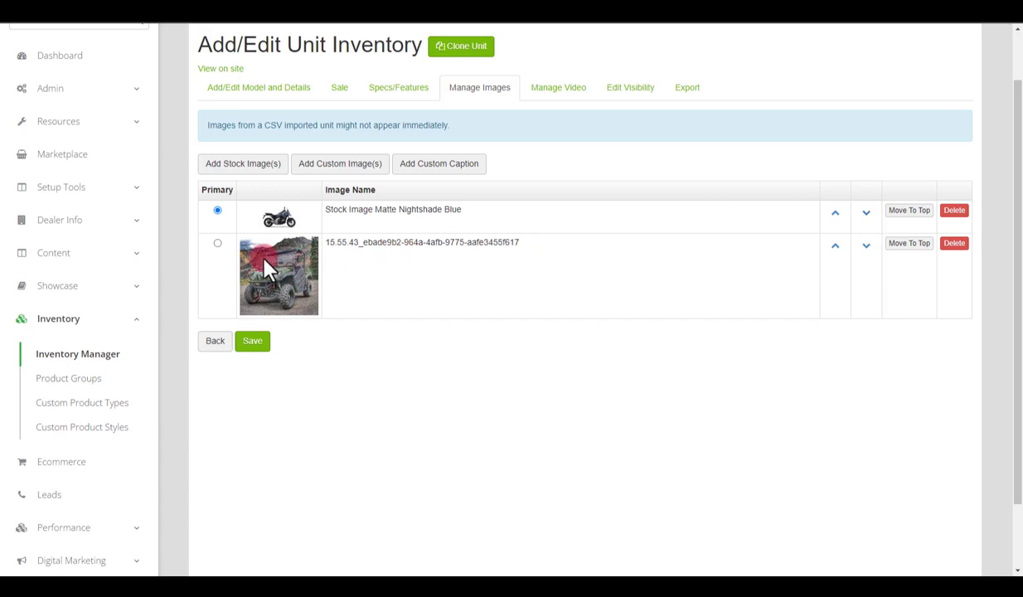
left_click(217, 244)
left_click(218, 211)
- Delete the custom utility vehicle image from the unit's image list
left_click(954, 243)
left_click(646, 362)
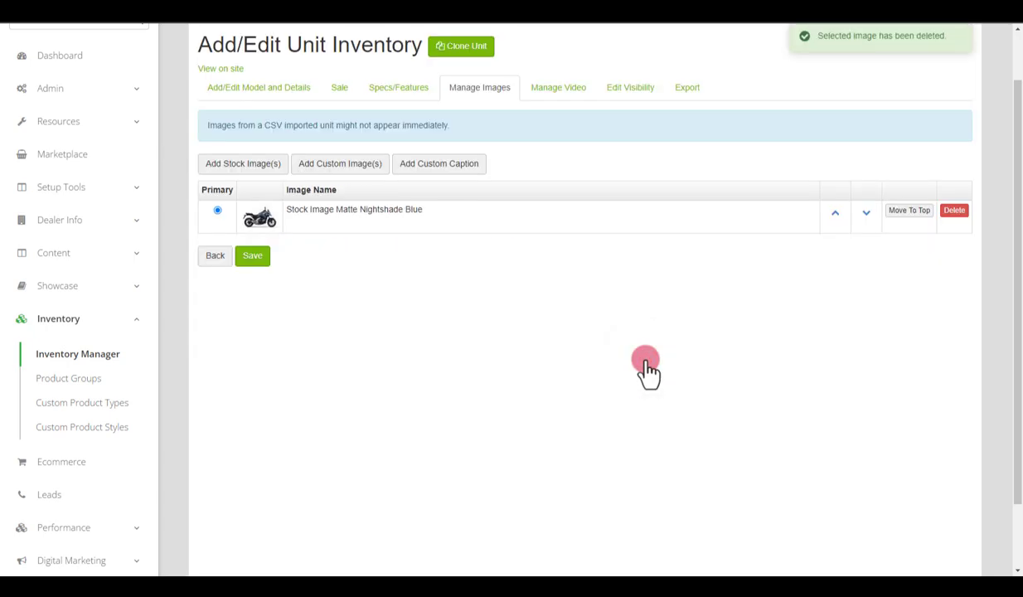
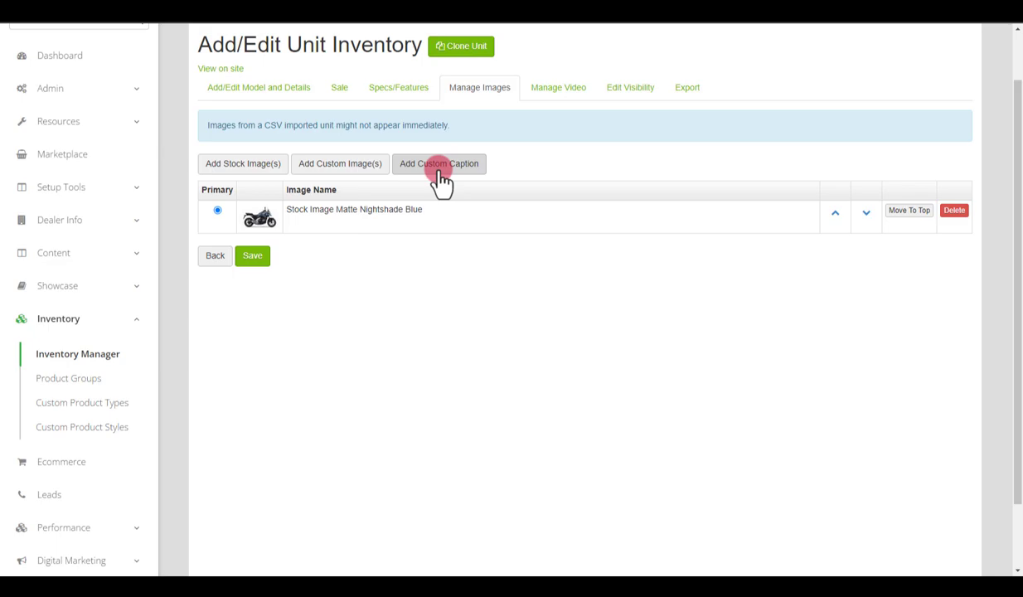
- Examine the unit's visibility settings, especially the Sales Channels and Product Groups sections
left_click(632, 87)
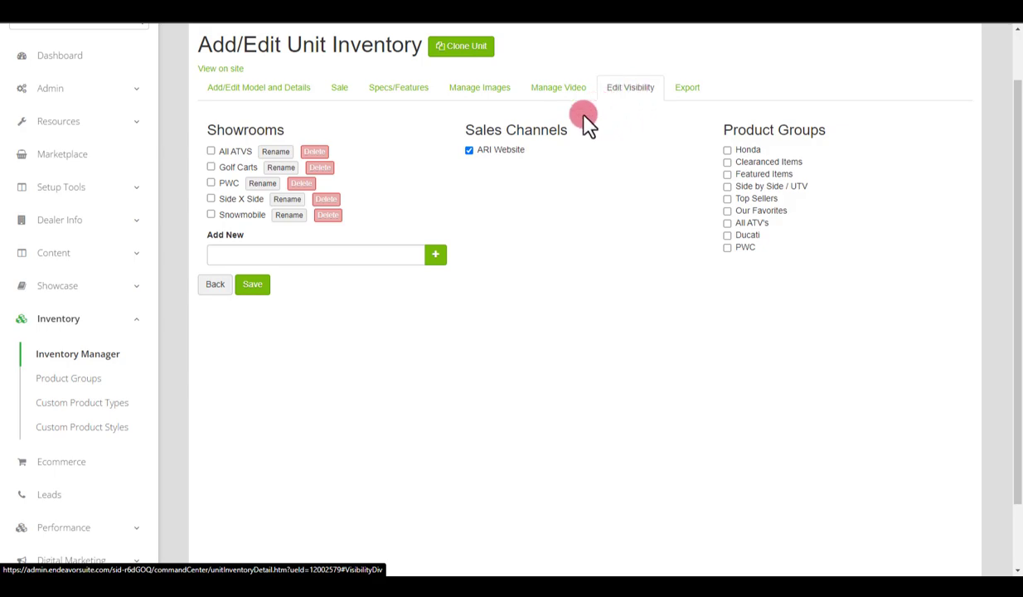
left_click_drag(571, 131, 467, 135)
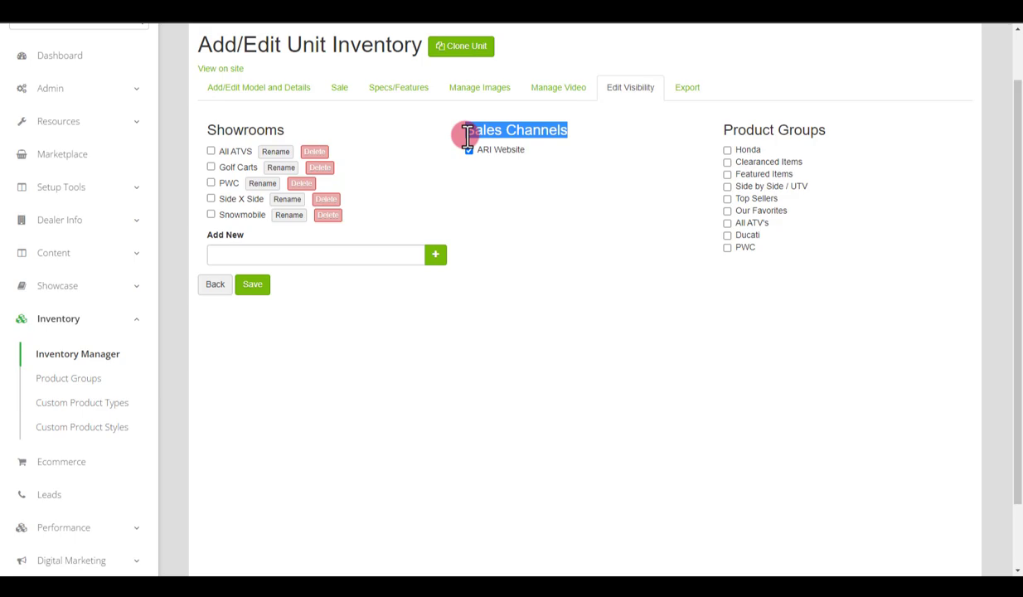
scroll(473, 228, "up", 2)
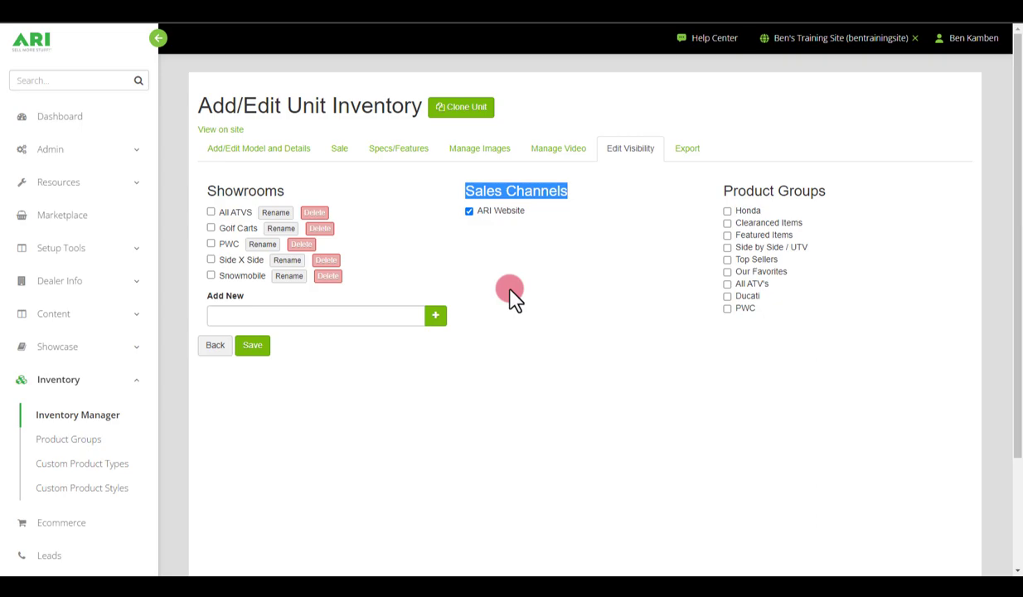
left_click_drag(716, 191, 831, 206)
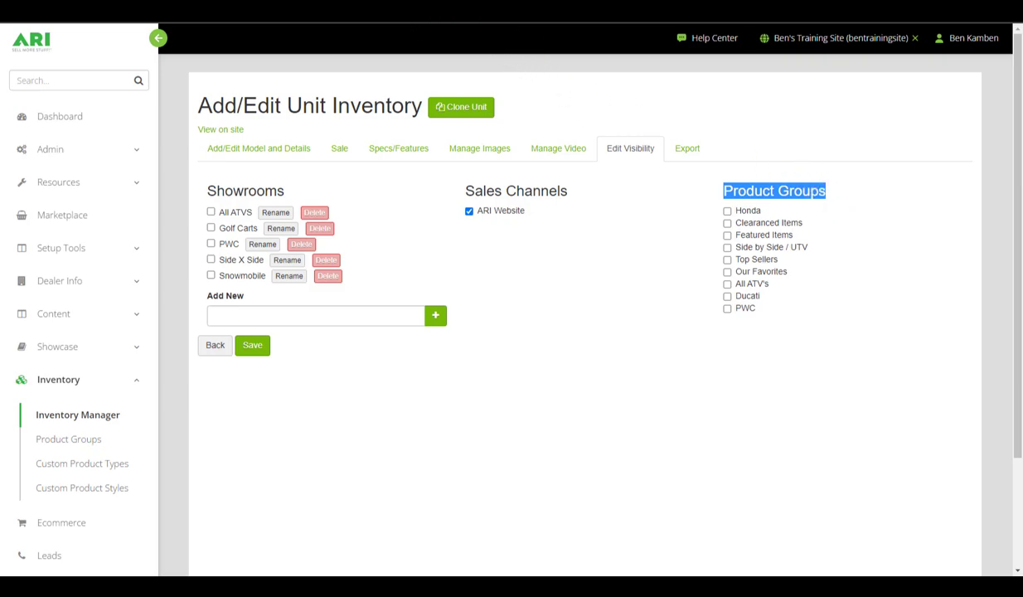
- Switch to the live dealer site and view the Honda product group on its home page
left_click(352, 7)
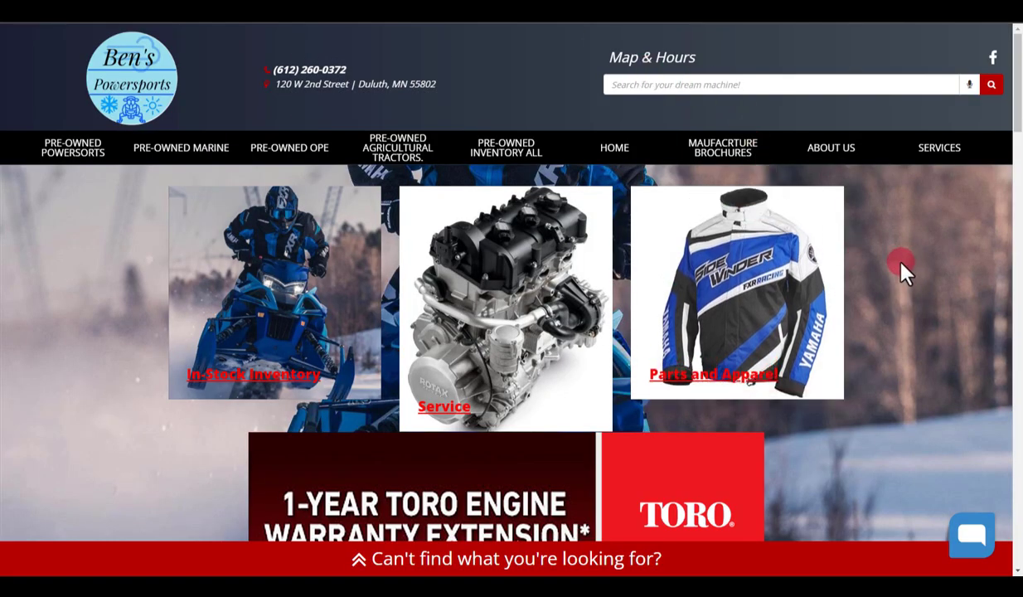
scroll(902, 270, "down", 5)
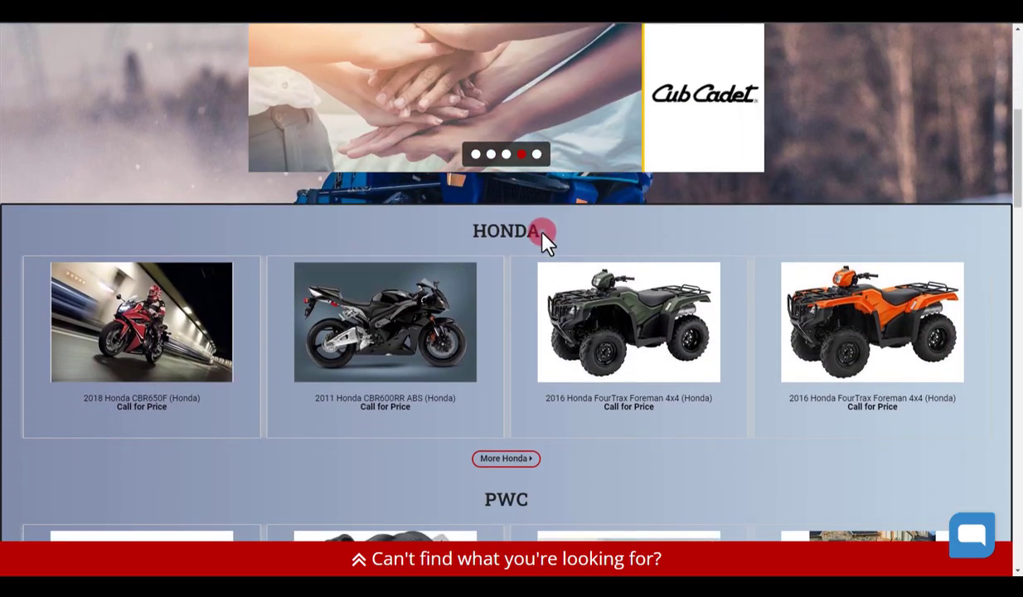
- Examine the Honda product group on the live dealer site's home page alongside the neighbouring PWC group
left_click_drag(543, 233, 464, 235)
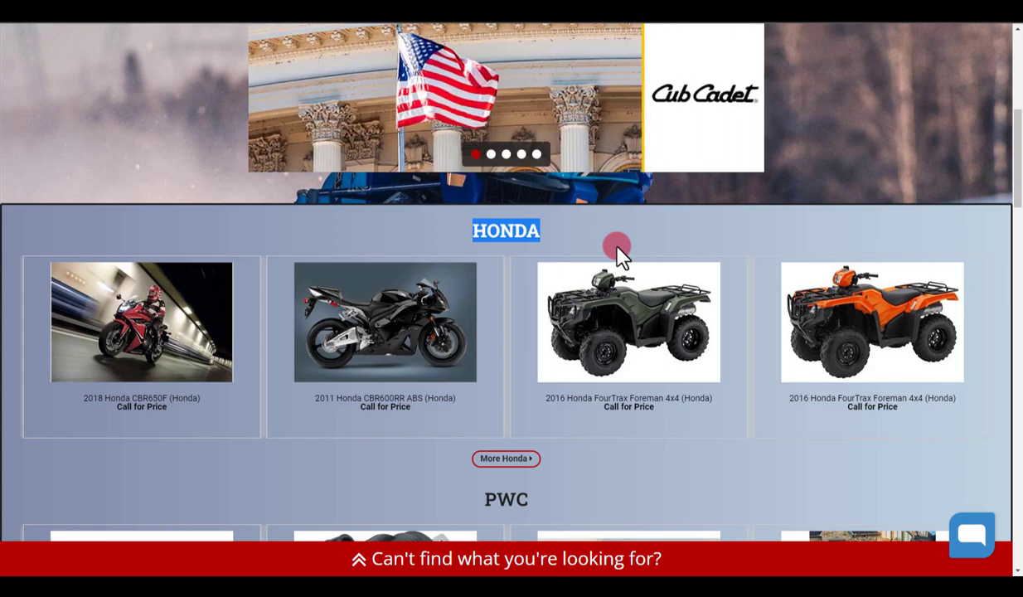
scroll(617, 248, "down", 3)
scroll(618, 247, "down", 1)
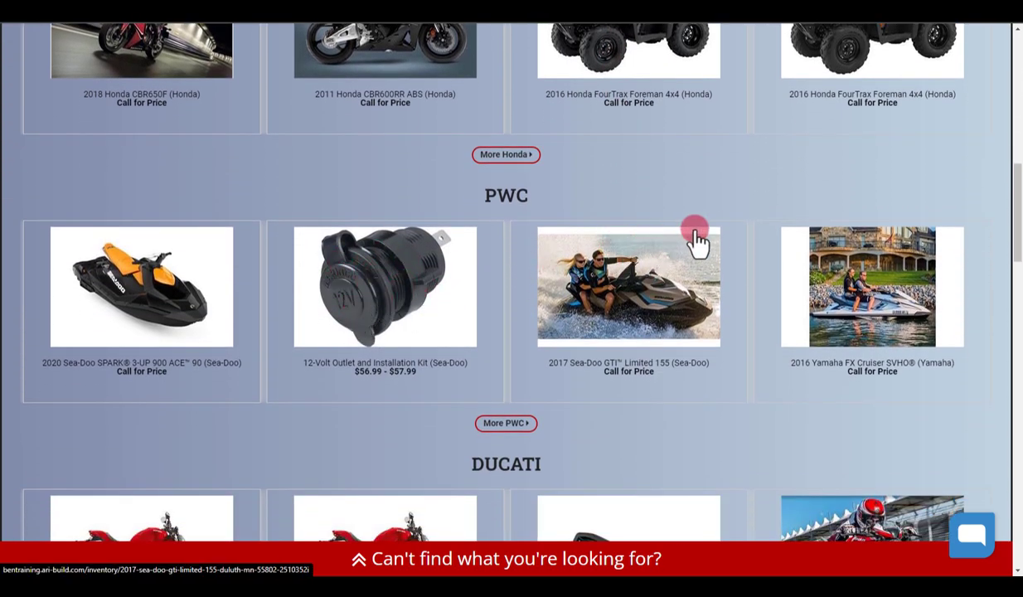
scroll(721, 222, "up", 3)
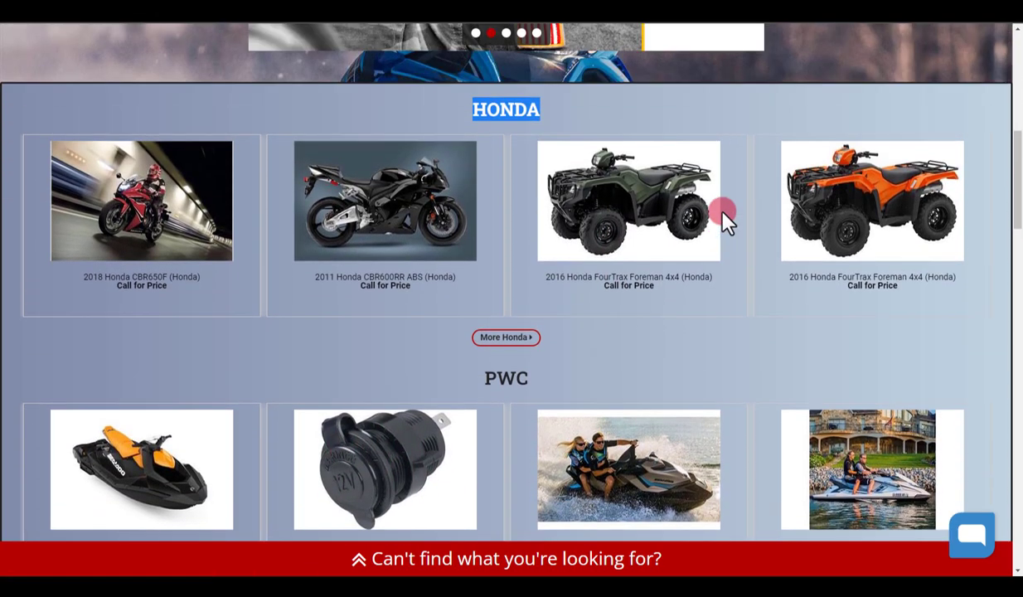
left_click(593, 105)
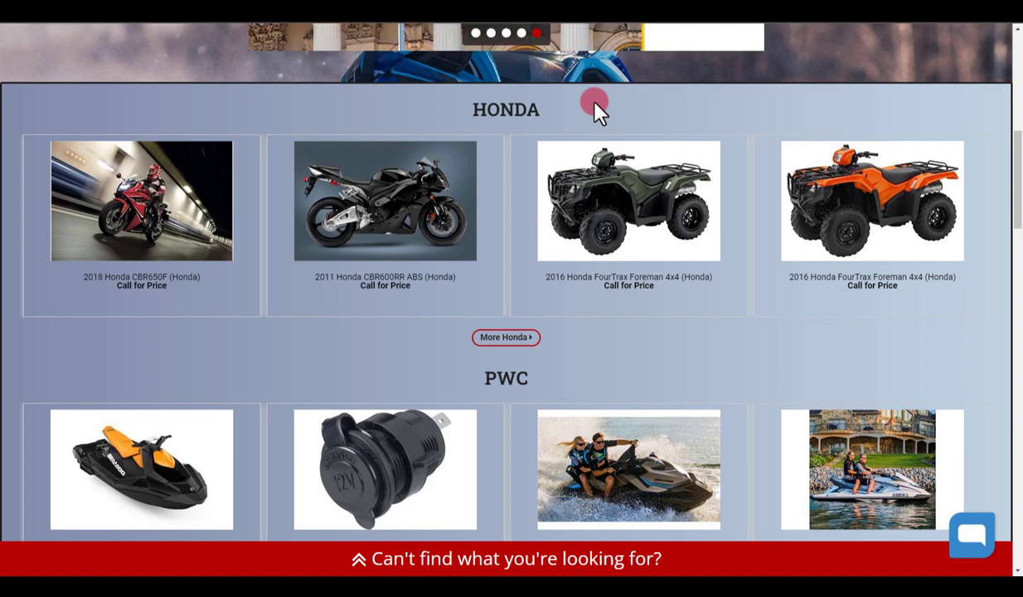
scroll(575, 107, "down", 1)
scroll(578, 108, "up", 1)
- Review every product group on the home page from Honda through PWC, Ducati, Top Sellers, Our Favorites and Side by Side / UTV to All ATV's
left_click_drag(539, 113, 470, 123)
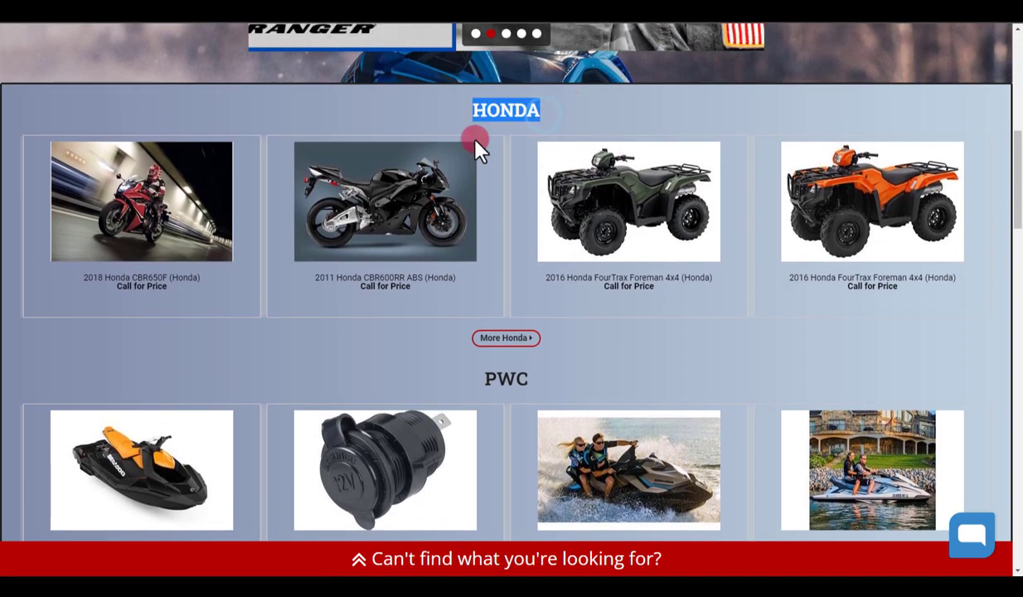
scroll(568, 279, "down", 2)
left_click_drag(534, 258, 480, 257)
scroll(630, 282, "down", 3)
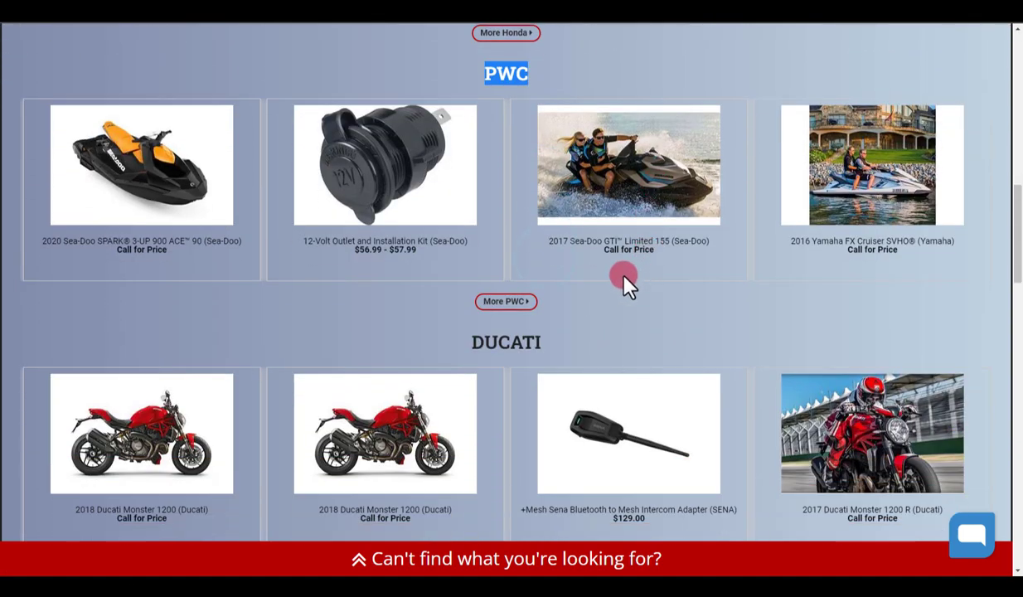
left_click_drag(536, 350, 436, 336)
scroll(651, 340, "down", 4)
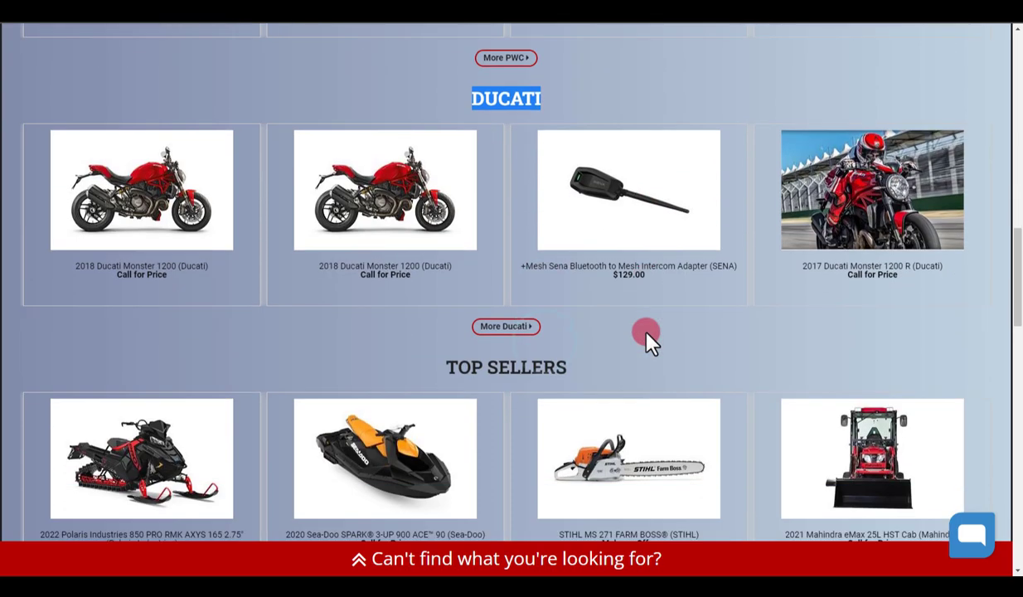
scroll(651, 340, "down", 2)
left_click_drag(580, 251, 441, 246)
scroll(695, 315, "down", 1)
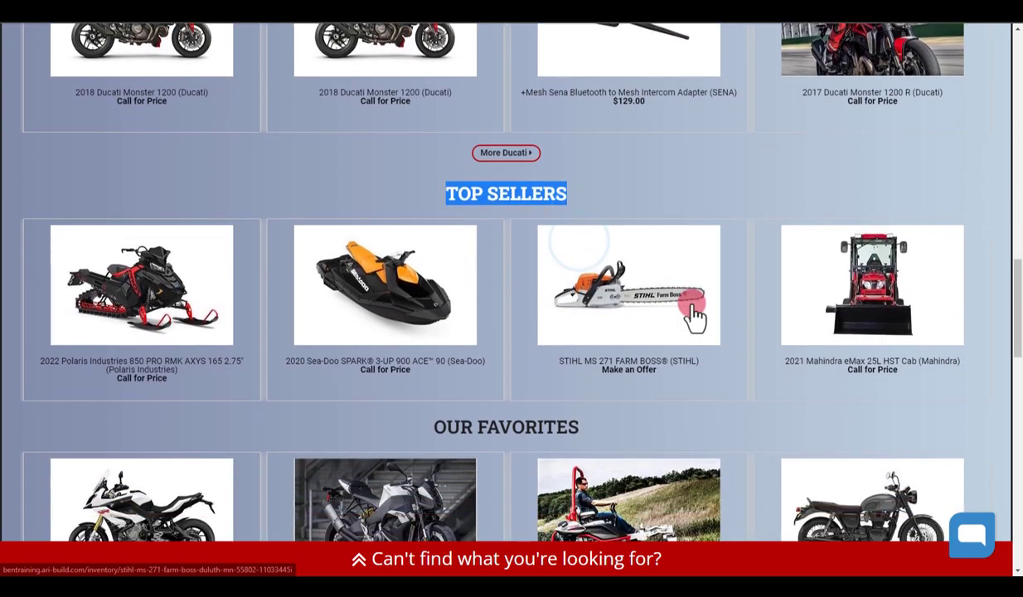
scroll(694, 315, "down", 2)
left_click_drag(572, 291, 411, 303)
scroll(620, 336, "down", 3)
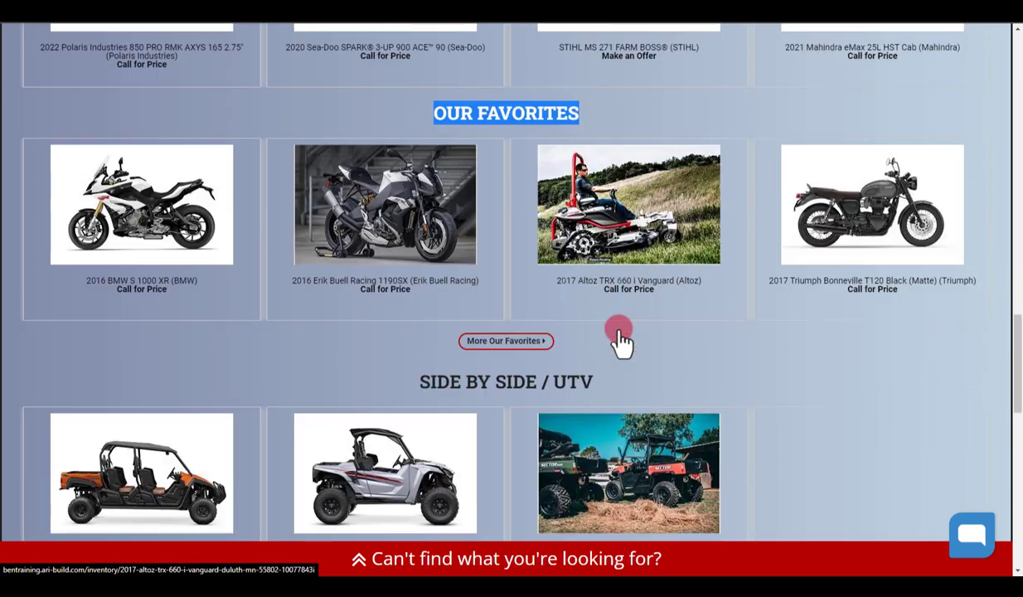
scroll(621, 338, "down", 2)
left_click_drag(580, 258, 435, 264)
scroll(634, 369, "down", 3)
left_click_drag(554, 311, 480, 322)
scroll(717, 392, "down", 4)
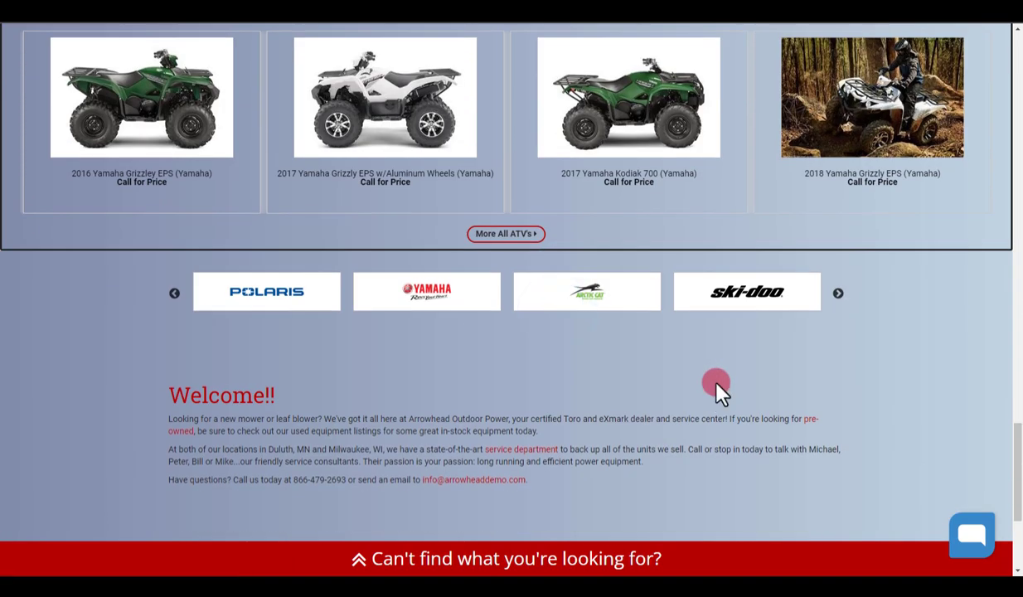
scroll(717, 391, "up", 6)
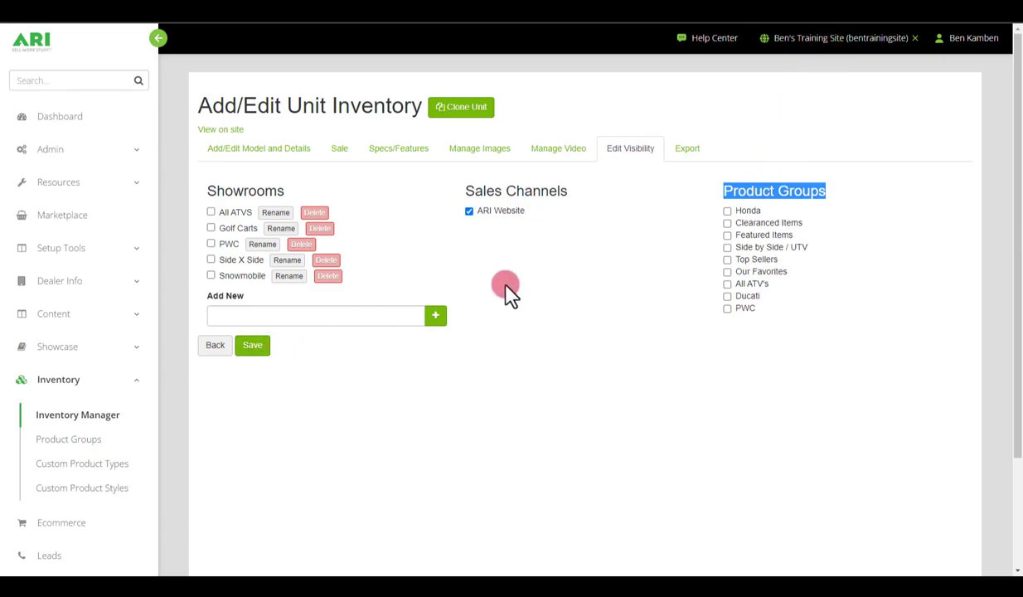
- Switch back to the ARI CMS, save the unit's visibility settings and publish the site changes
left_click(252, 345)
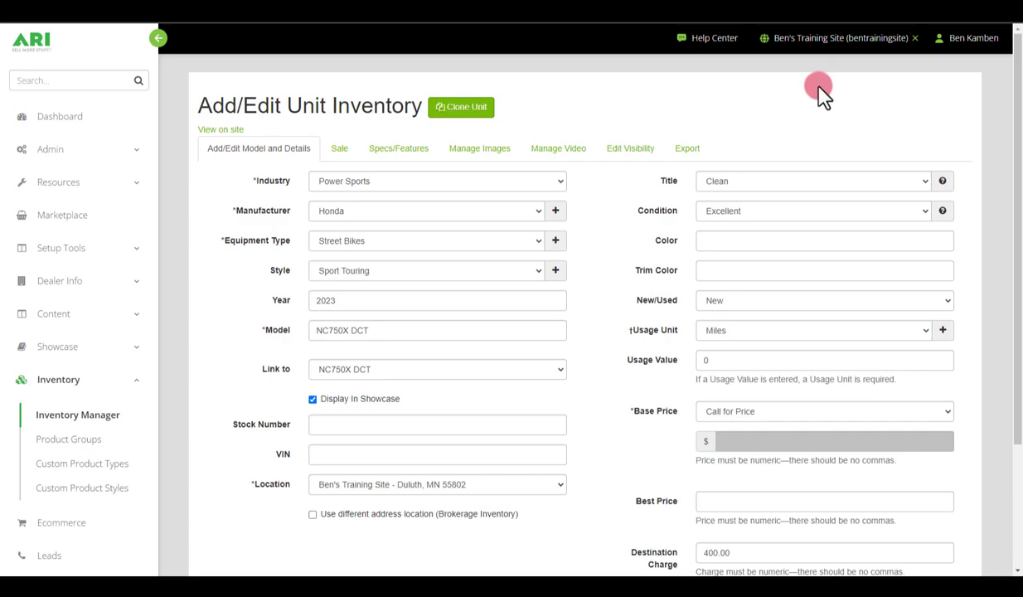
left_click(828, 39)
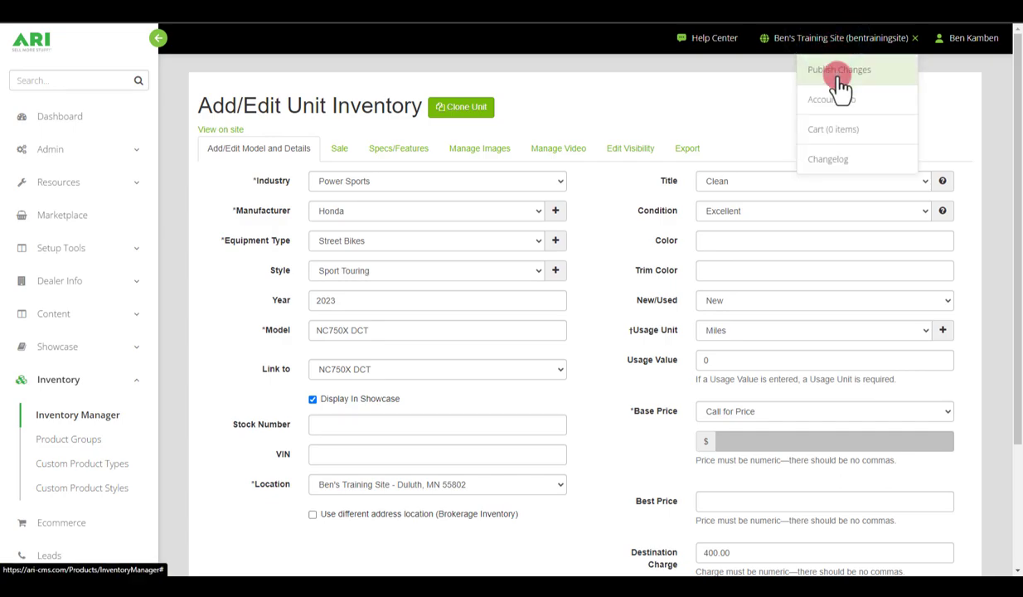
left_click(840, 73)
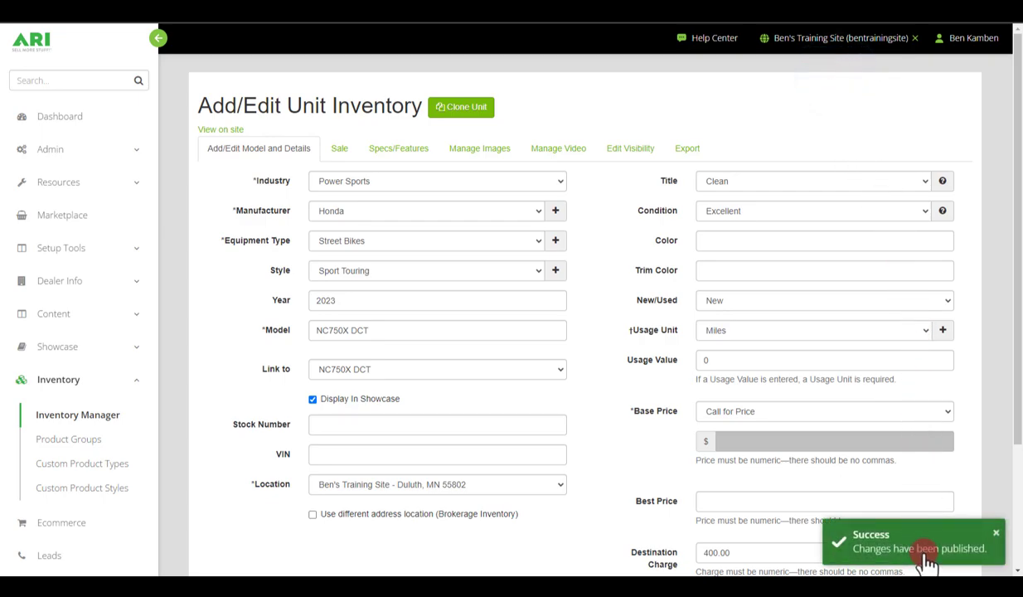
- Copy the unit's model name NC750X DCT from the CMS and search for it on the live dealer site
left_click(393, 330)
left_click_drag(369, 330, 315, 329)
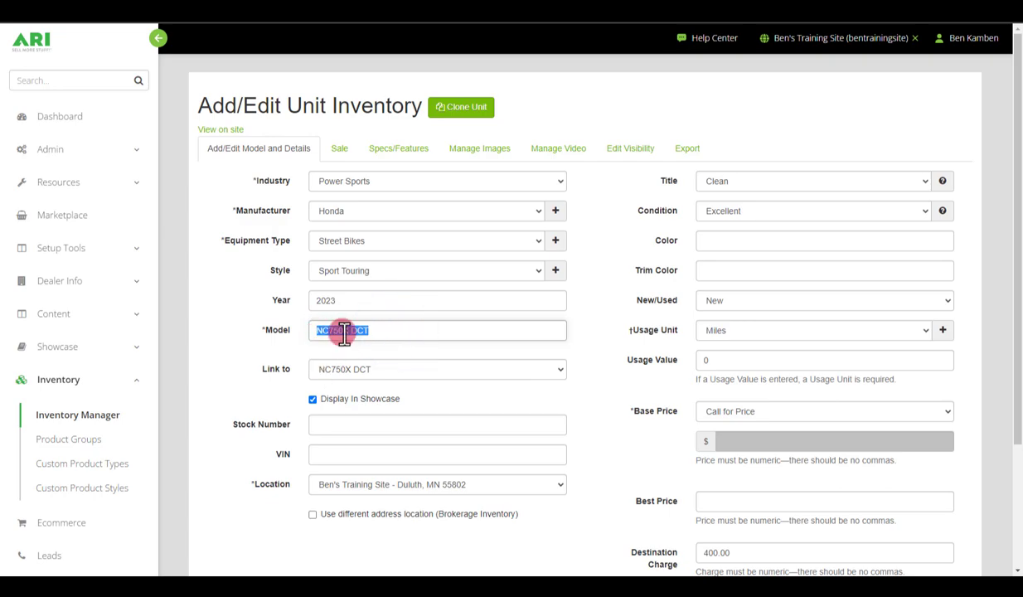
right_click(344, 332)
left_click(393, 130)
left_click(436, 9)
scroll(767, 313, "up", 20)
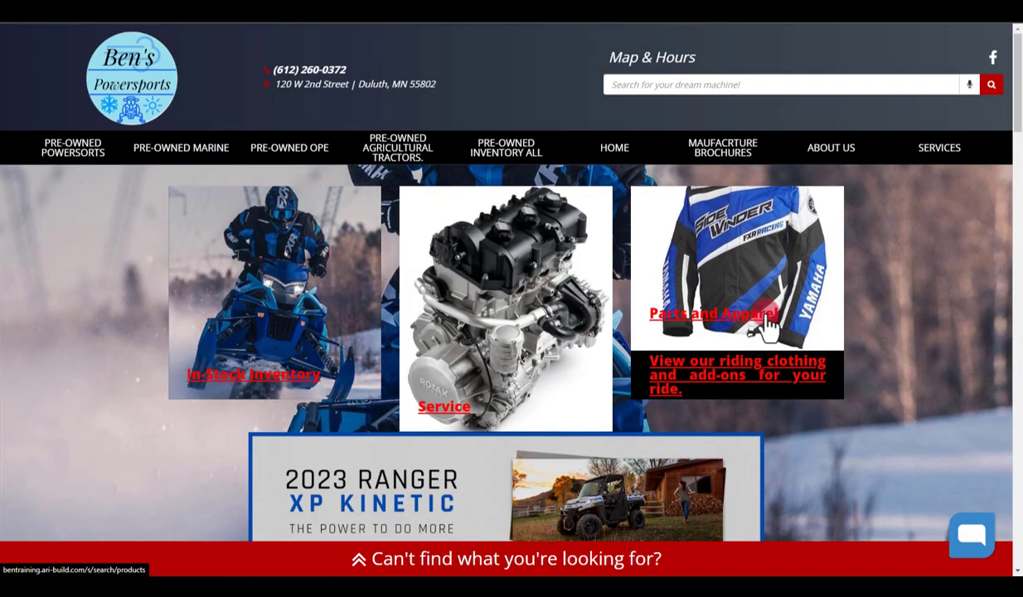
right_click(655, 85)
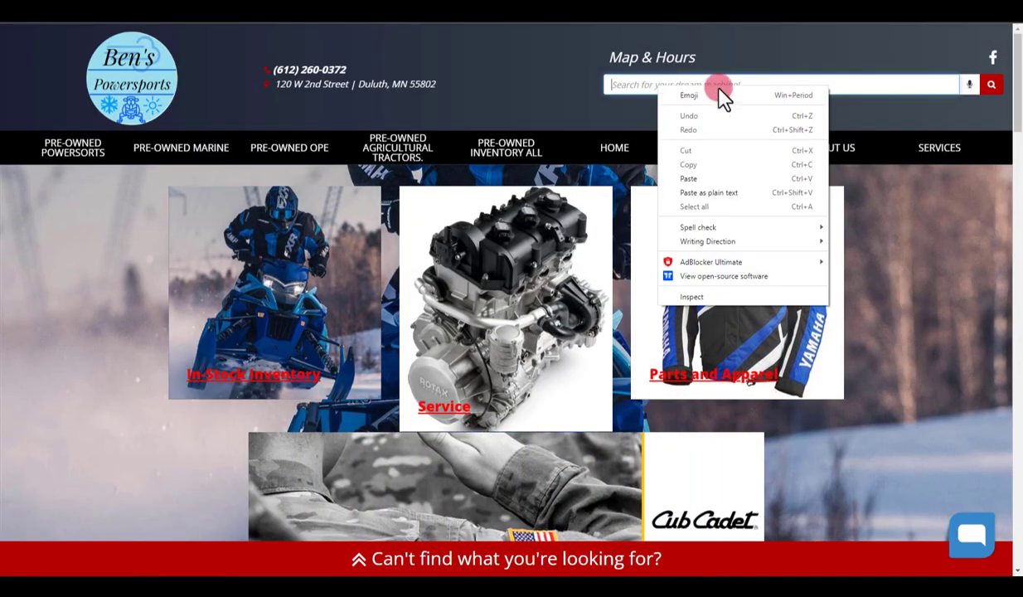
left_click(701, 179)
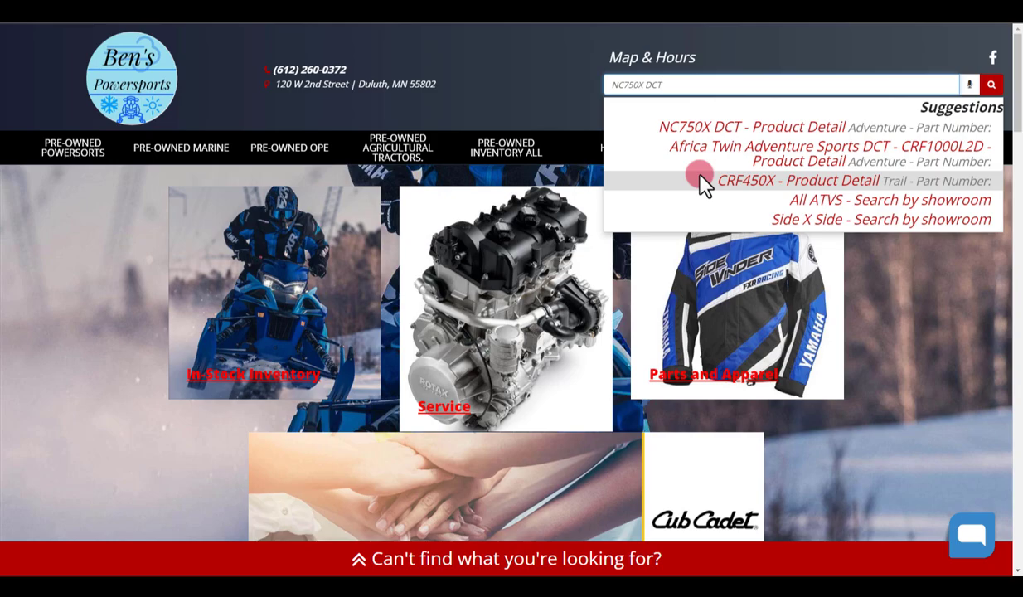
left_click(992, 85)
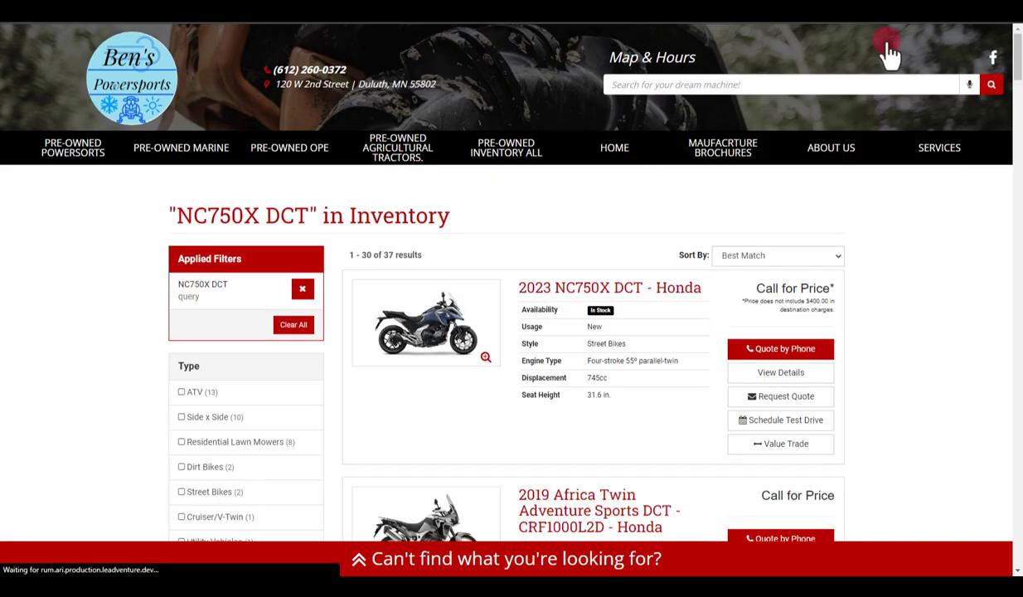
- Examine the destination charge note on the 2023 NC750X DCT search result
scroll(664, 139, "down", 1)
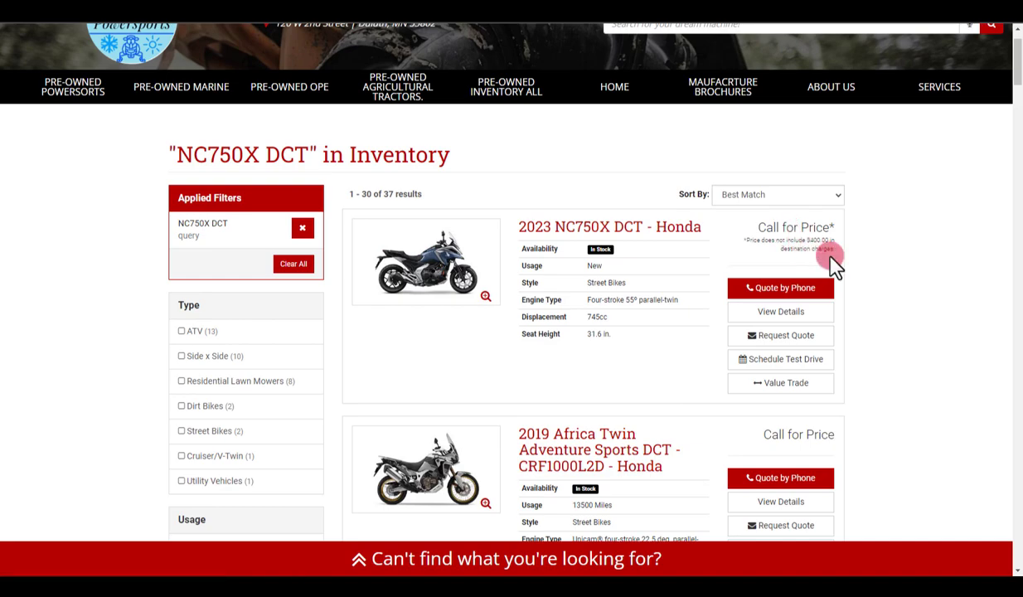
left_click_drag(834, 257, 746, 239)
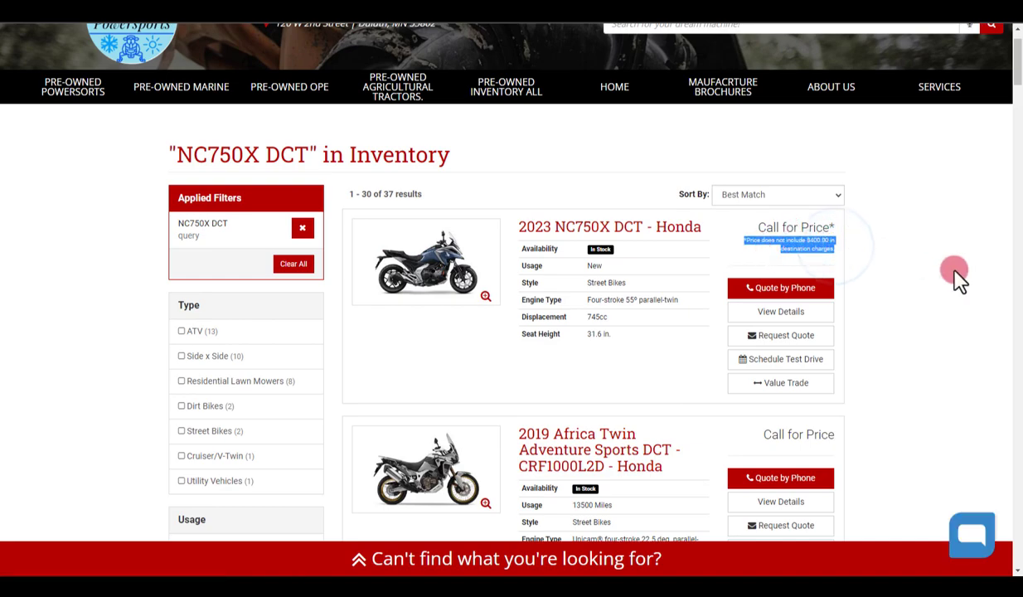
left_click(906, 259)
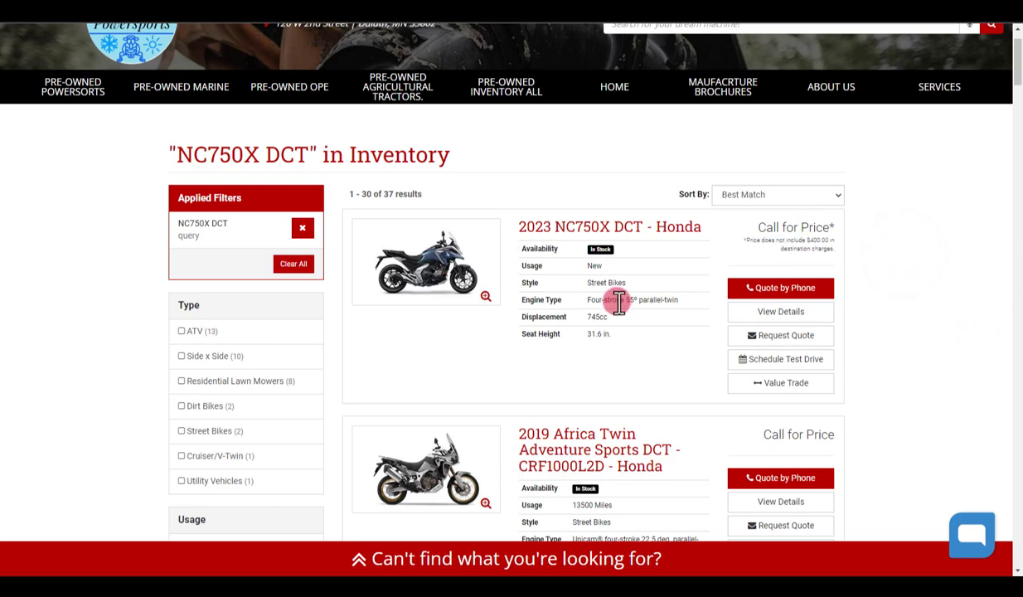
- Open the 2023 NC750X DCT detail page and review its image and specifications down to the description
left_click(801, 317)
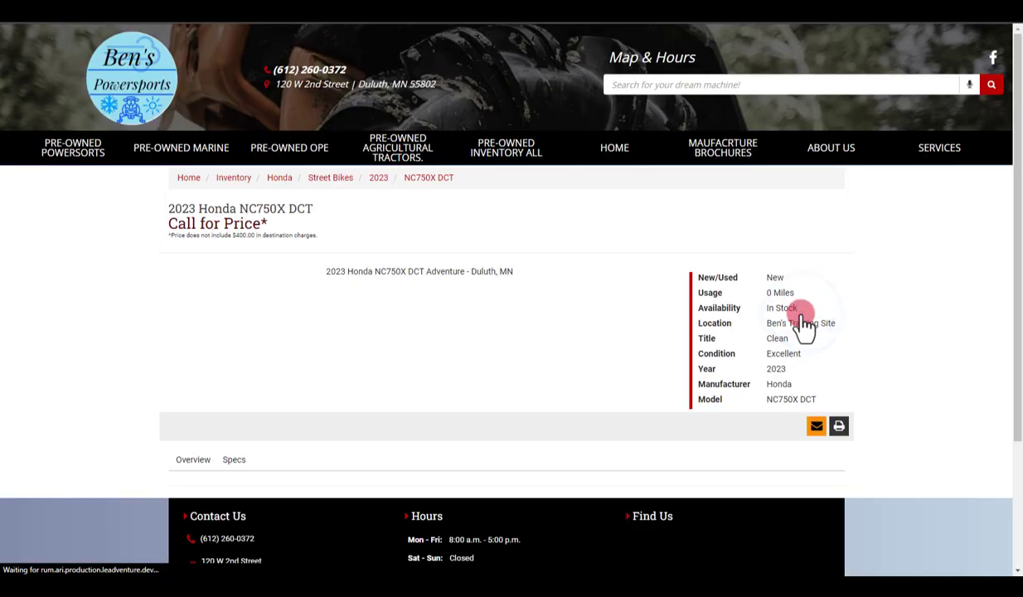
scroll(454, 405, "down", 1)
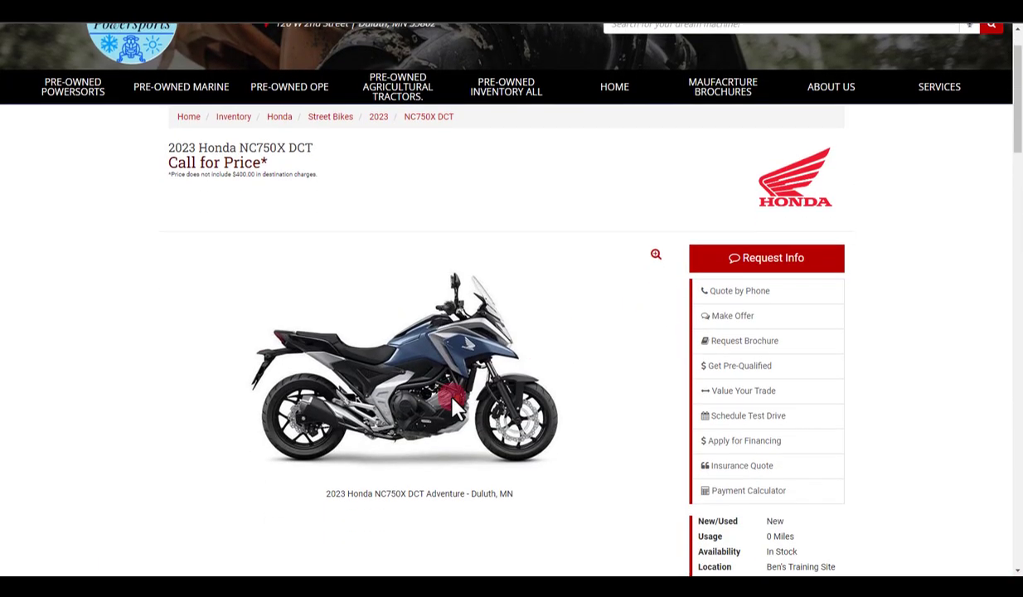
scroll(537, 297, "down", 6)
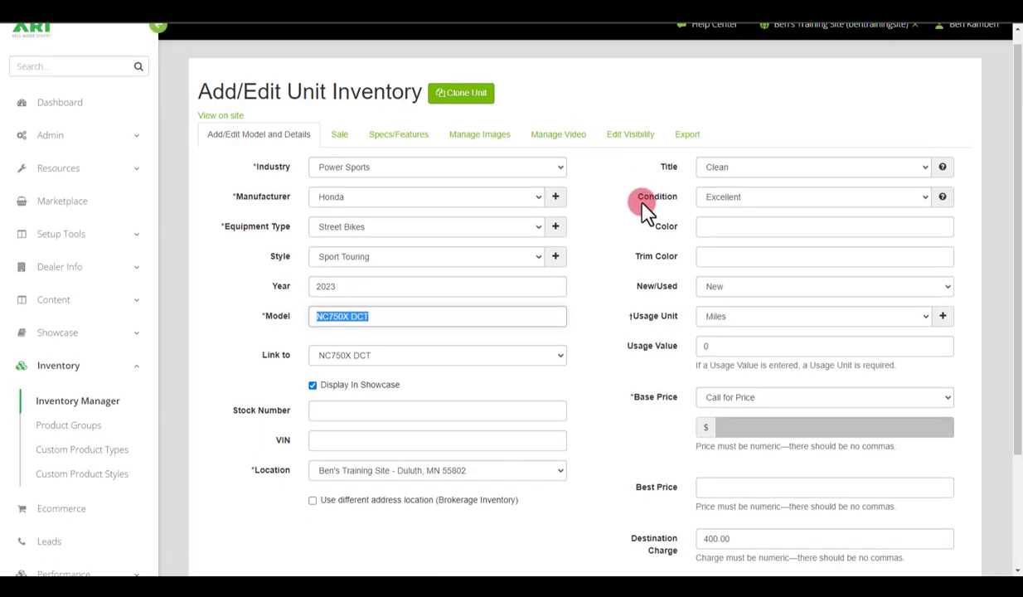
- Compare the unit's Description field in the ARI CMS with the description on its live detail page
scroll(645, 207, "down", 2)
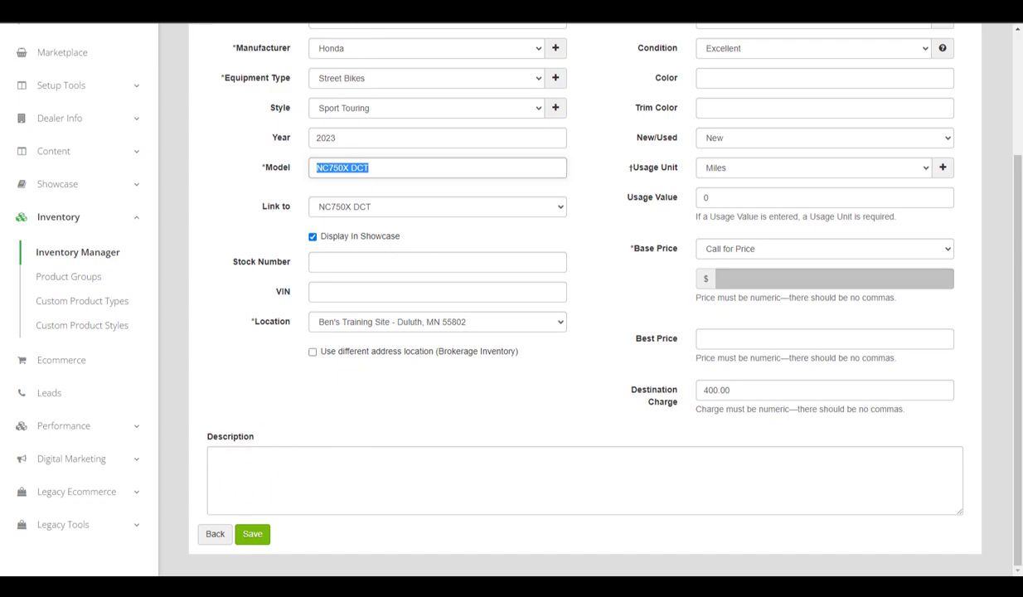
left_click(444, 10)
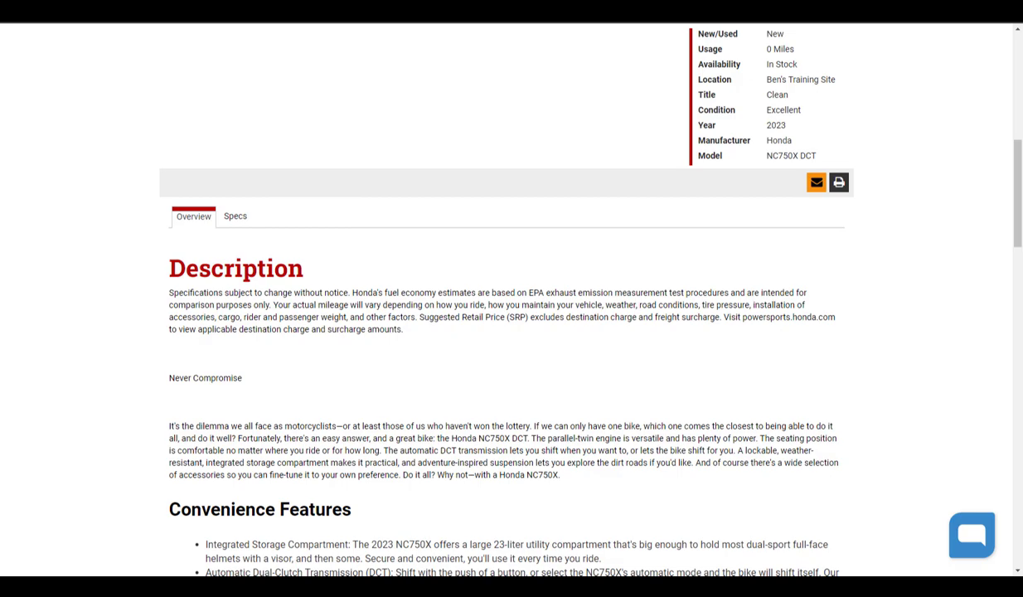
left_click(331, 10)
scroll(660, 510, "up", 3)
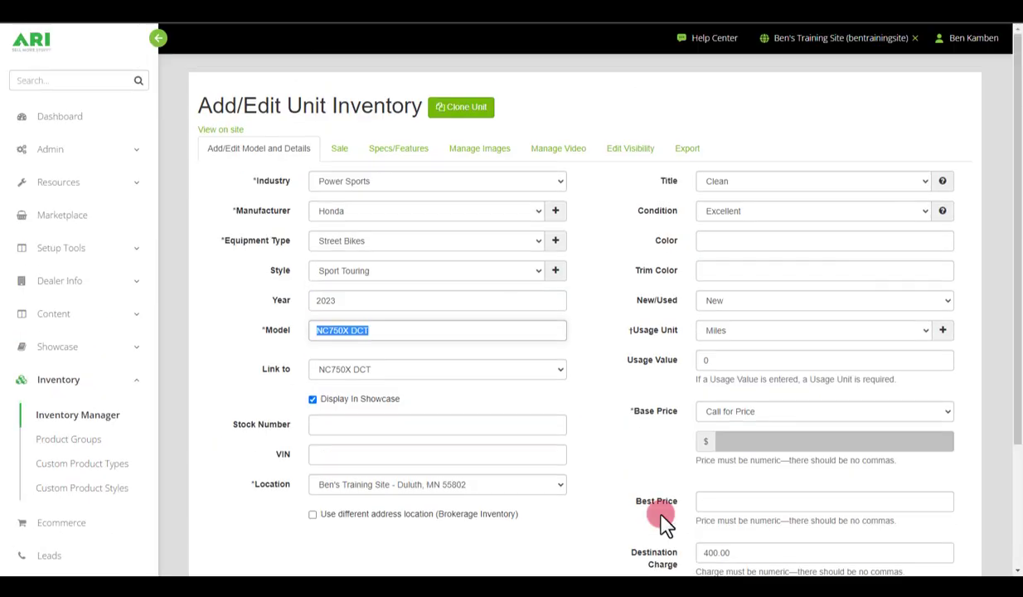
- Return to the CMS dashboard and view the technical support contacts and Help Center link
left_click(61, 124)
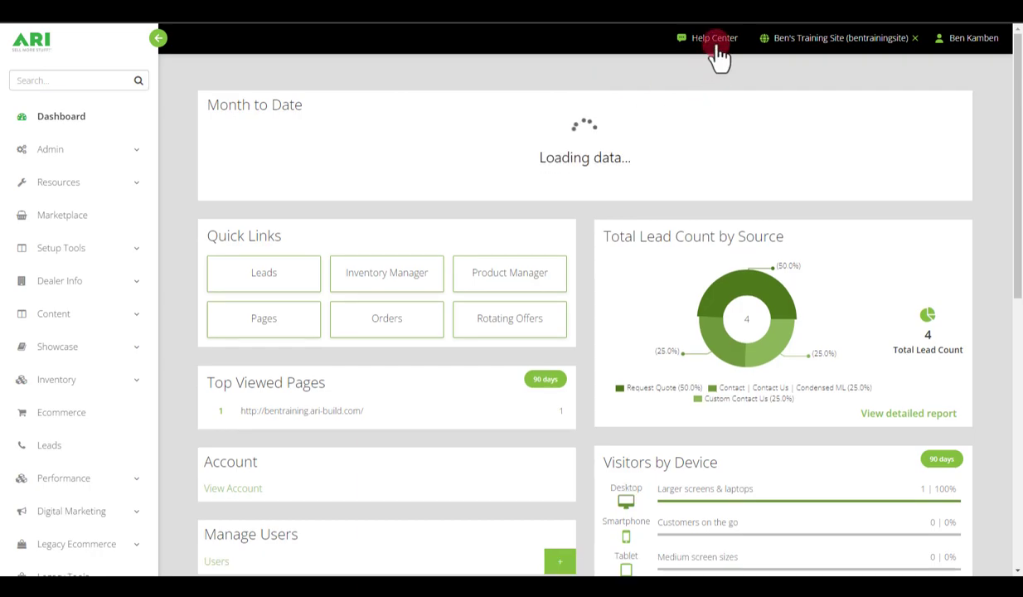
left_click(718, 51)
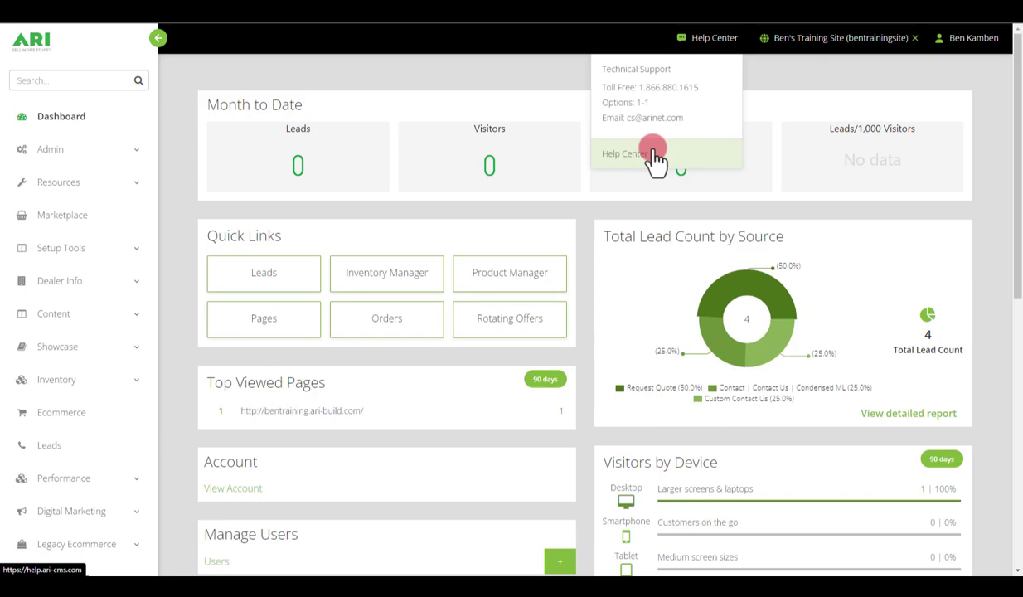
left_click(997, 214)
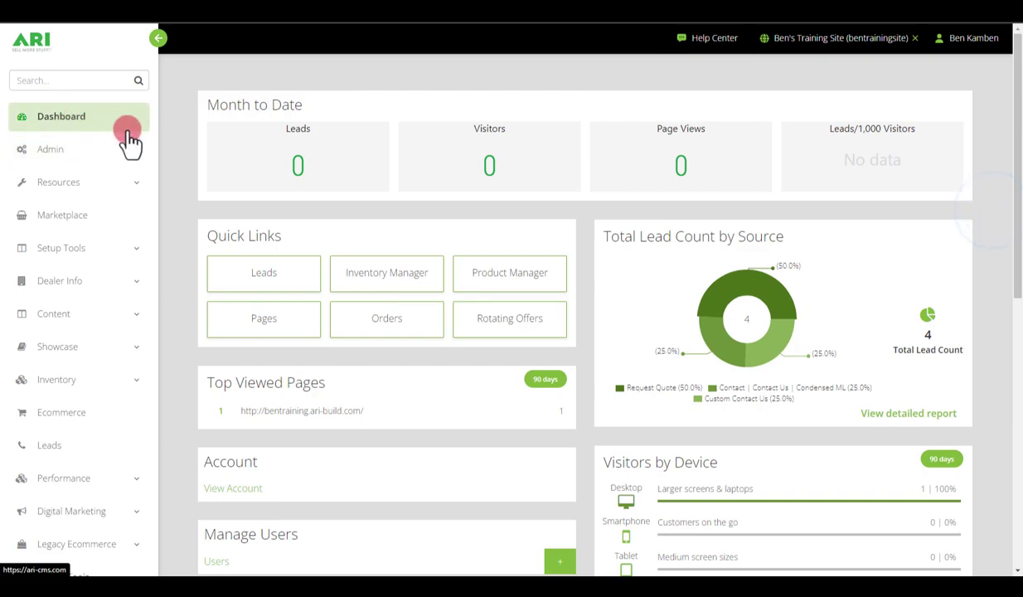
- Examine the dashboard's Request Update section and its update request e-mail link
scroll(804, 382, "down", 4)
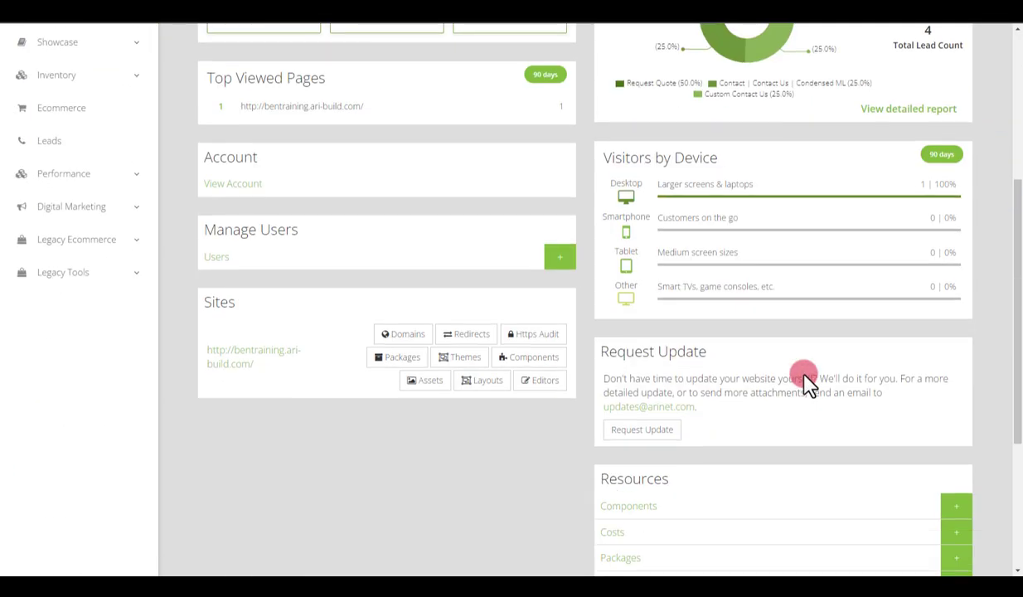
left_click_drag(703, 355, 599, 355)
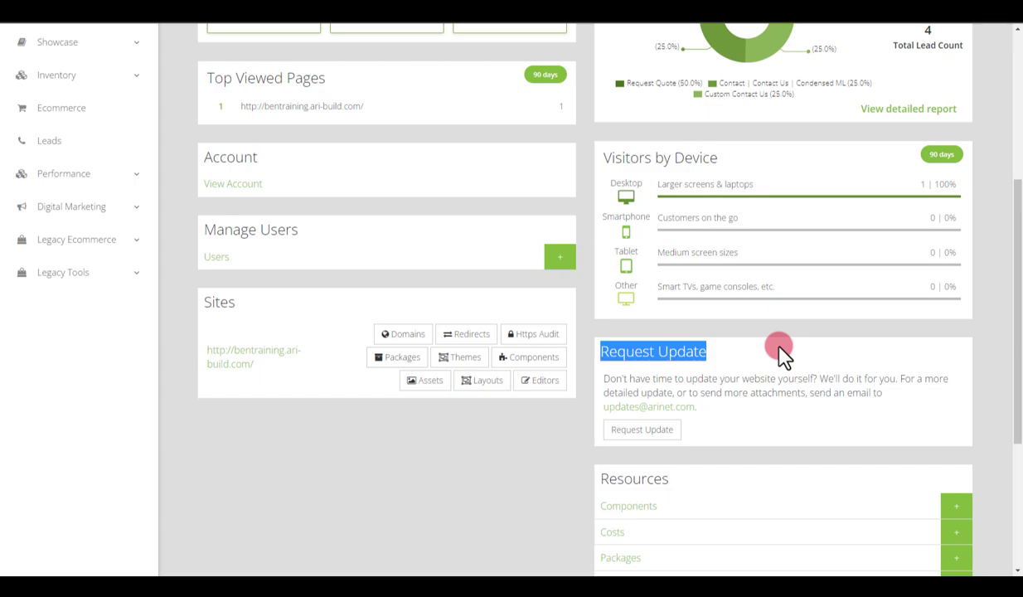
left_click(643, 406)
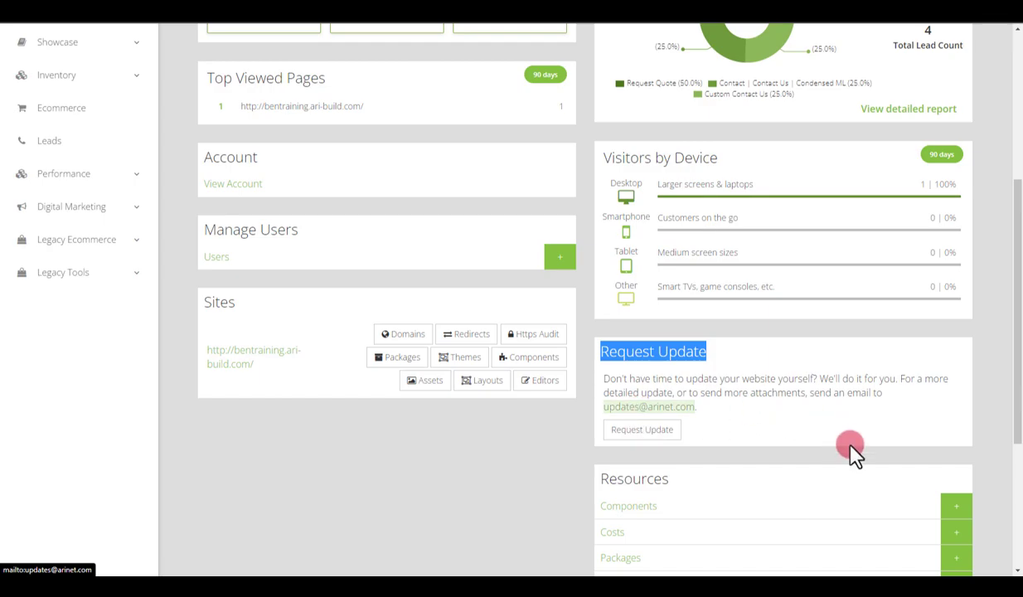
scroll(987, 176, "up", 4)
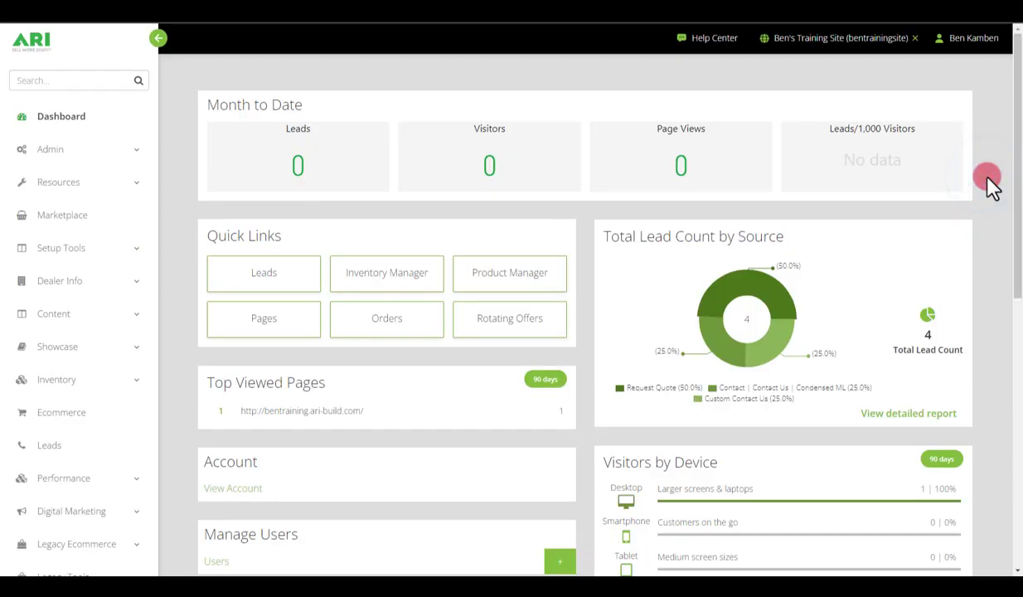